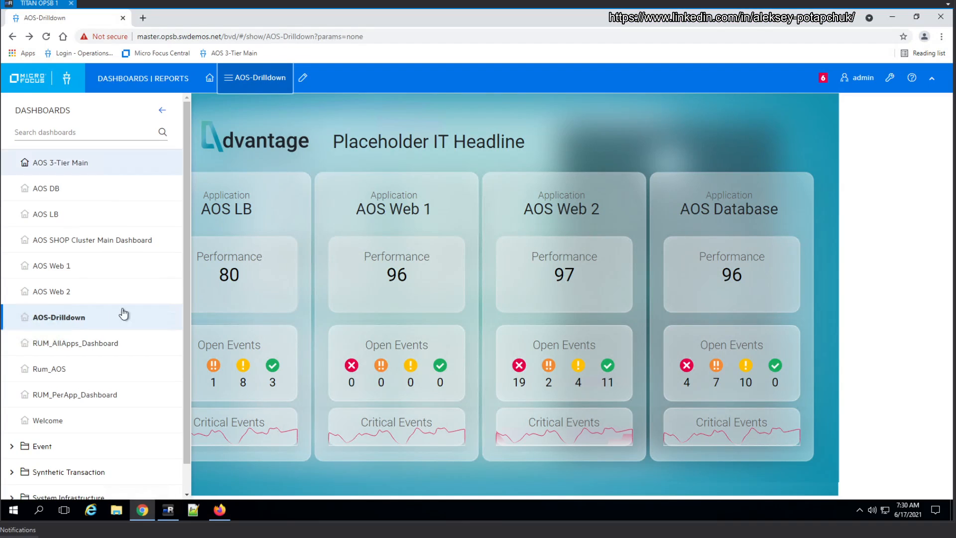
View the AOS 3-Tier Main dashboard and drill down into the IT infrastructure availability indicator
left_click(60, 162)
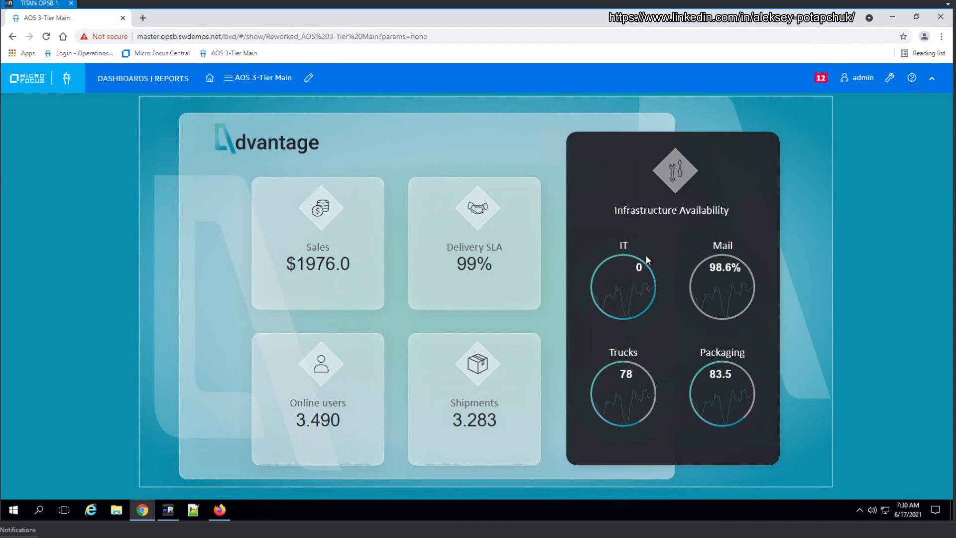
left_click(642, 273)
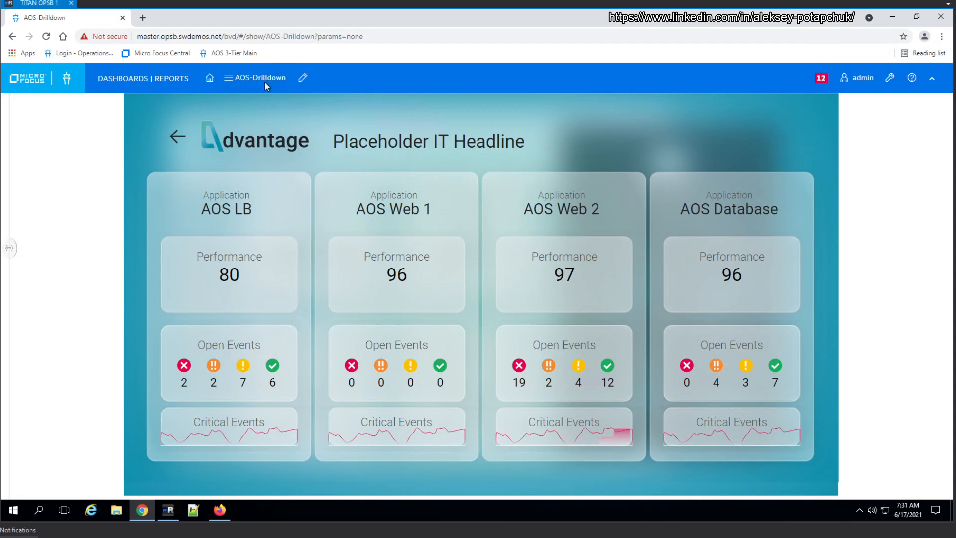
Open the dashboard management page that lists all dashboards for configuration
left_click(885, 82)
left_click(799, 112)
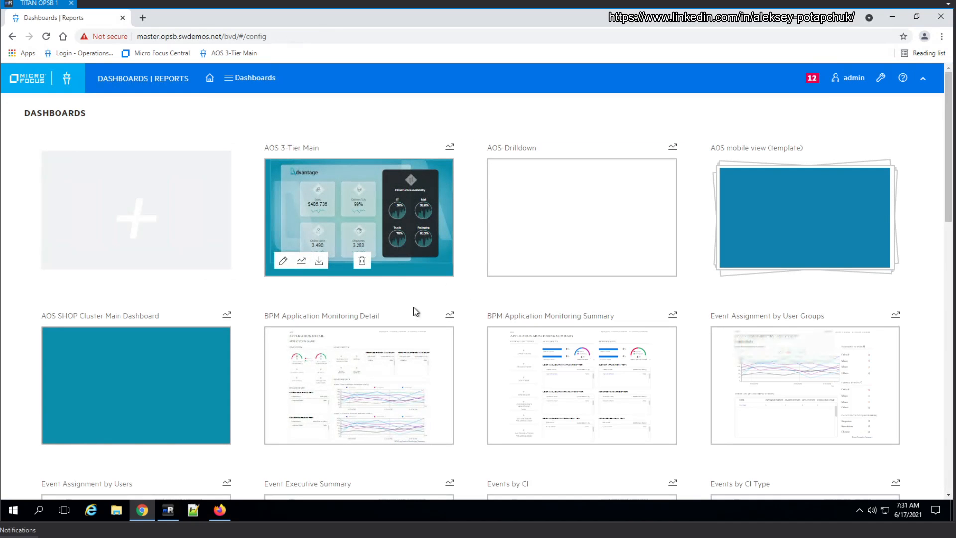
mouse_move(177, 368)
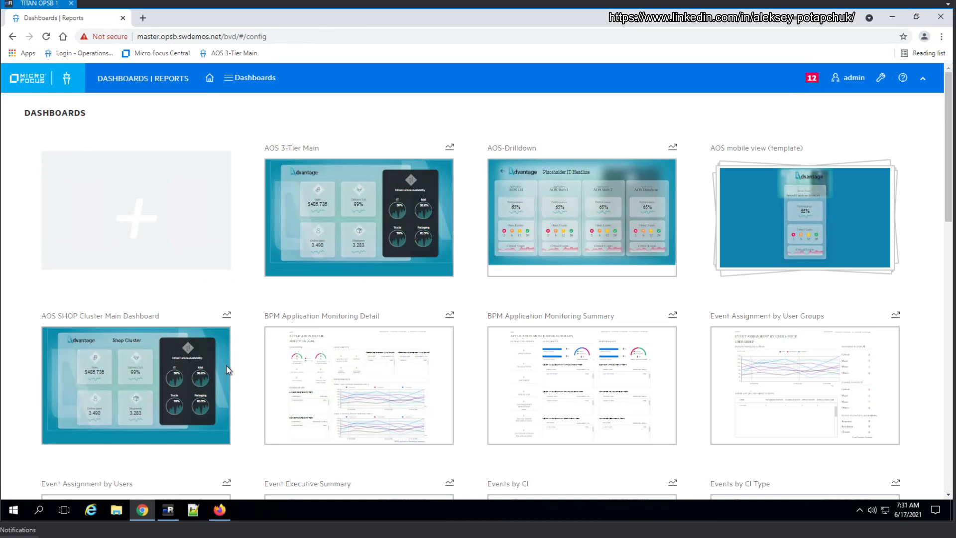
Switch to File Explorer and locate AOS Shop Cluster-Drilldown.svg in the BVD downloads folder
left_click(118, 511)
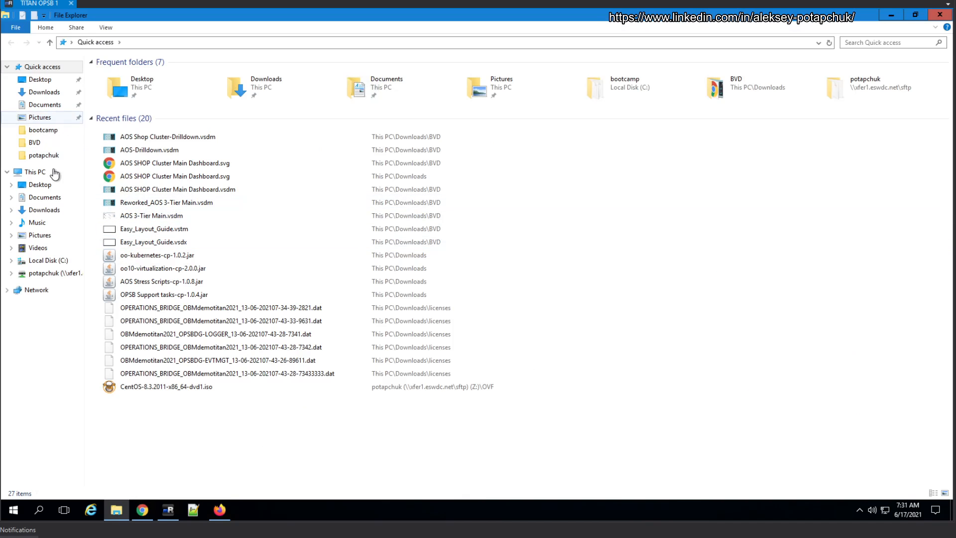
left_click(35, 144)
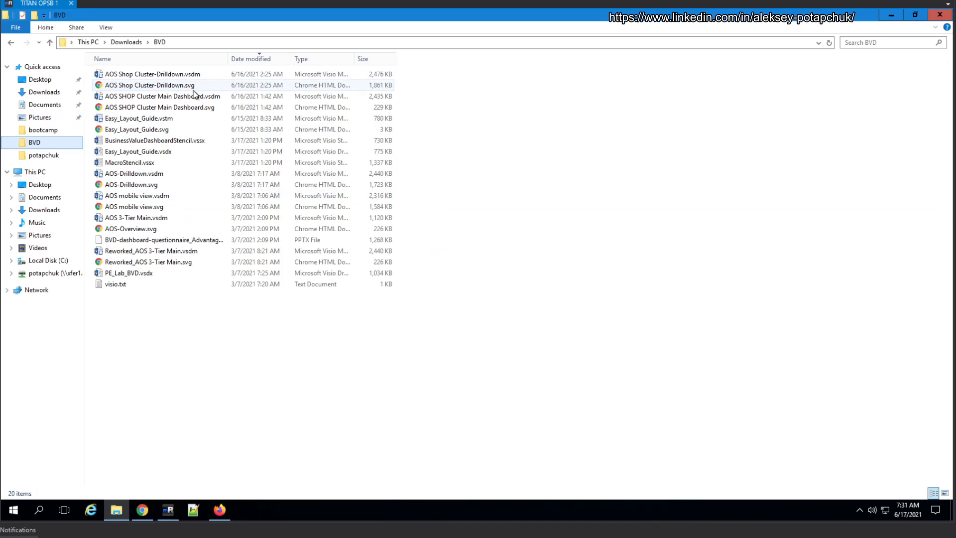
left_click(149, 85)
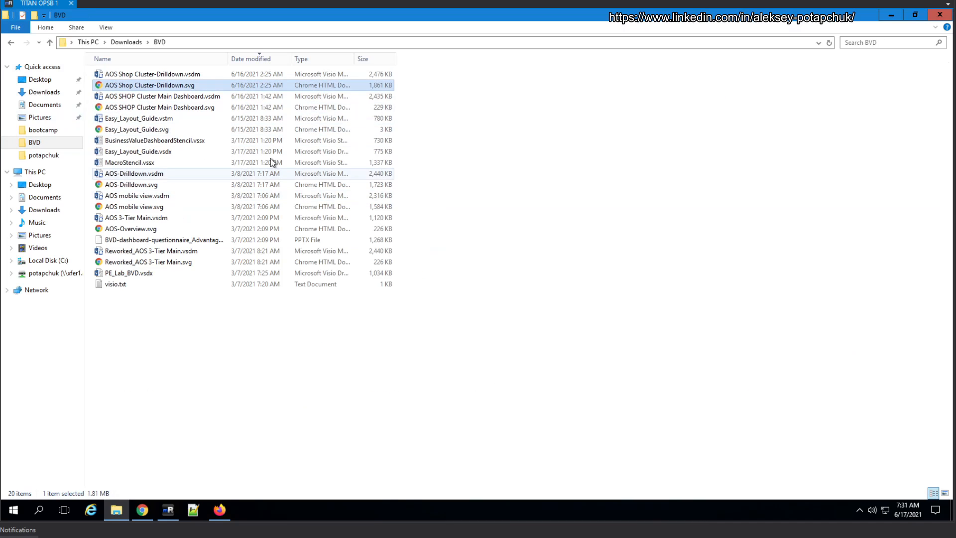
Switch back to Chrome, open AOS SHOP Cluster Main Dashboard for editing, and clear the data channel of the Sales value widget
left_click(145, 517)
mouse_move(73, 372)
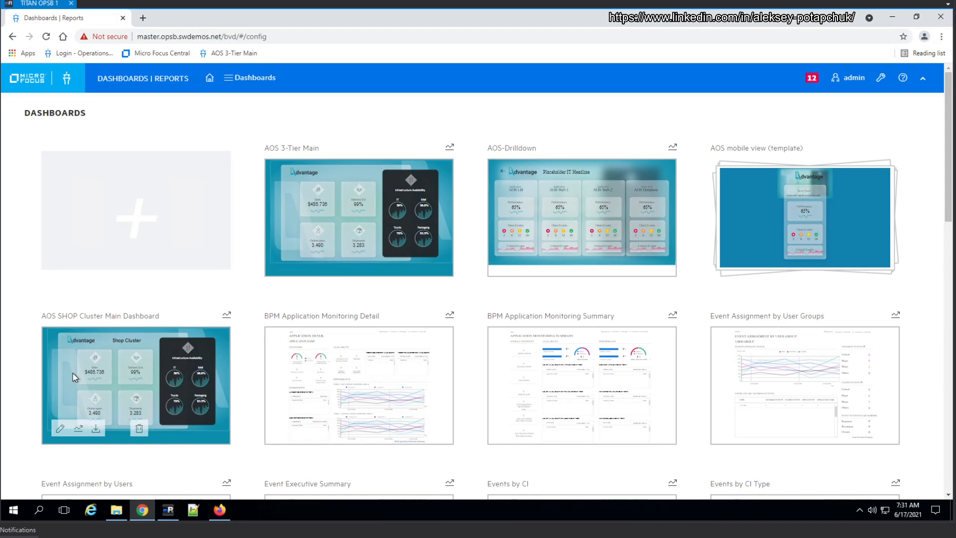
left_click(60, 428)
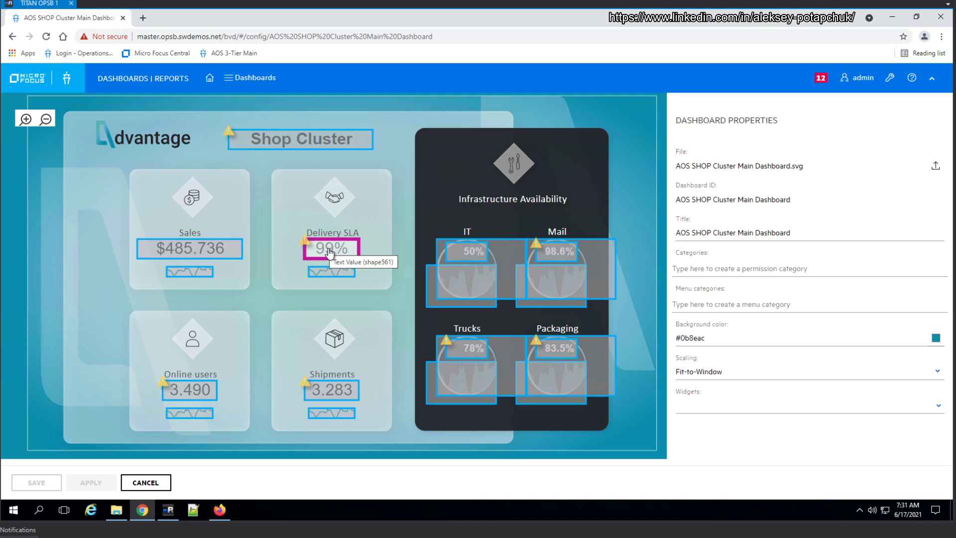
left_click(224, 248)
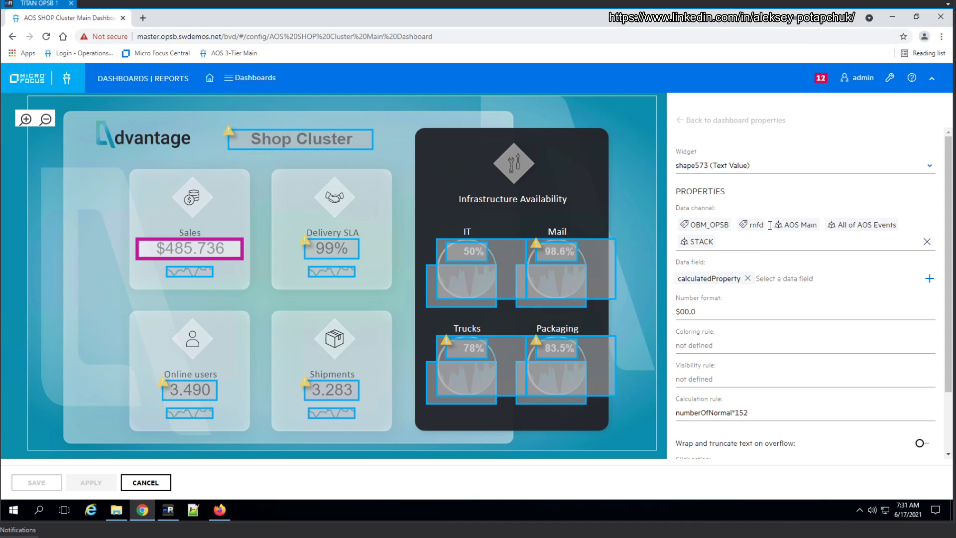
left_click(925, 241)
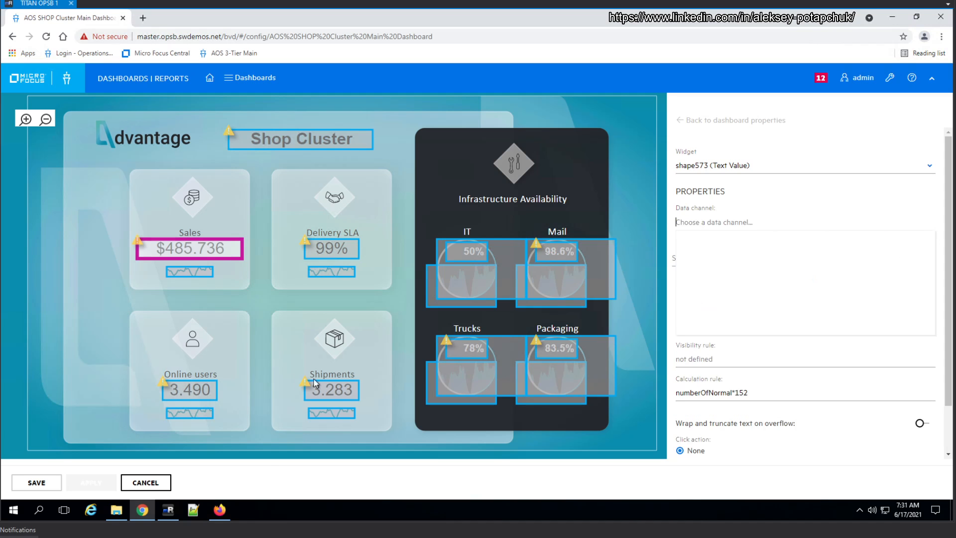
Switch to Operations Bridge Manager in Firefox, open BVD Data Forwarding, and select the AOS SHOP Web server MD forwarding rule
left_click(227, 513)
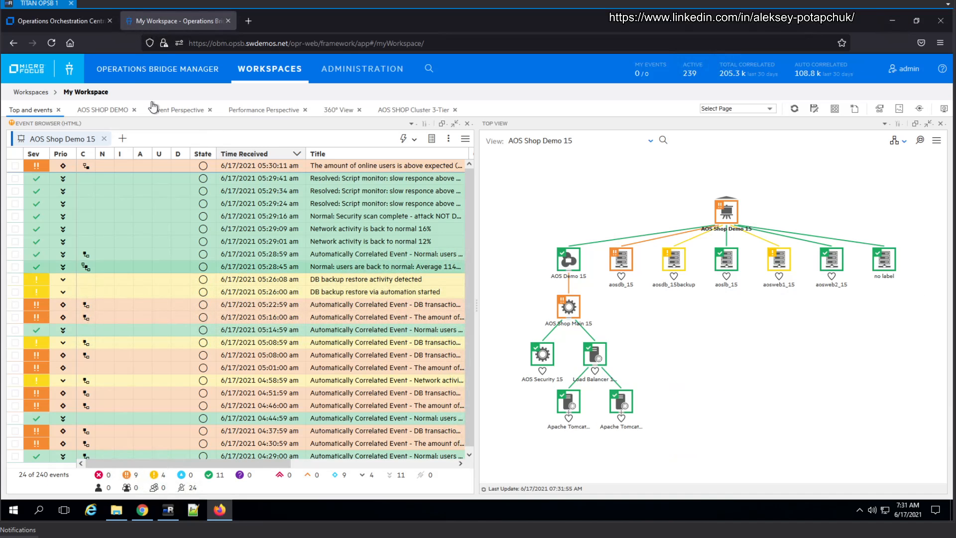
left_click(355, 78)
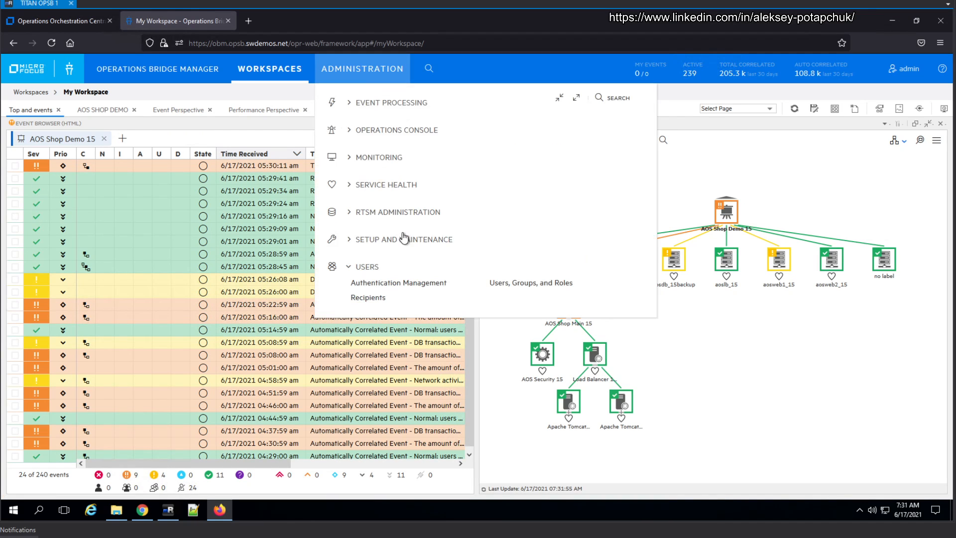
left_click(404, 239)
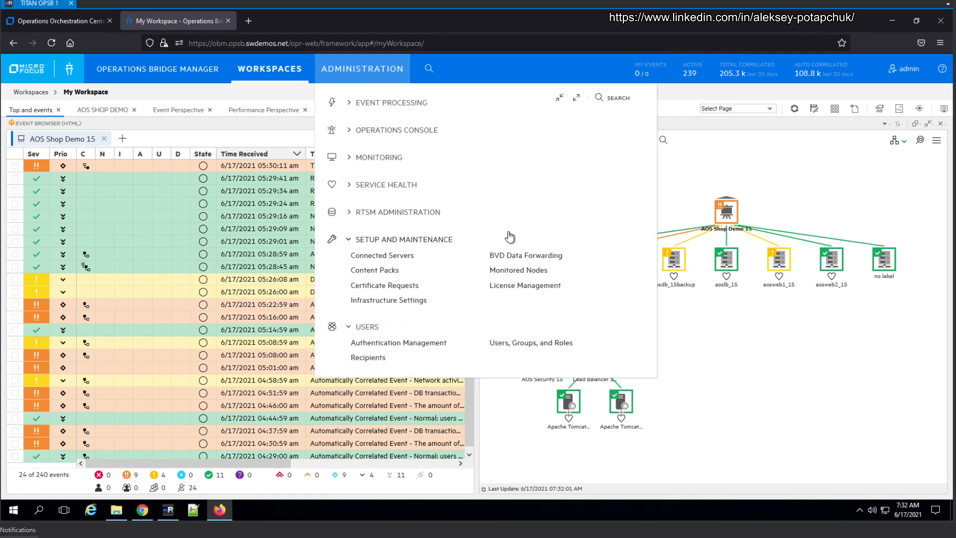
left_click(528, 259)
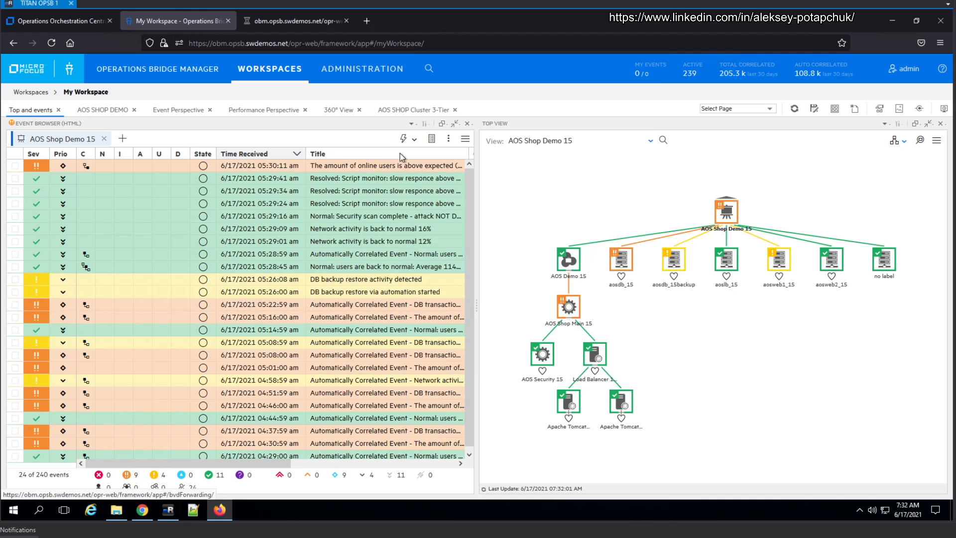
left_click(301, 22)
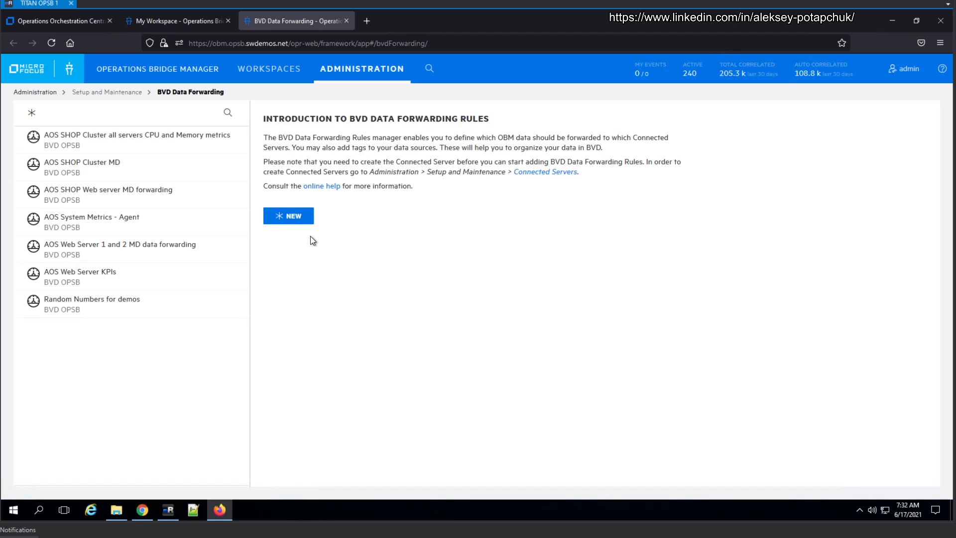
left_click(130, 196)
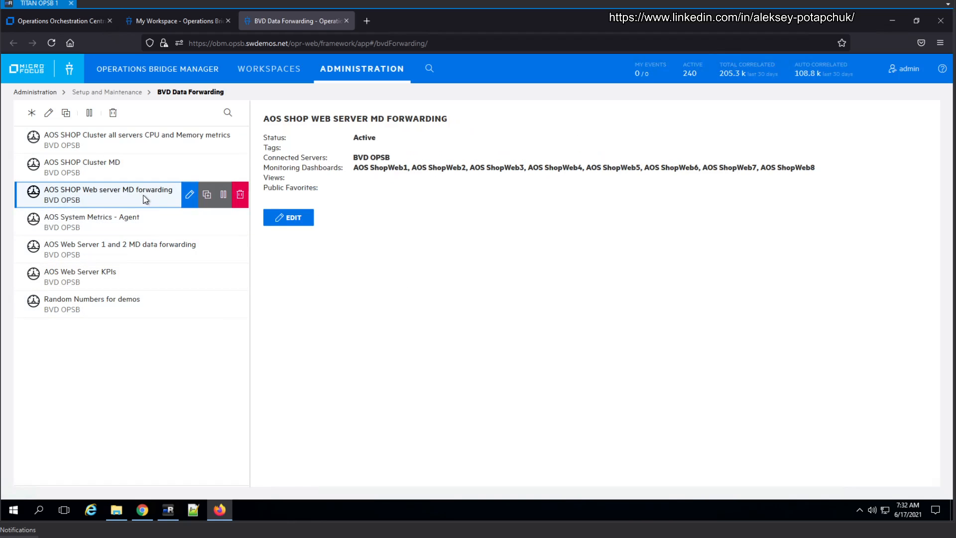
Compare the AOS SHOP Cluster 3-Tier workspace with the available data channels in Chrome, and return to the BVD Data Forwarding rules
left_click(180, 19)
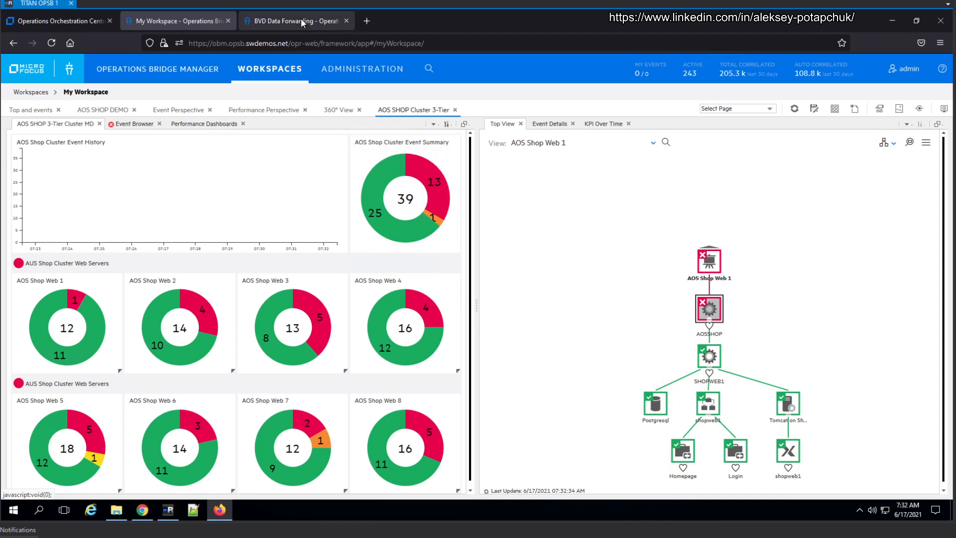
left_click(143, 509)
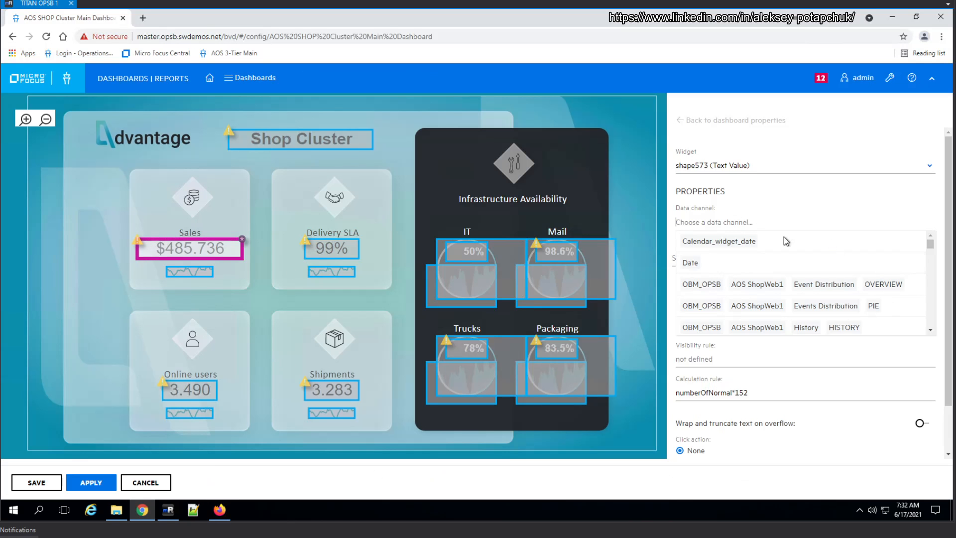
left_click(220, 510)
left_click(270, 20)
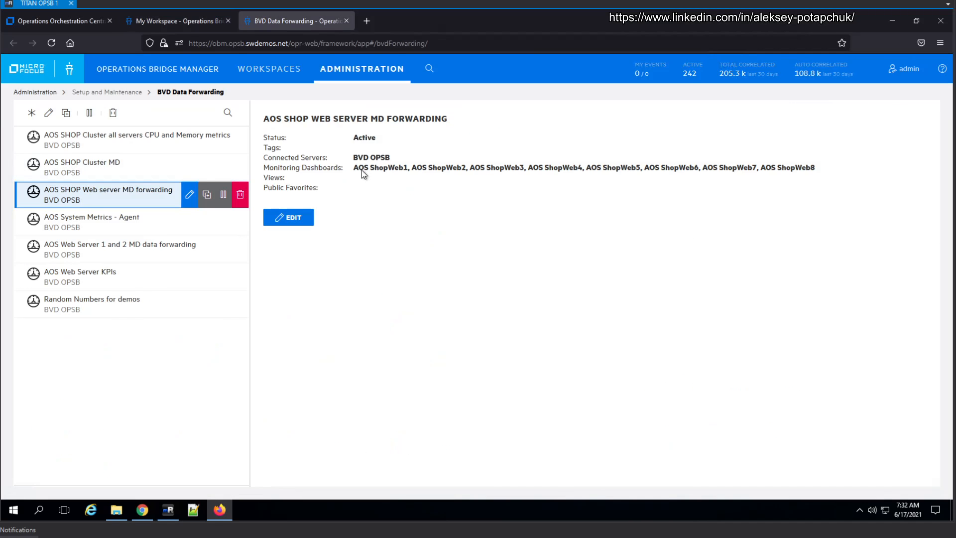
Add the tag webmd to the AOS SHOP Web server MD forwarding rule and save it
left_click(300, 221)
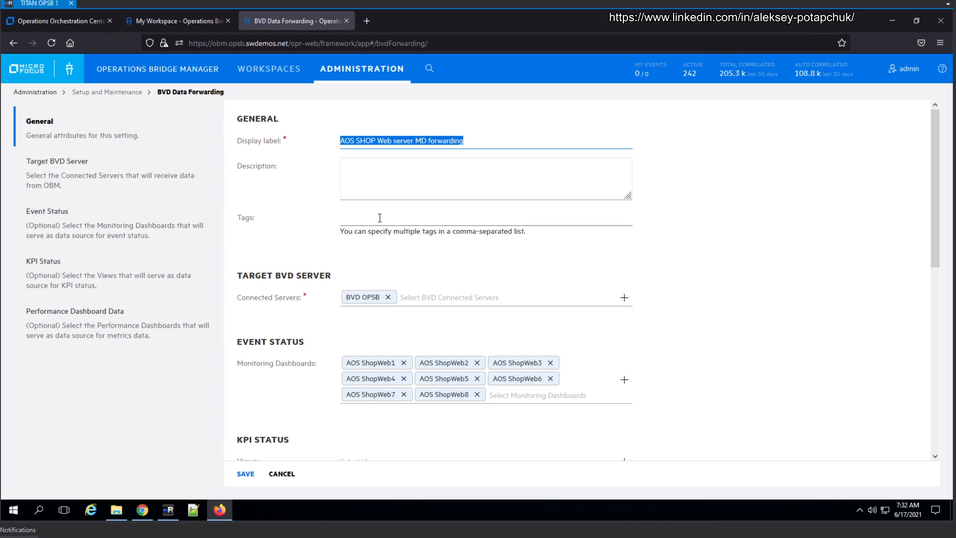
left_click(394, 219)
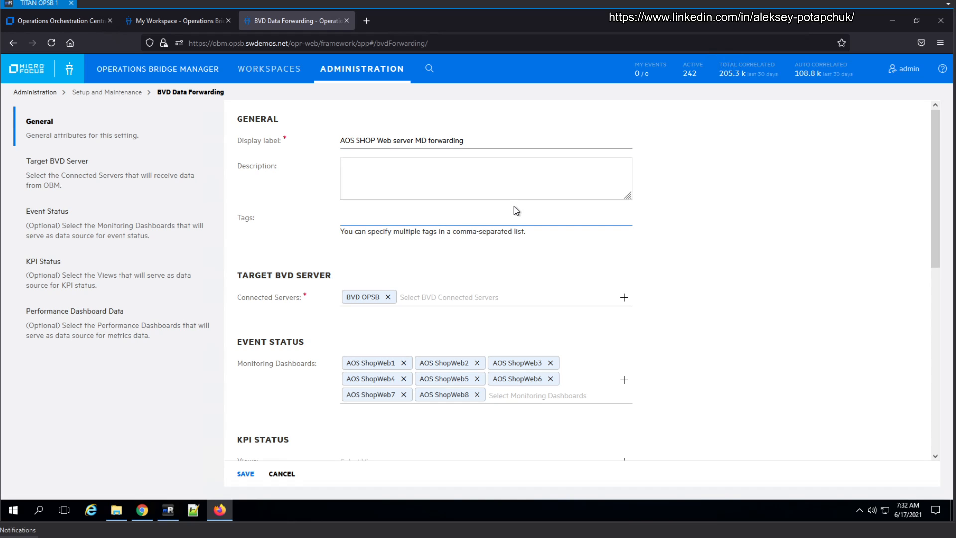
type("webmd")
left_click(244, 476)
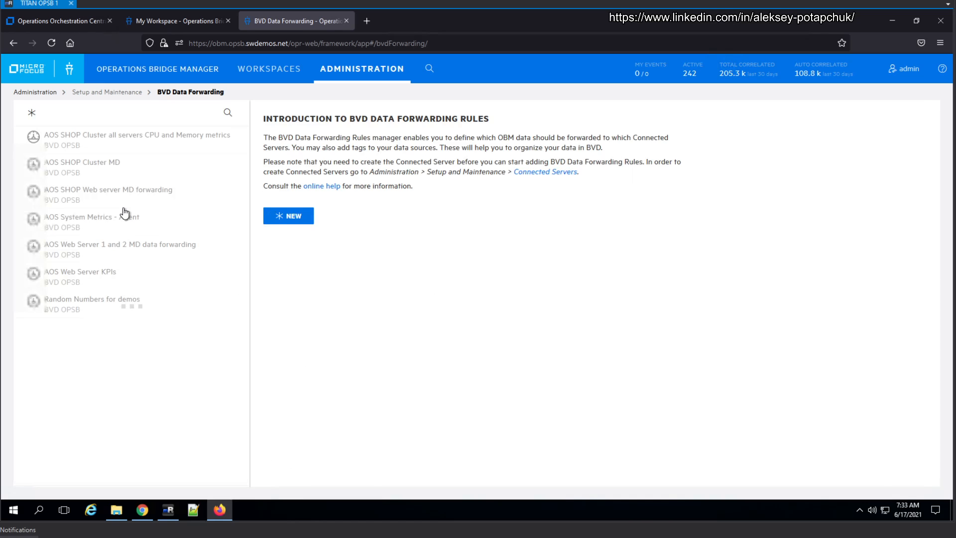
Check the tags of the AOS SHOP Web server MD forwarding and AOS SHOP Cluster MD rules
left_click(157, 192)
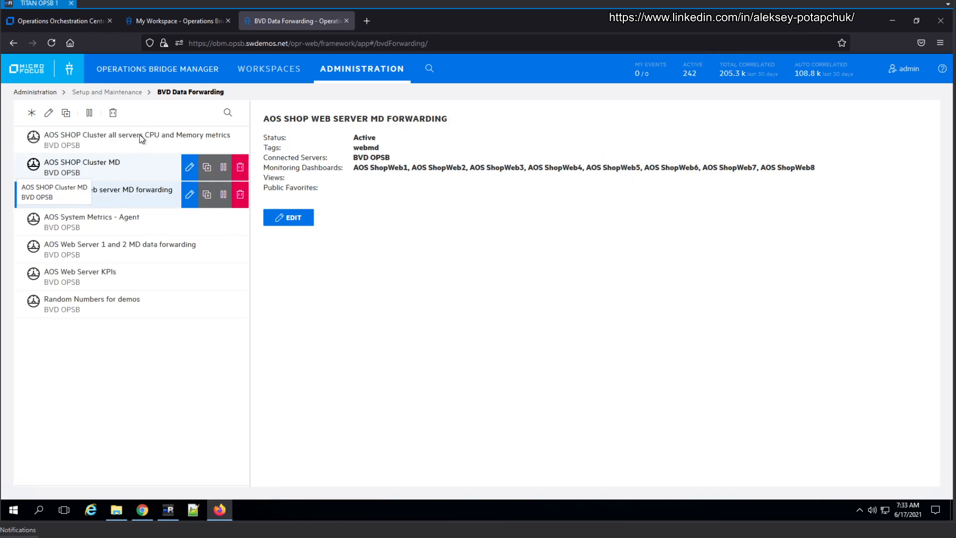
left_click(168, 177)
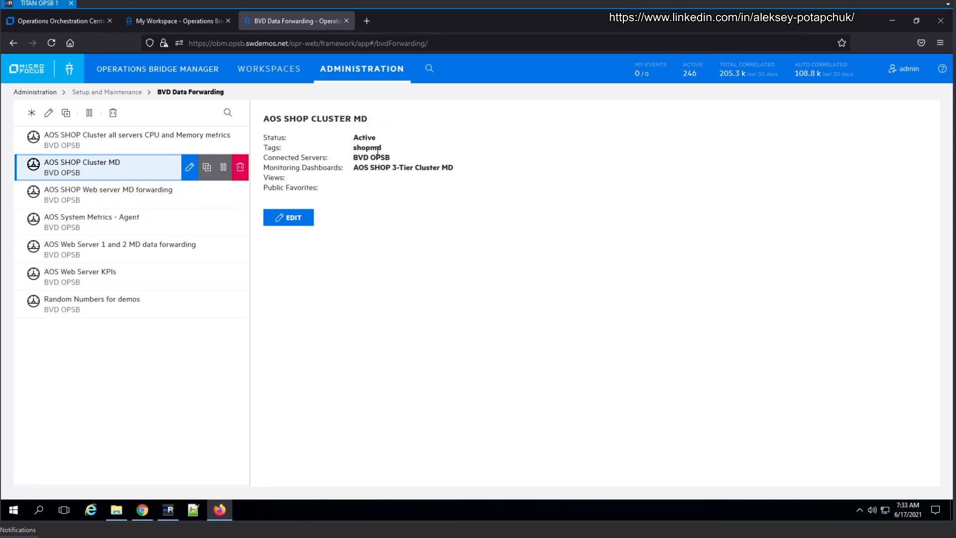
double_click(416, 154)
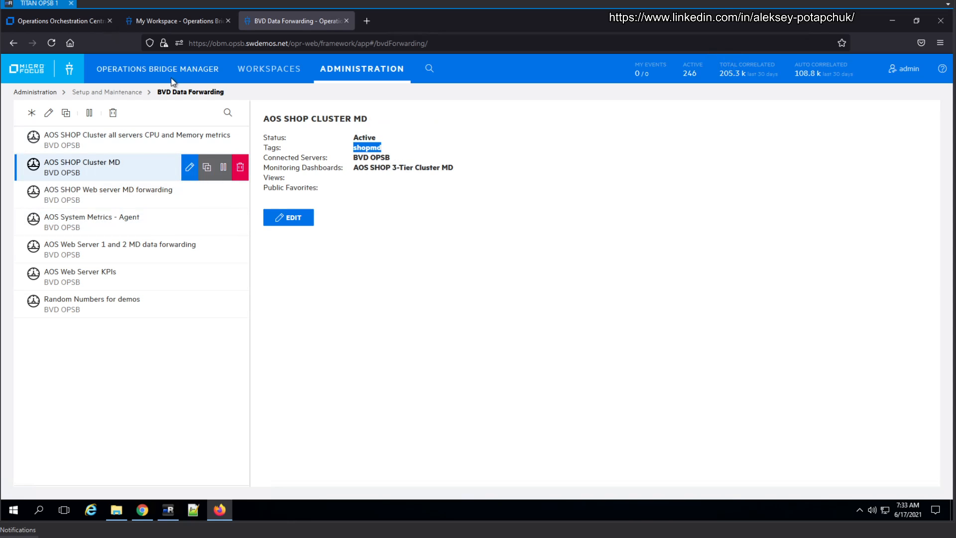
Return to the dashboard editor in Chrome, filter the Sales widget's data channels by shopmd, and preview the AOS Shop Cluster Event Summary data
left_click(142, 509)
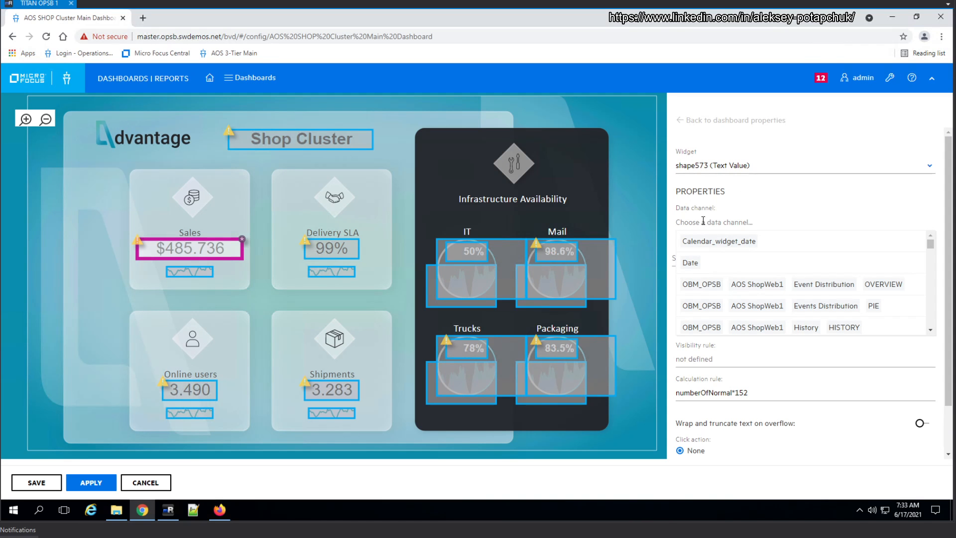
type("shopmd")
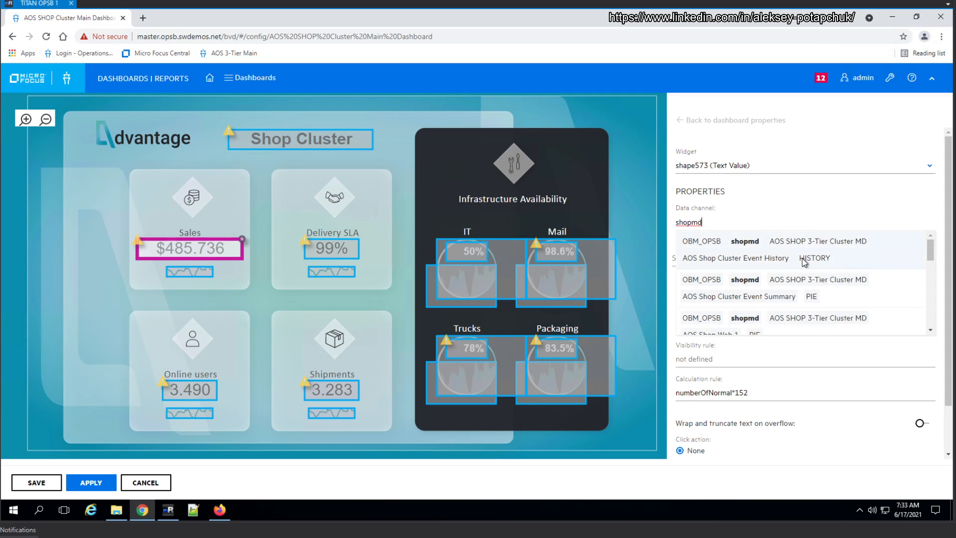
mouse_move(812, 251)
mouse_move(817, 292)
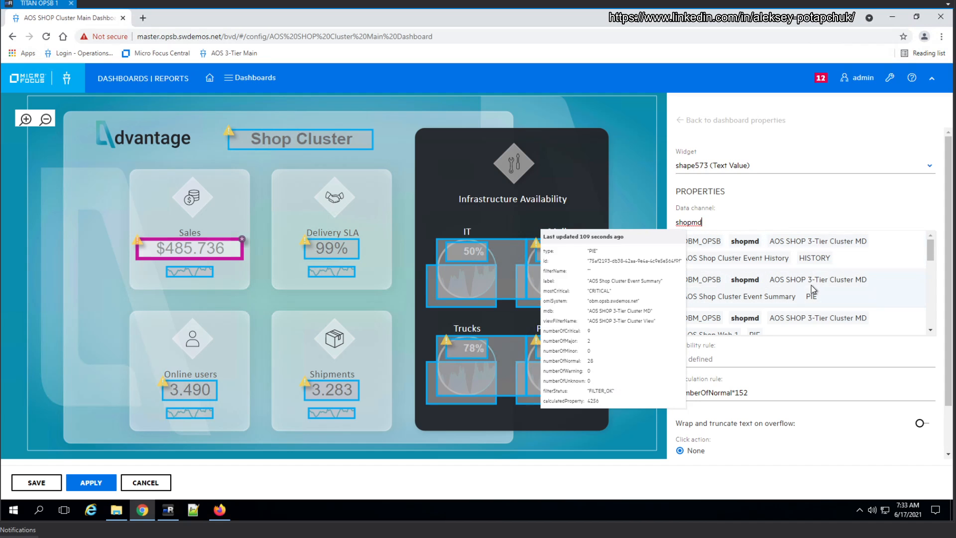
key("Print")
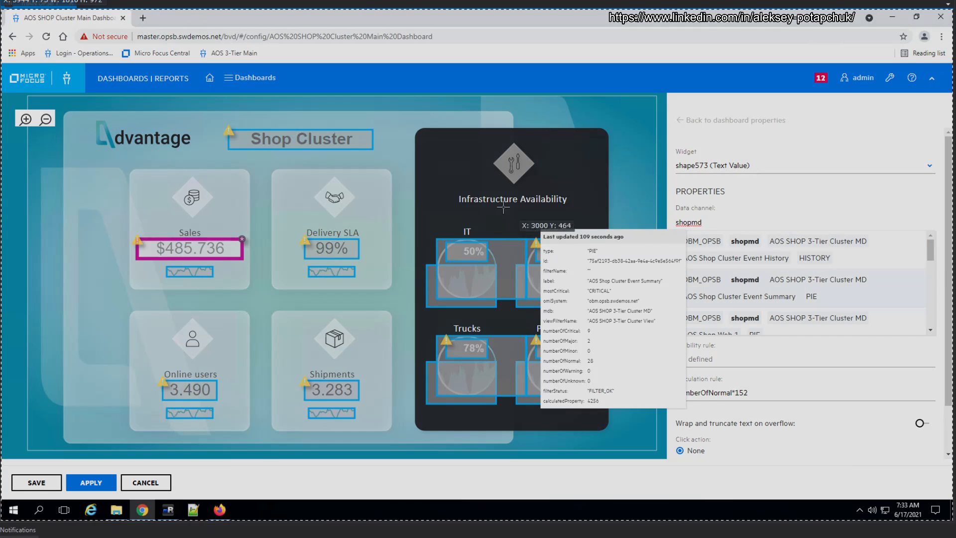
left_click_drag(487, 201, 716, 446)
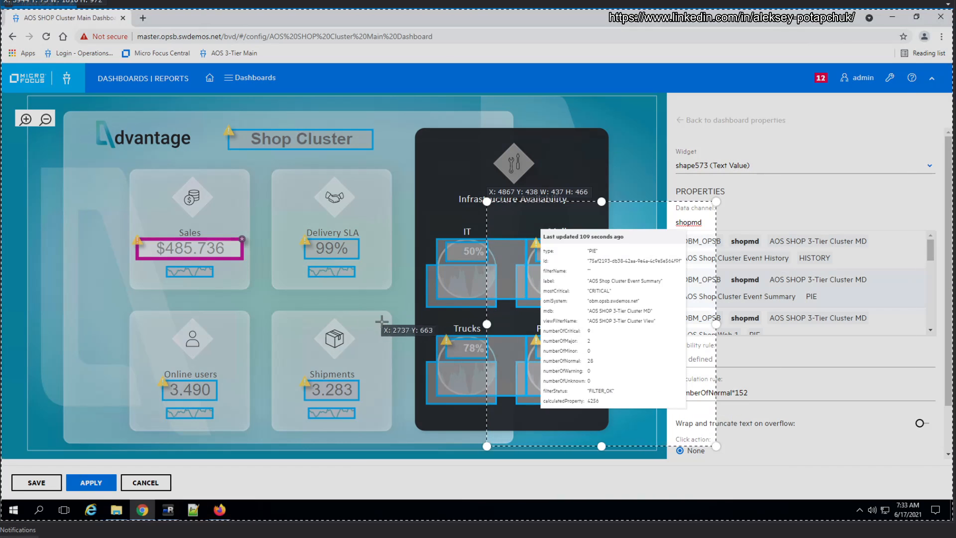
left_click_drag(581, 321, 602, 388)
key("Escape")
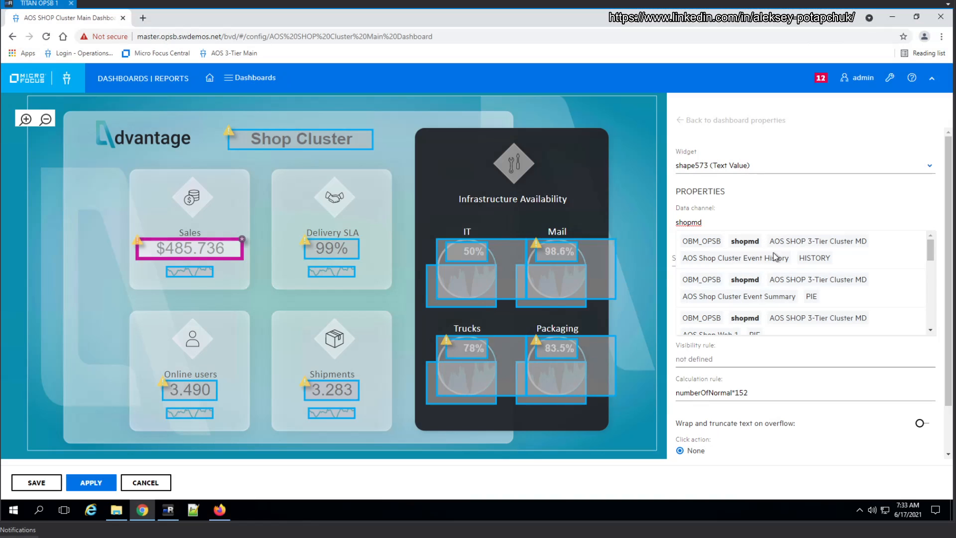
Assign the shopmd AOS Shop Cluster Event Summary PIE channel to the Sales widget and choose numberOfNormal as its data field
left_click(784, 286)
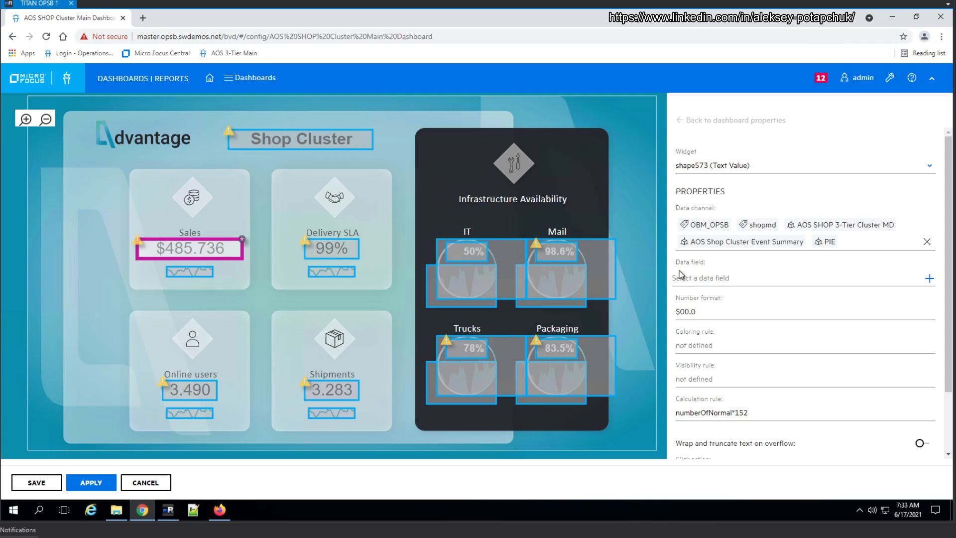
left_click(775, 279)
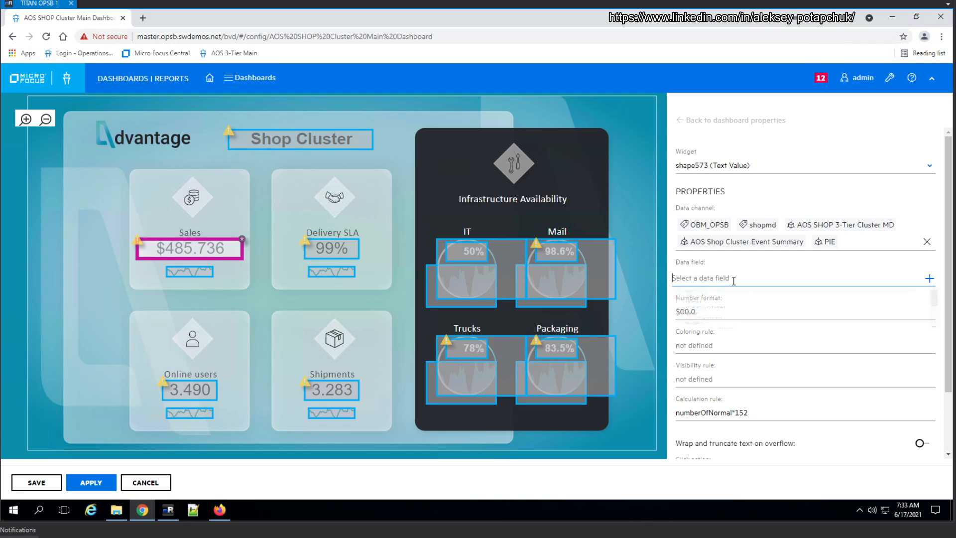
scroll(726, 374, "down", 5)
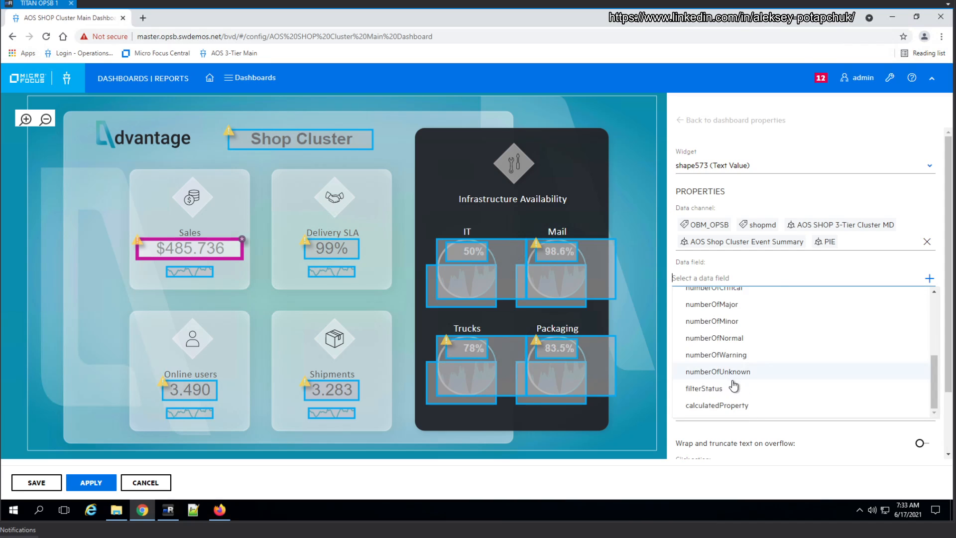
left_click(713, 338)
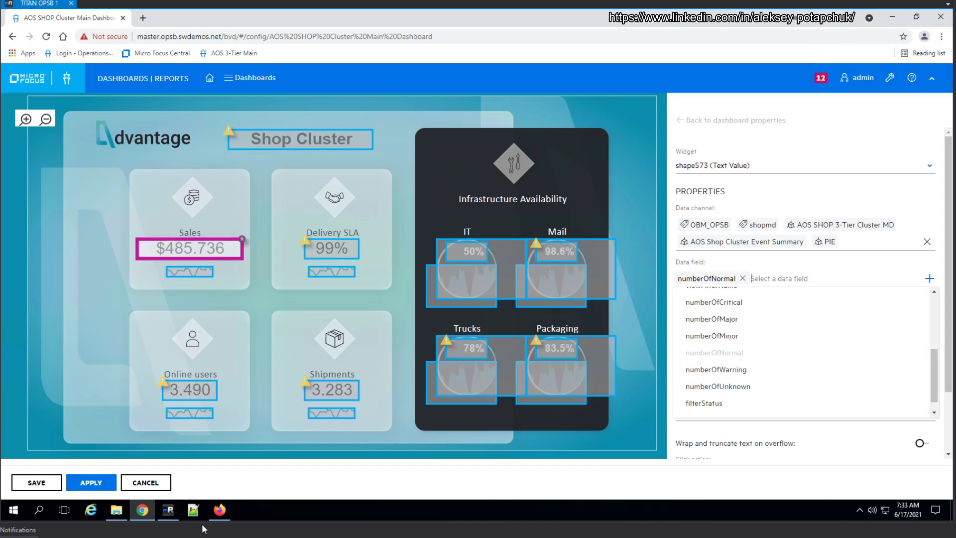
Check the AOS Shop Cluster Event Summary in the Firefox workspace AOS SHOP Cluster 3-Tier, and return to the dashboard editor in Chrome
left_click(219, 510)
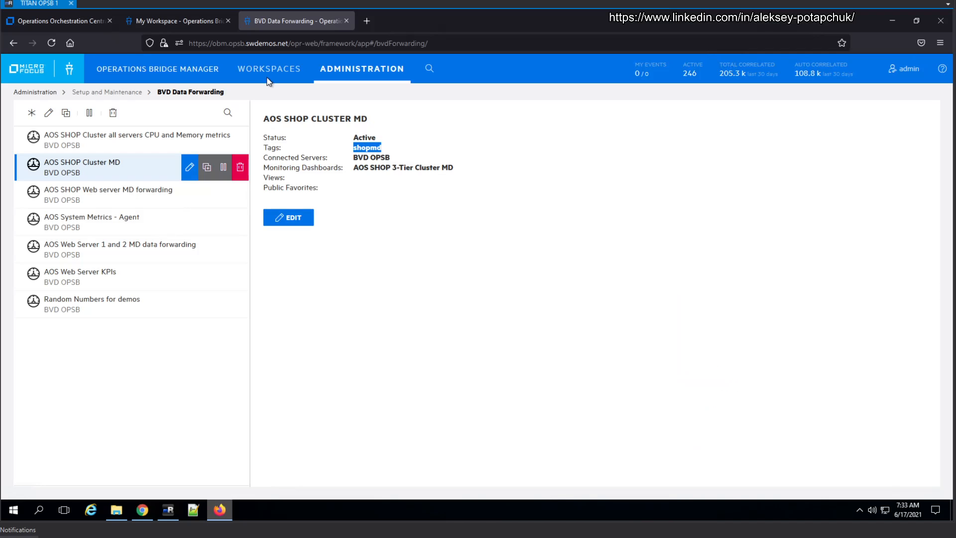
left_click(170, 22)
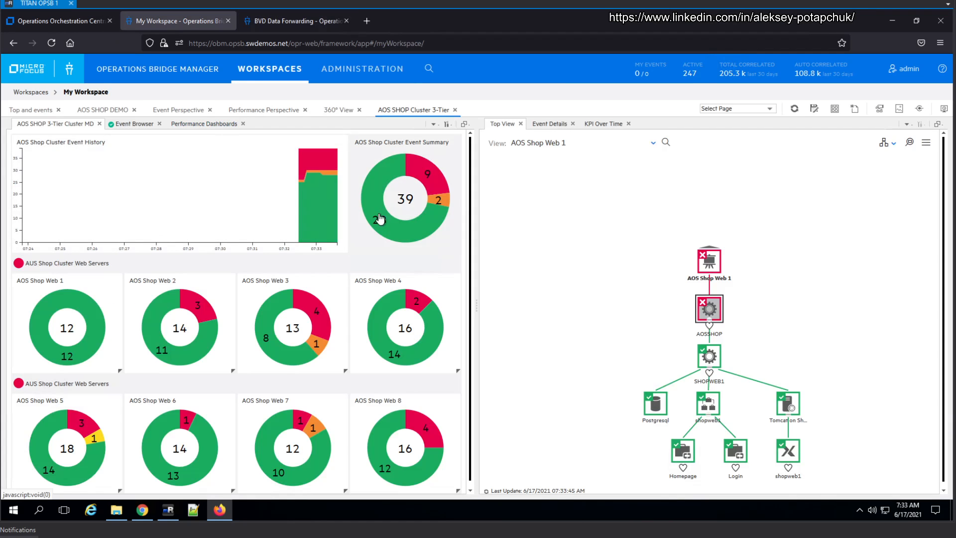
left_click(301, 22)
left_click(199, 22)
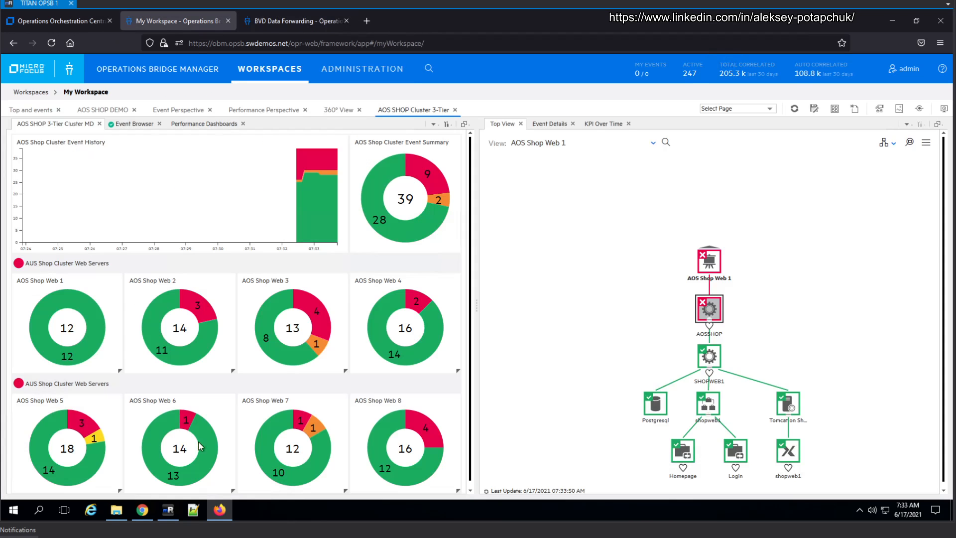
left_click(141, 509)
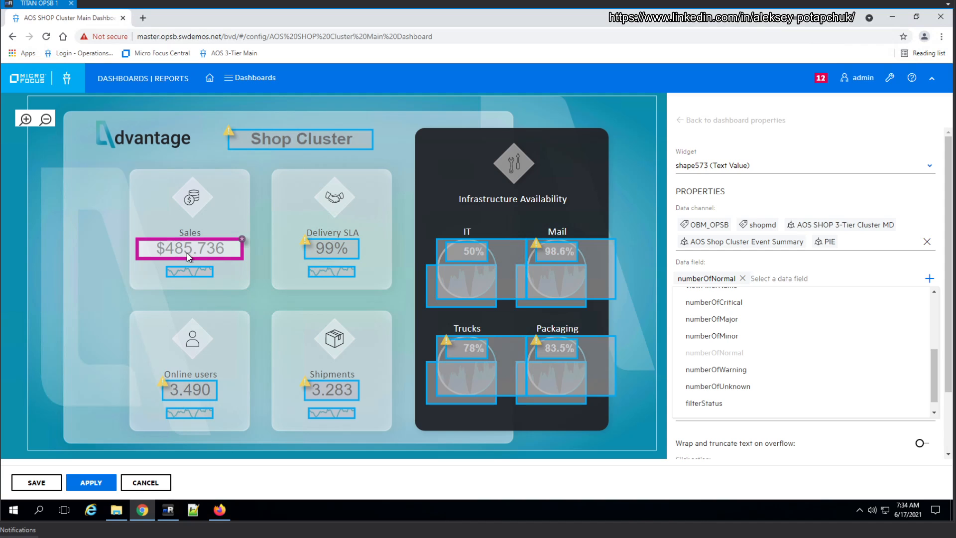
Set the Sales widget's calculation rule to numberOfNormal*346 and apply the change
left_click(799, 273)
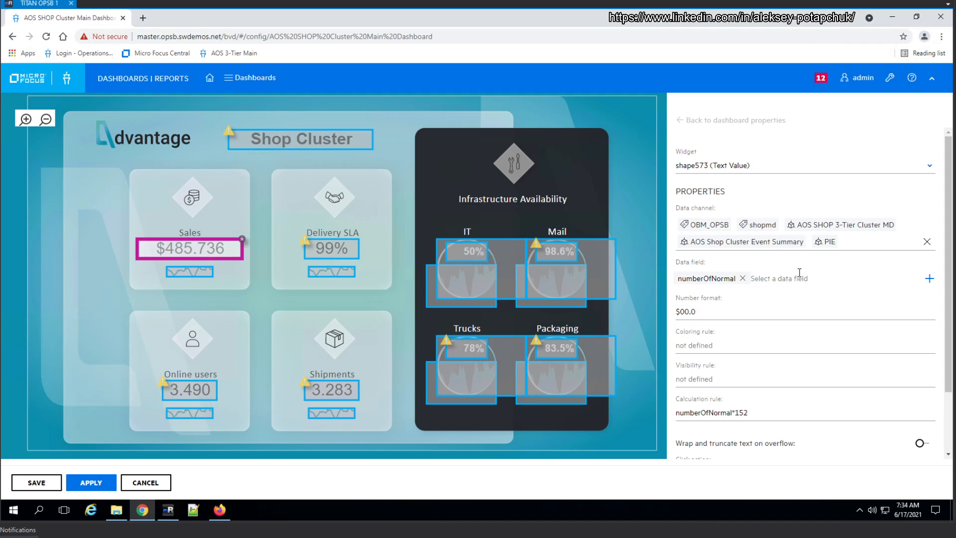
left_click(781, 412)
key("BackSpace")
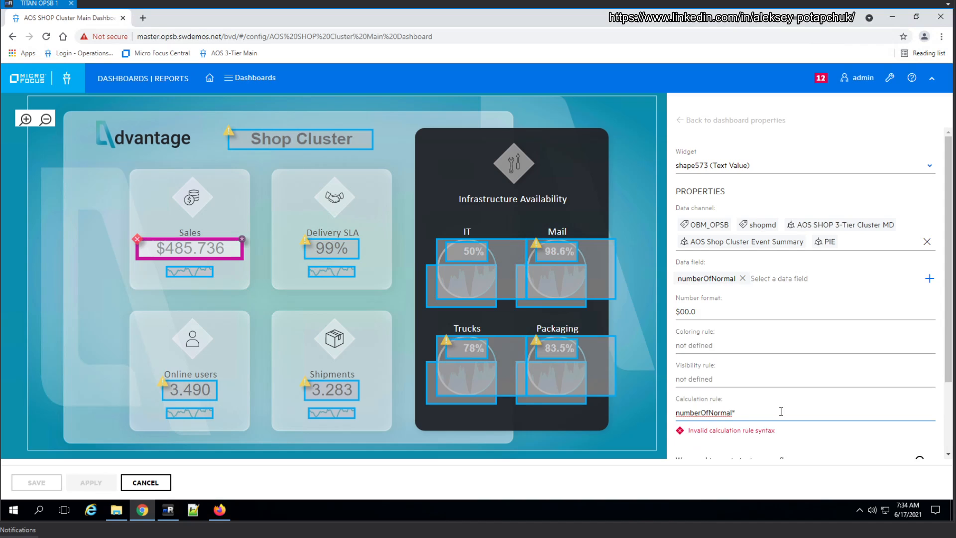
type("346")
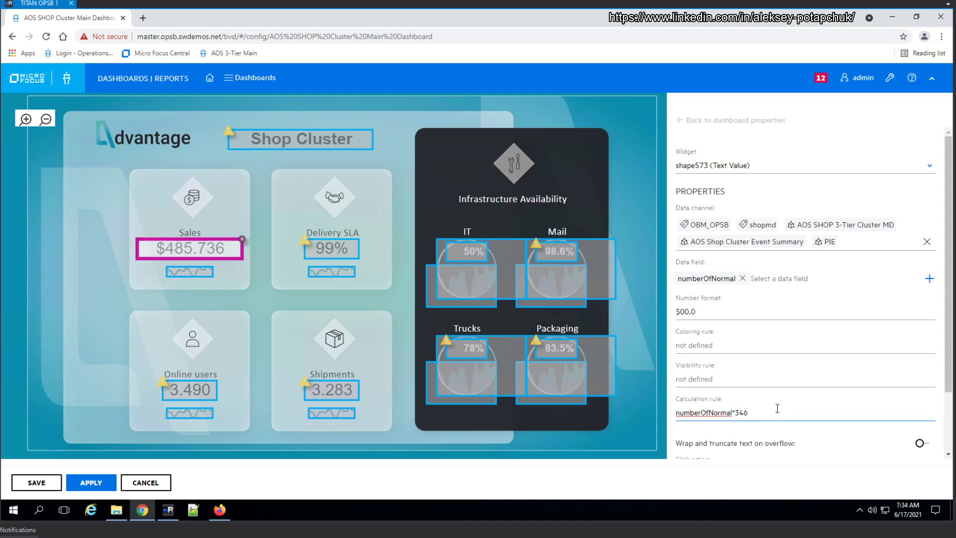
left_click(102, 487)
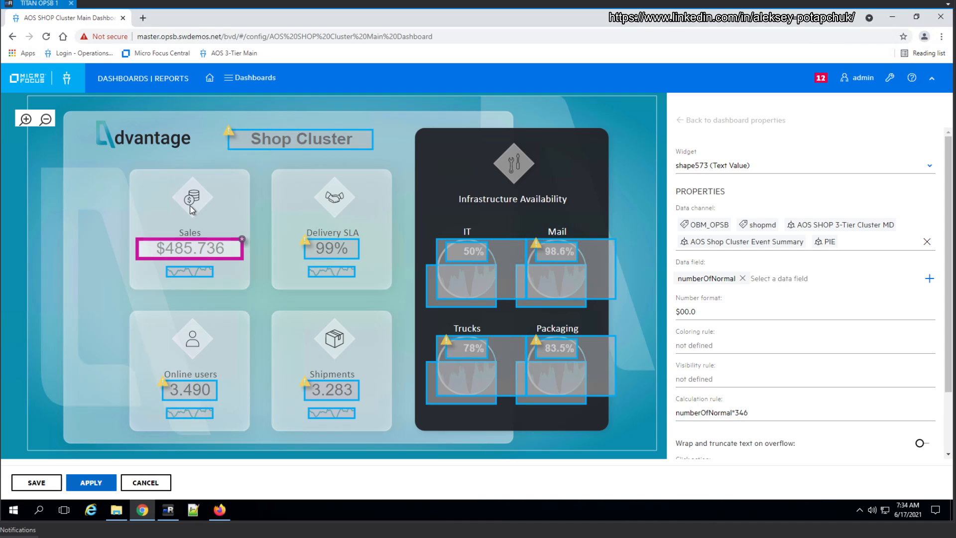
Open AOS SHOP Cluster Main Dashboard in a separate Chrome tab and compare its Sales value with the event summary in Firefox
left_click(232, 81)
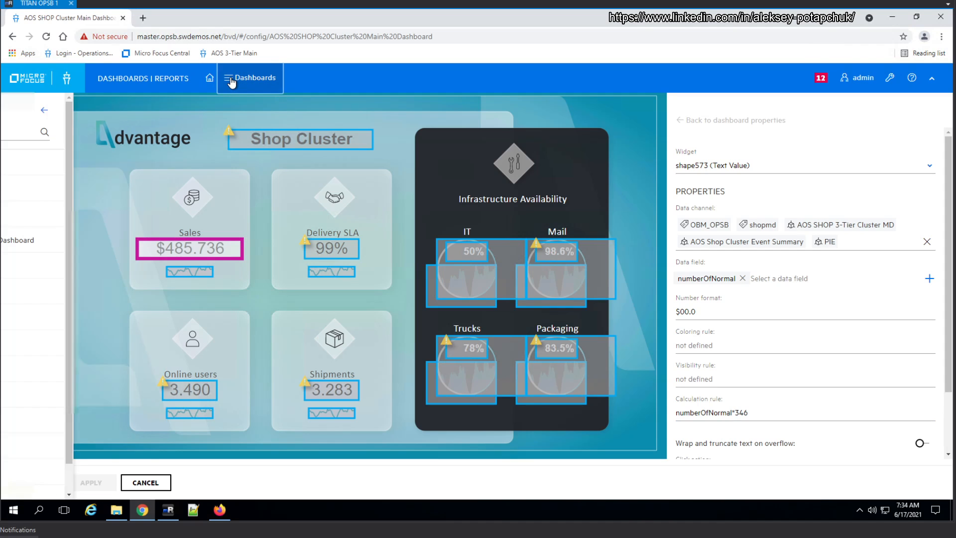
middle_click(118, 240)
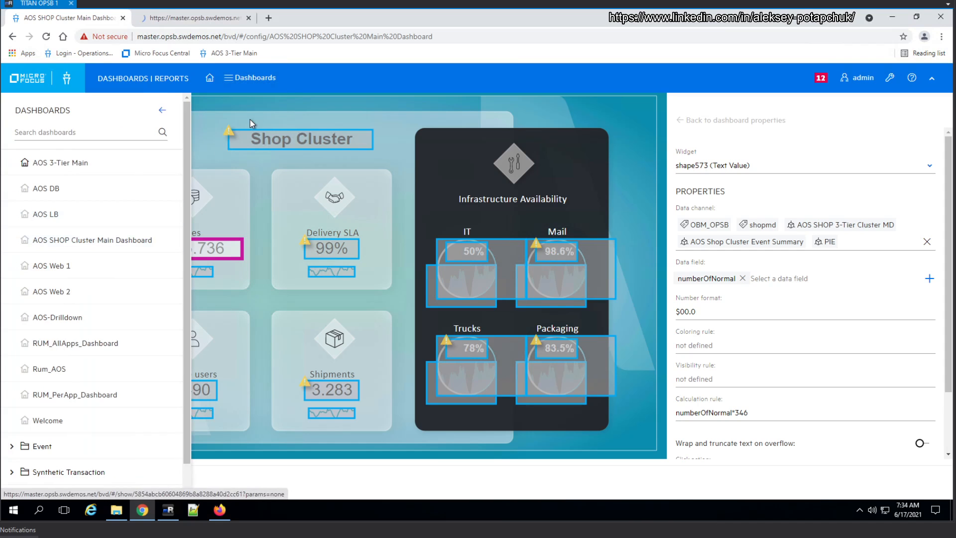
left_click(194, 19)
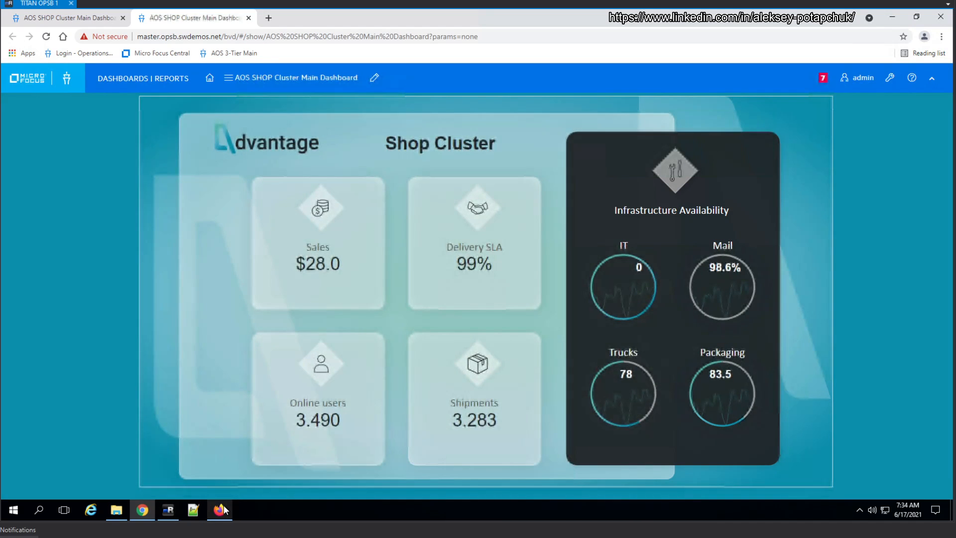
left_click(224, 507)
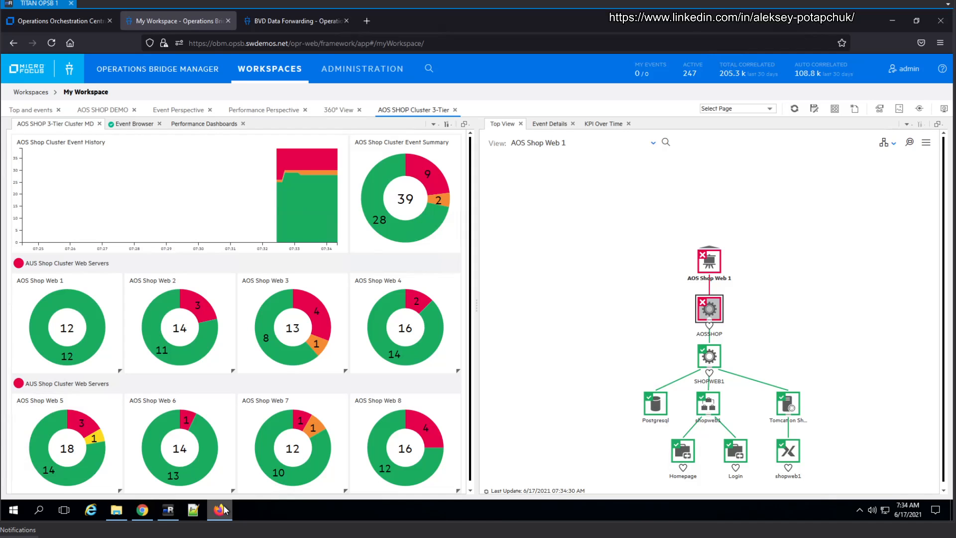
left_click(142, 509)
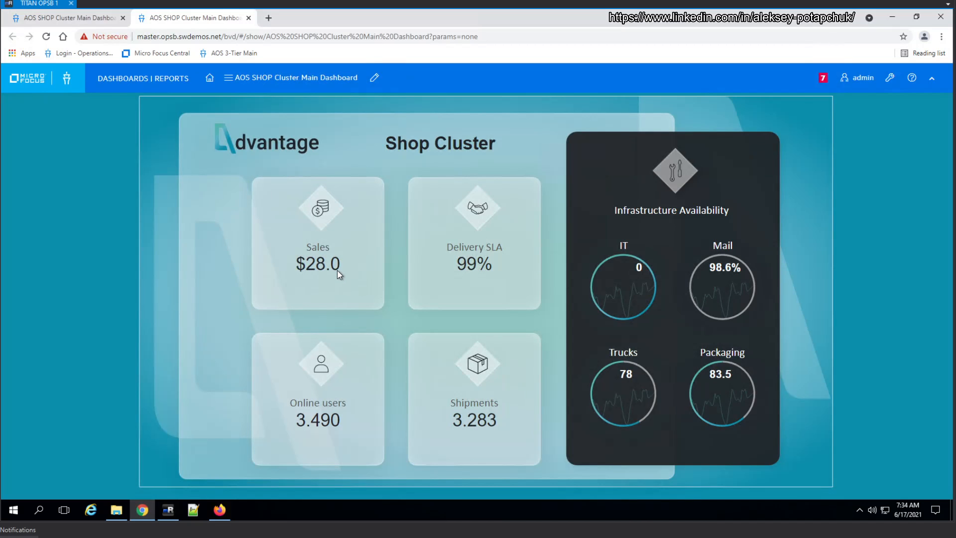
Remove numberOfNormal from the Sales widget's data field in the editor, apply the change, and reload the displayed dashboard
left_click(64, 17)
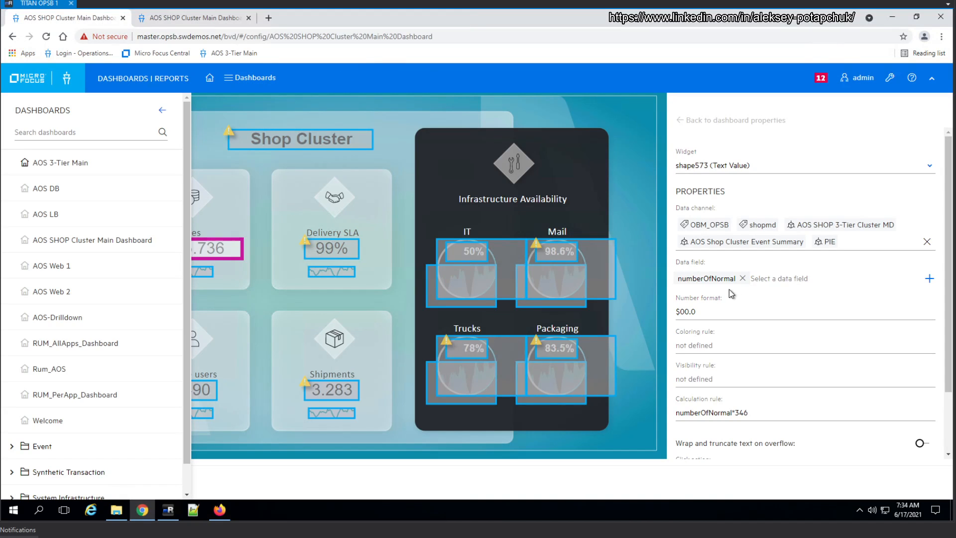
left_click(743, 277)
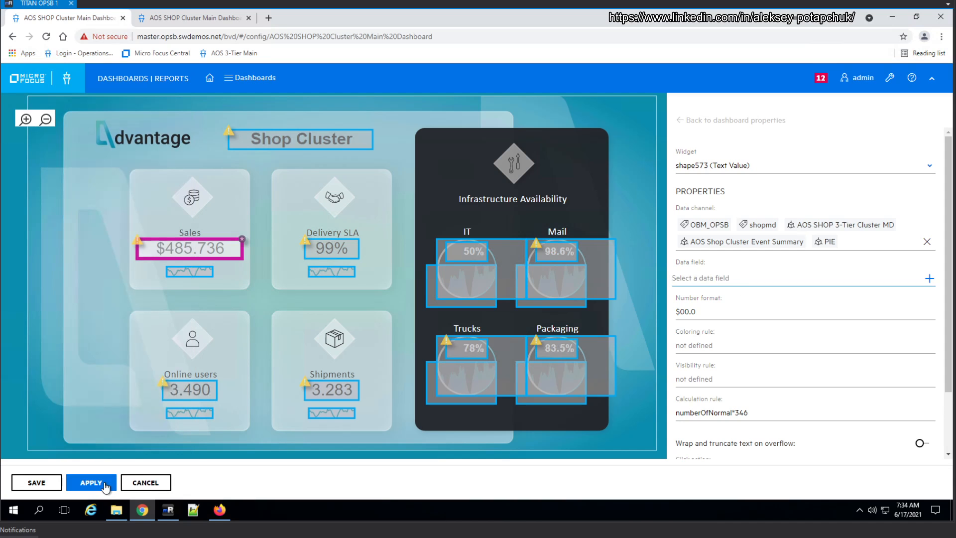
left_click(104, 482)
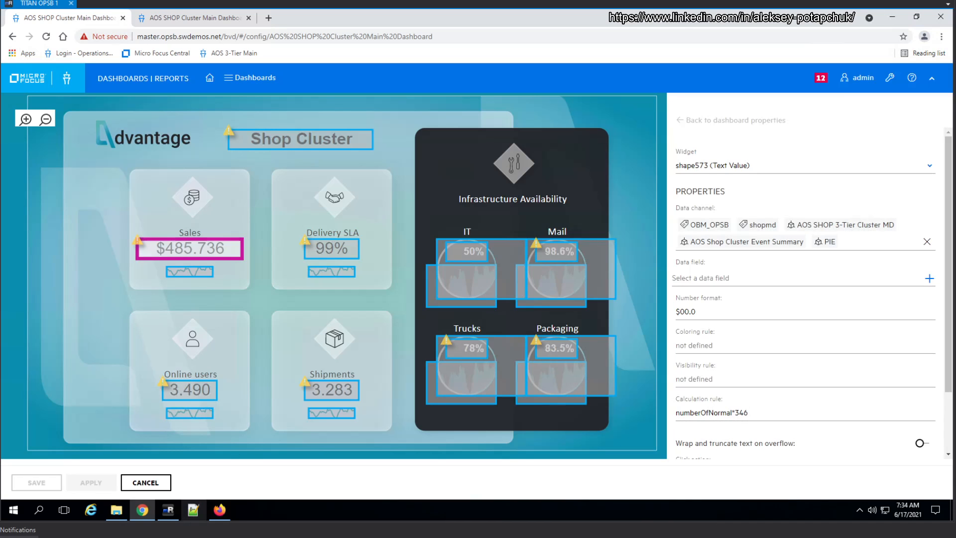
left_click(193, 16)
left_click(47, 37)
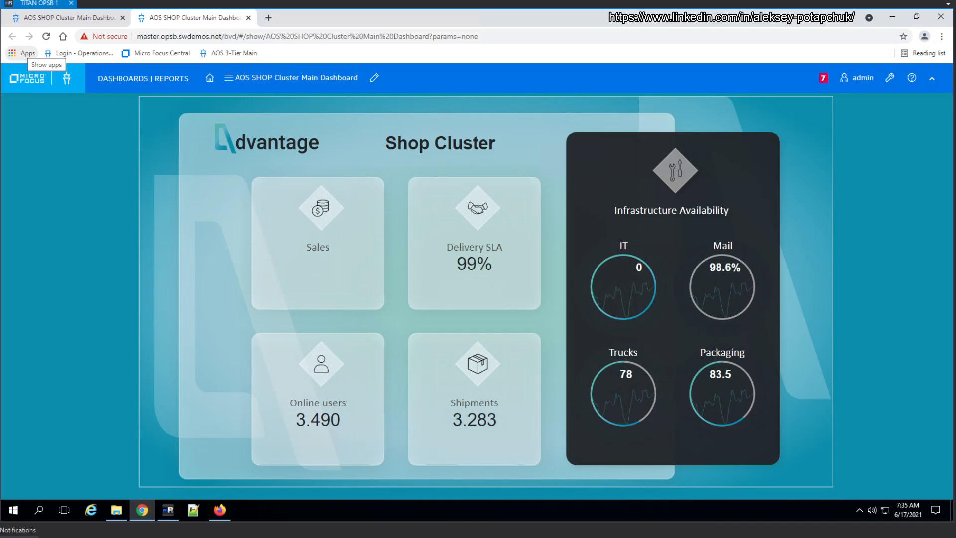
left_click(47, 37)
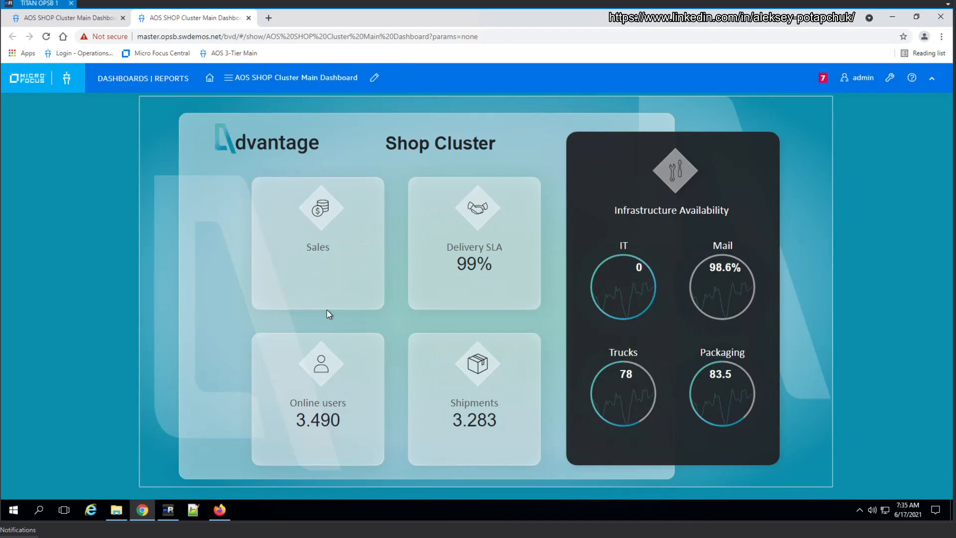
In the editor, clear the Sales widget's data channel, filter the channels by shopmd, and reassign AOS Shop Cluster Event Summary PIE
left_click(73, 20)
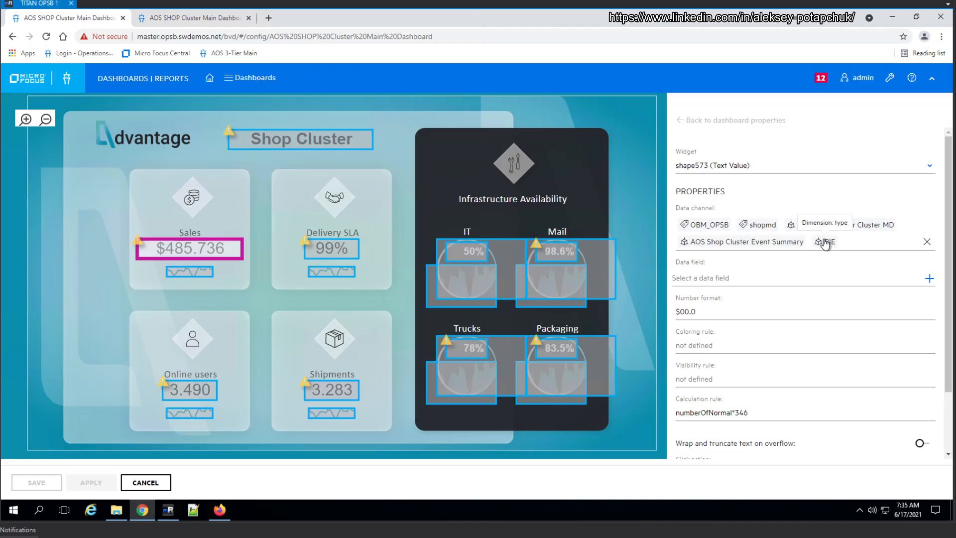
left_click(927, 242)
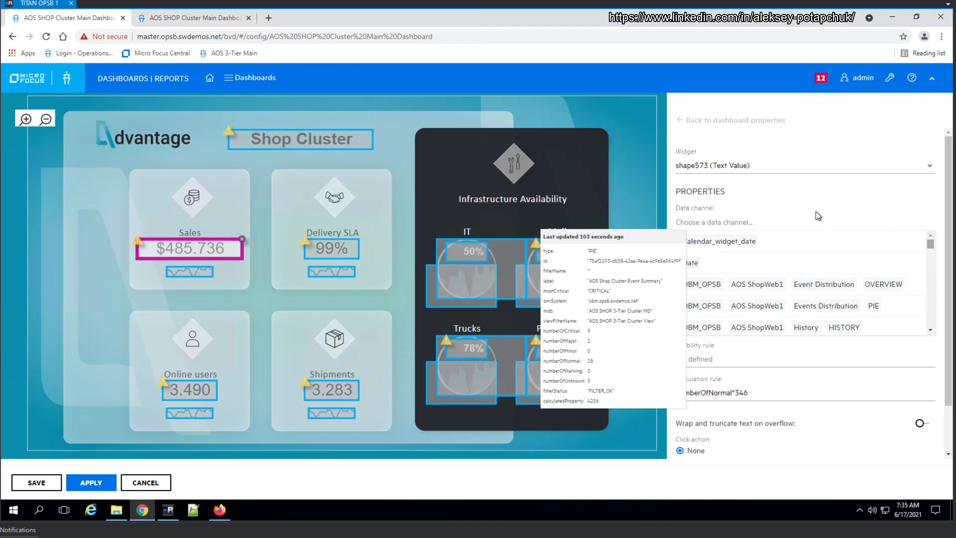
type("shomd")
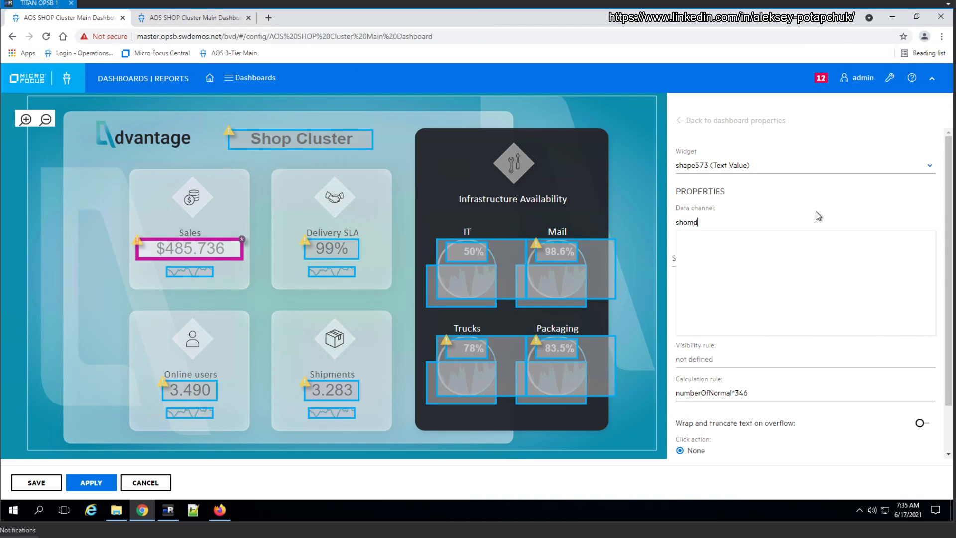
key("BackSpace")
key("BackSpace")
key("BackSpace")
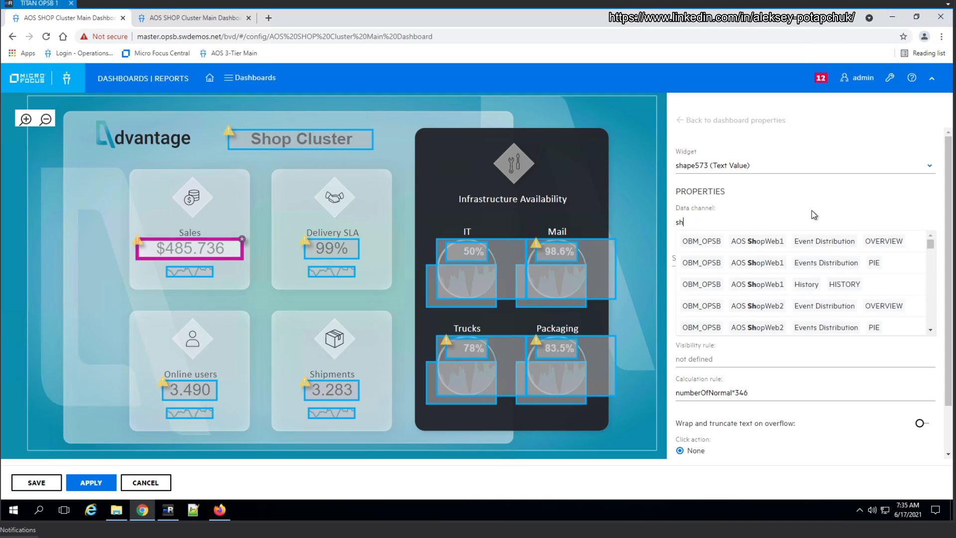
type("opmd")
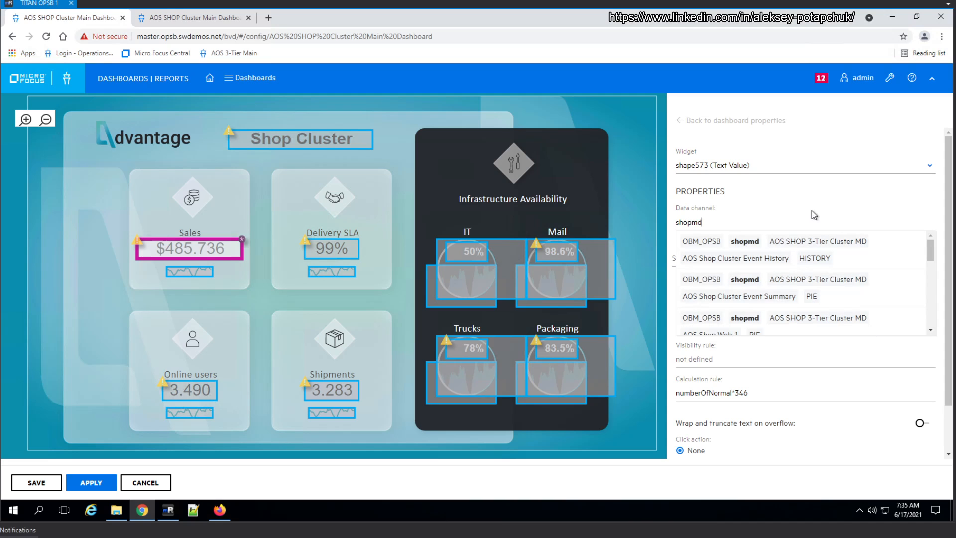
left_click(818, 291)
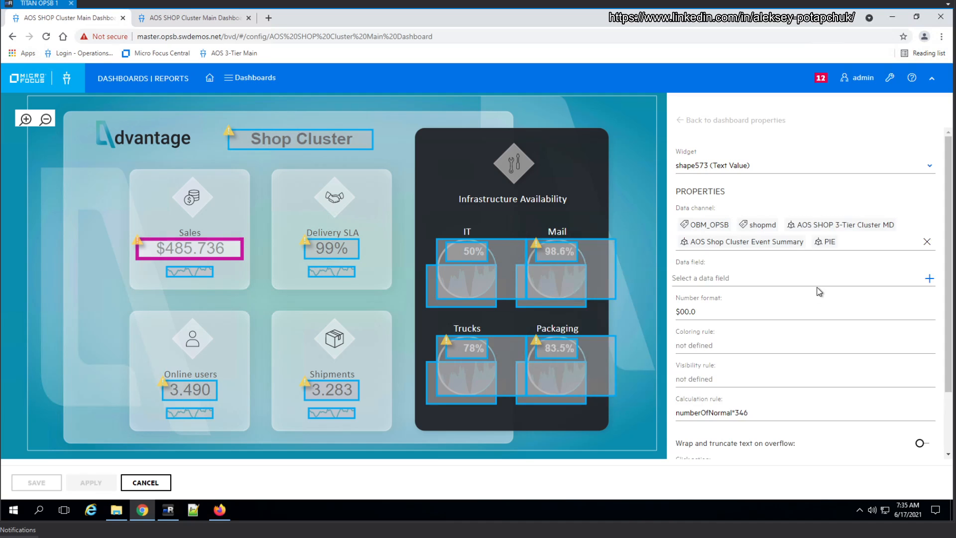
Choose numberOfNormal as the Sales widget's data field, apply it, and reload the displayed dashboard
left_click(775, 279)
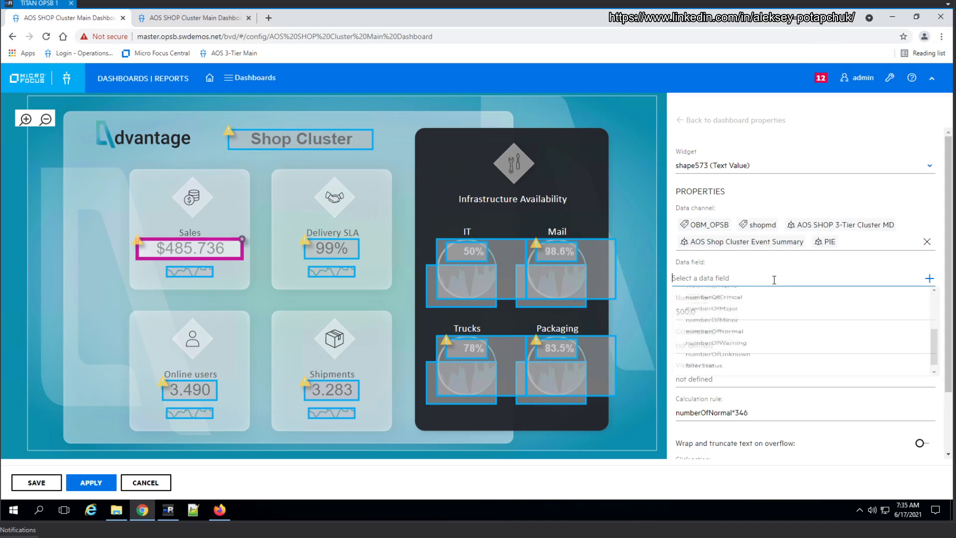
scroll(752, 335, "down", 5)
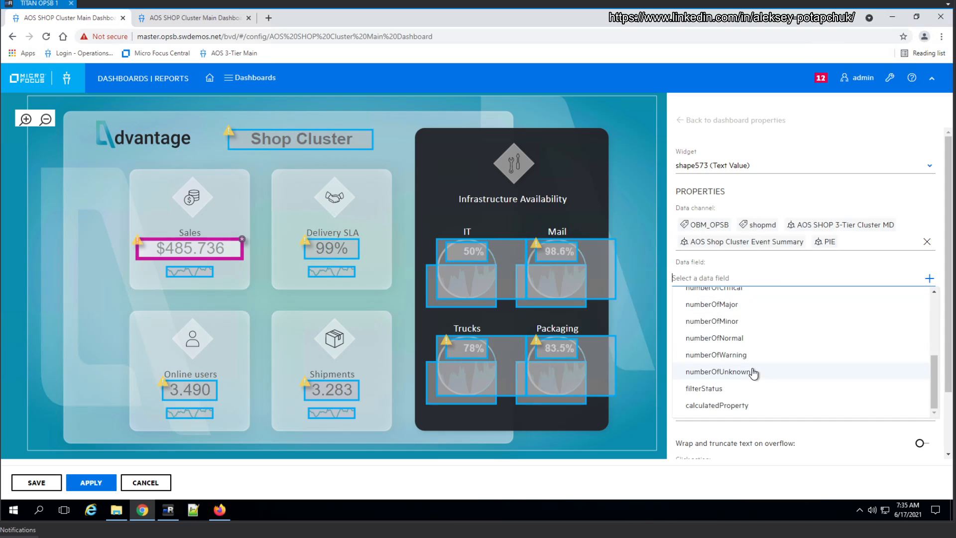
left_click(731, 338)
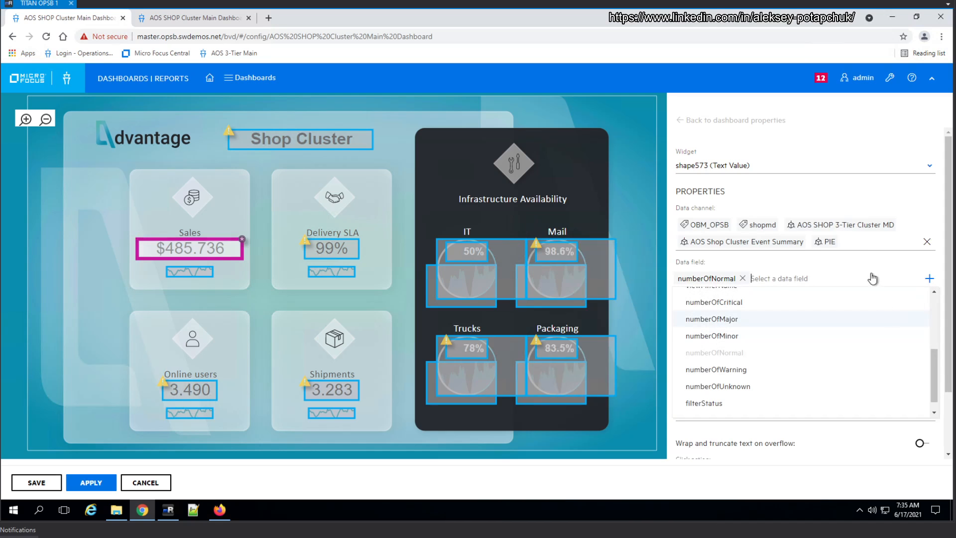
left_click(841, 451)
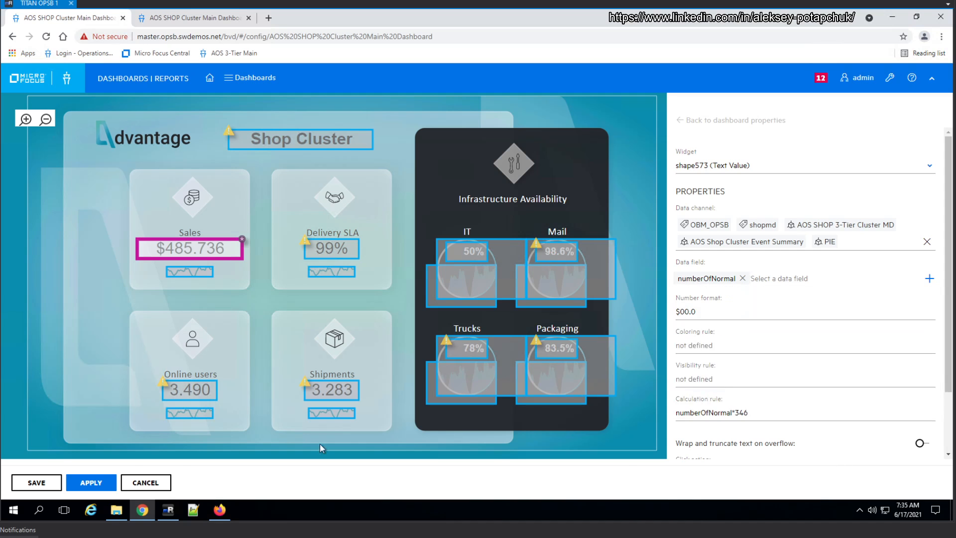
left_click(99, 482)
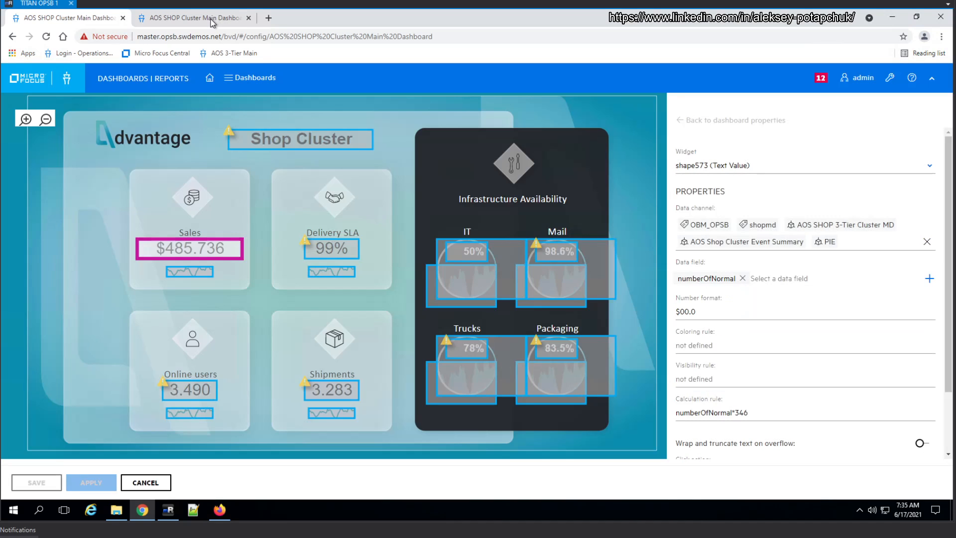
left_click(210, 18)
left_click(47, 37)
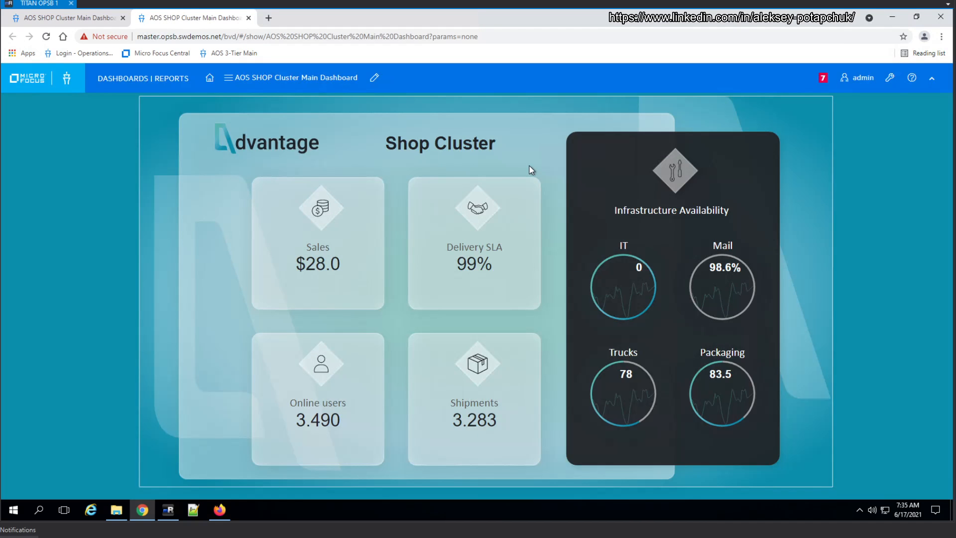
Open the dashboards list in a separate tab, open AOS 3-Tier Main for editing, and examine its Sales widget's data field and calculation rule
left_click(889, 78)
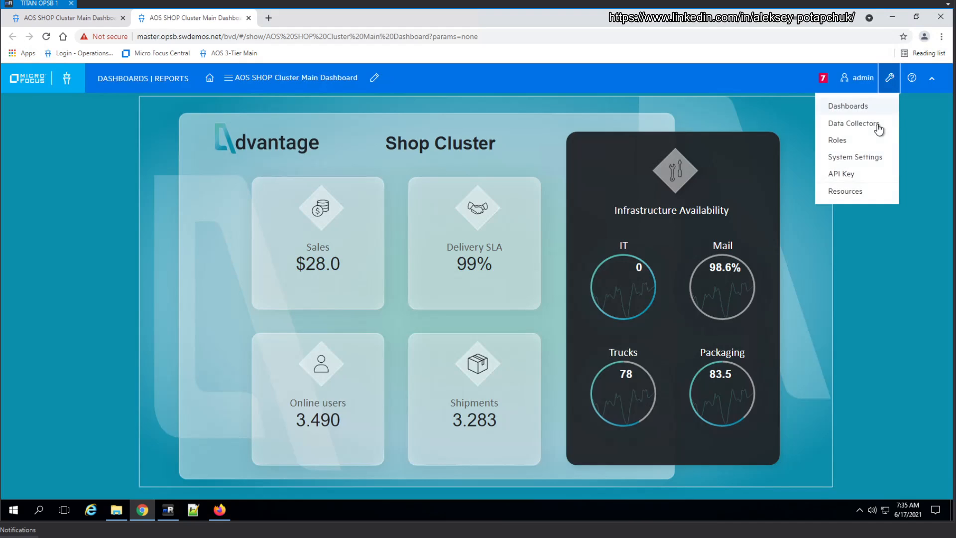
middle_click(856, 110)
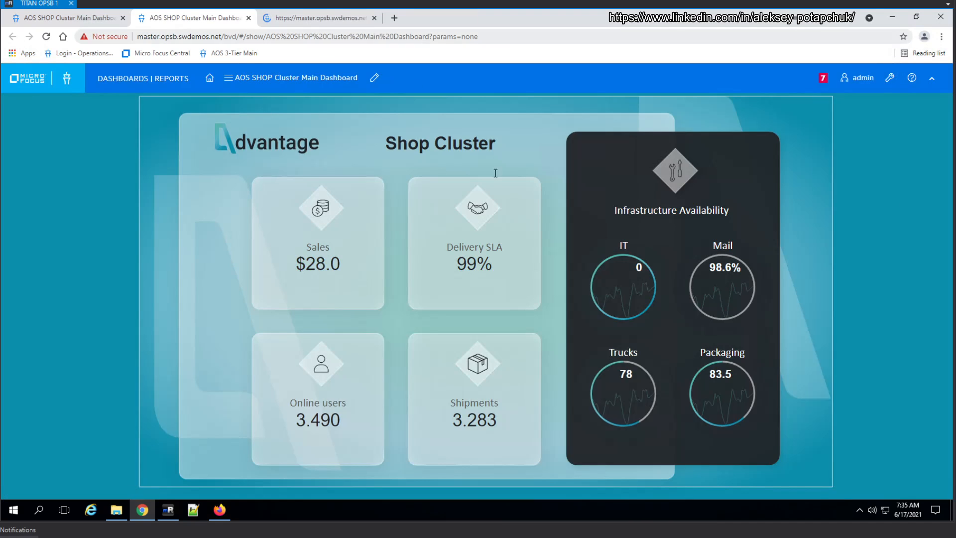
key("ctrl+Tab")
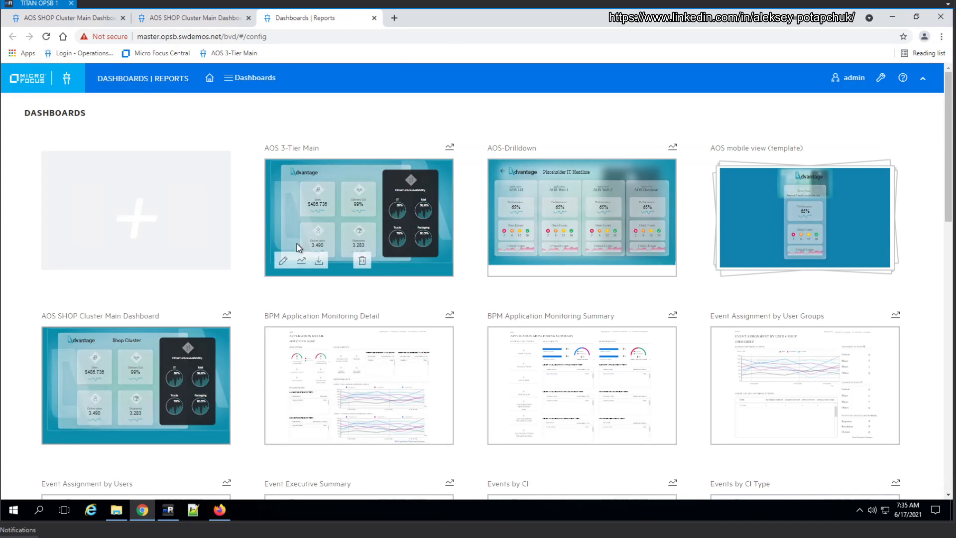
left_click(283, 261)
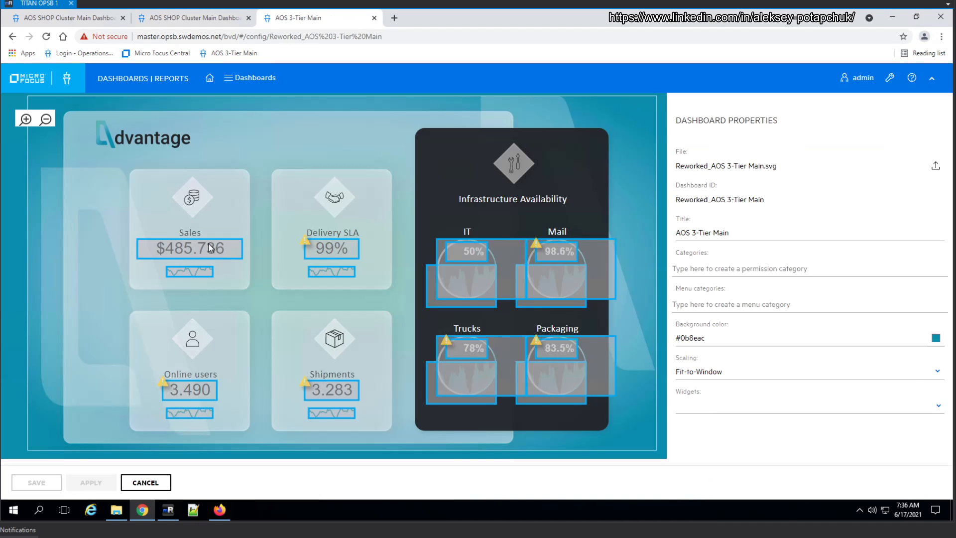
left_click(209, 248)
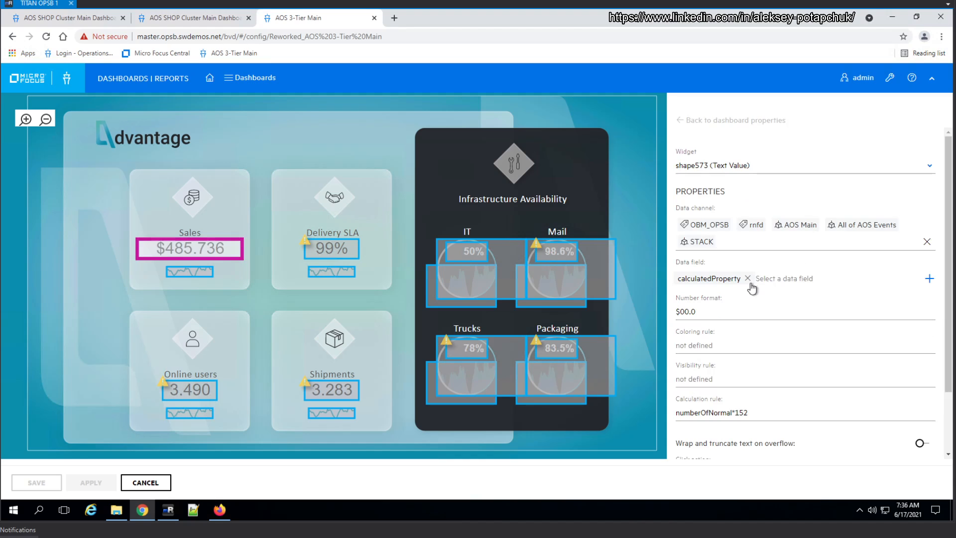
Replace the AOS SHOP Cluster Sales widget's data field with calculatedProperty, apply the change, and check the Sales value on the displayed dashboard
left_click(80, 19)
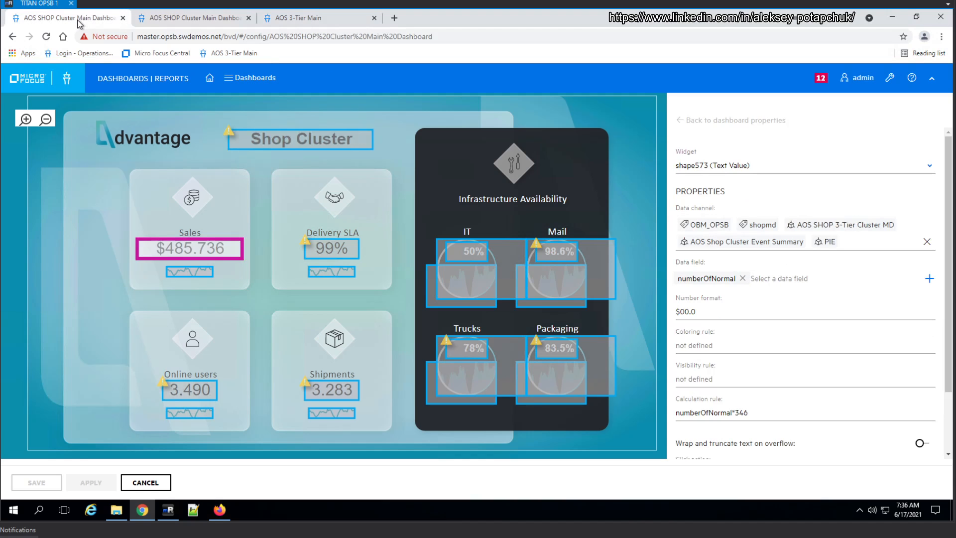
left_click(742, 279)
left_click(819, 277)
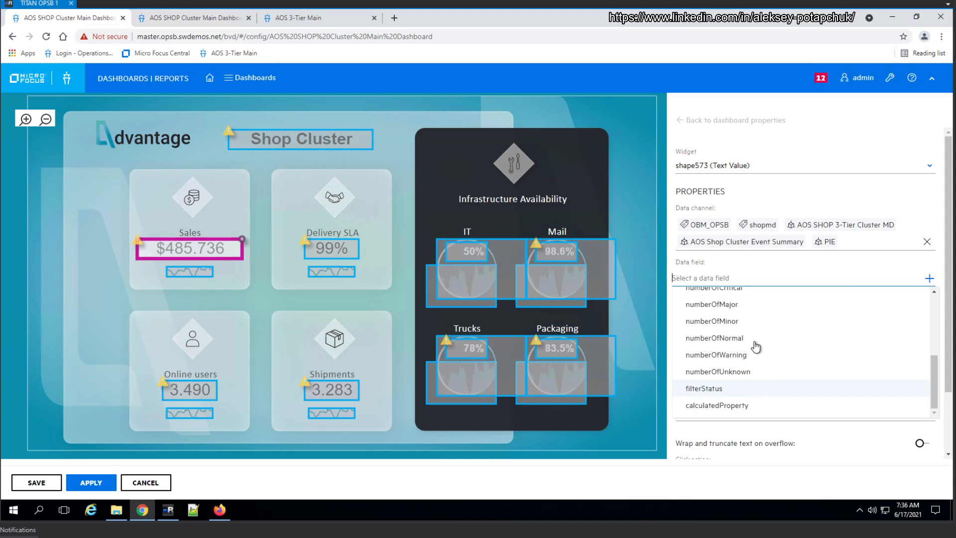
scroll(750, 381, "down", 2)
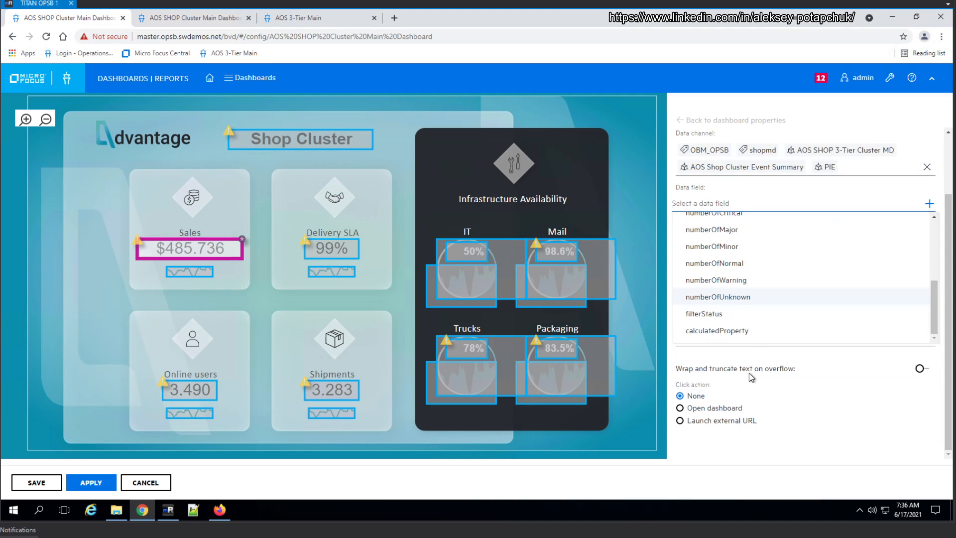
left_click(750, 331)
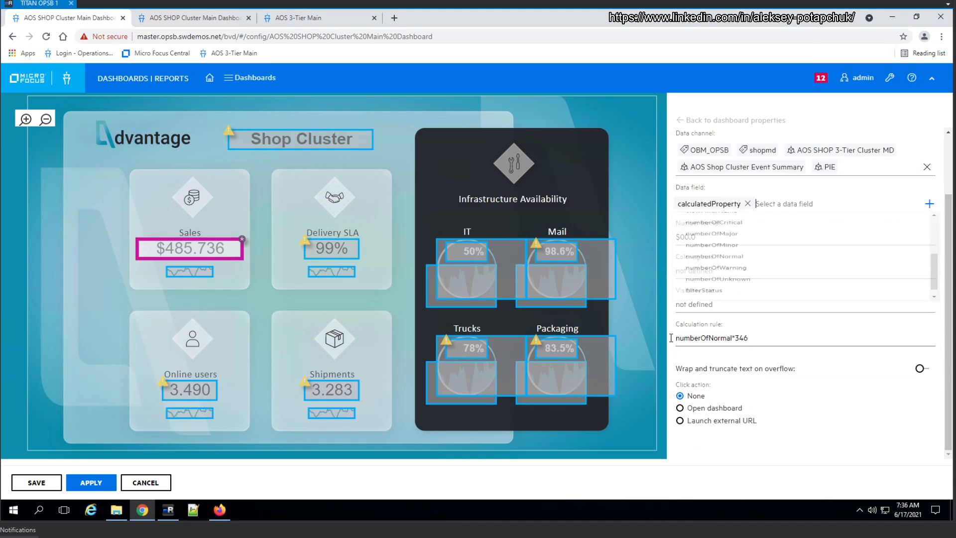
left_click(716, 459)
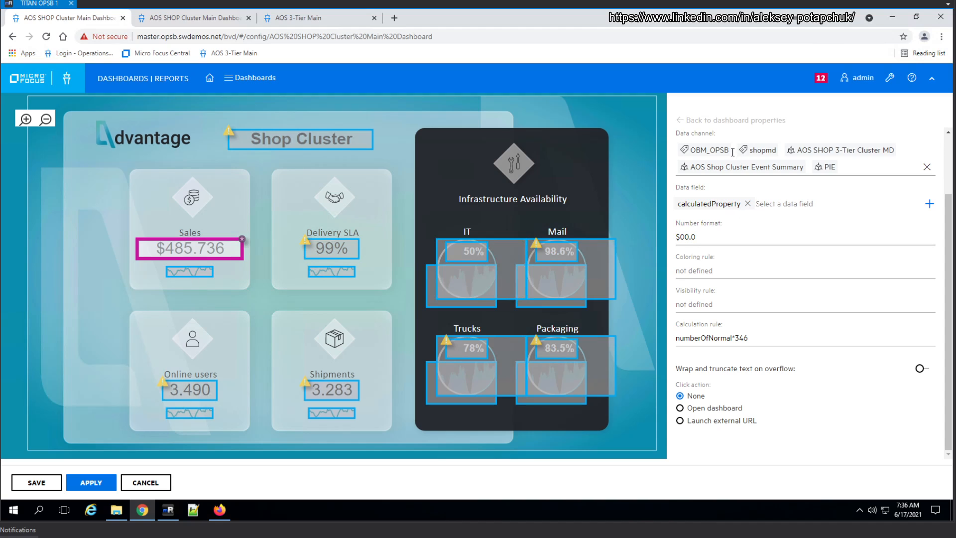
left_click(749, 338)
left_click(107, 483)
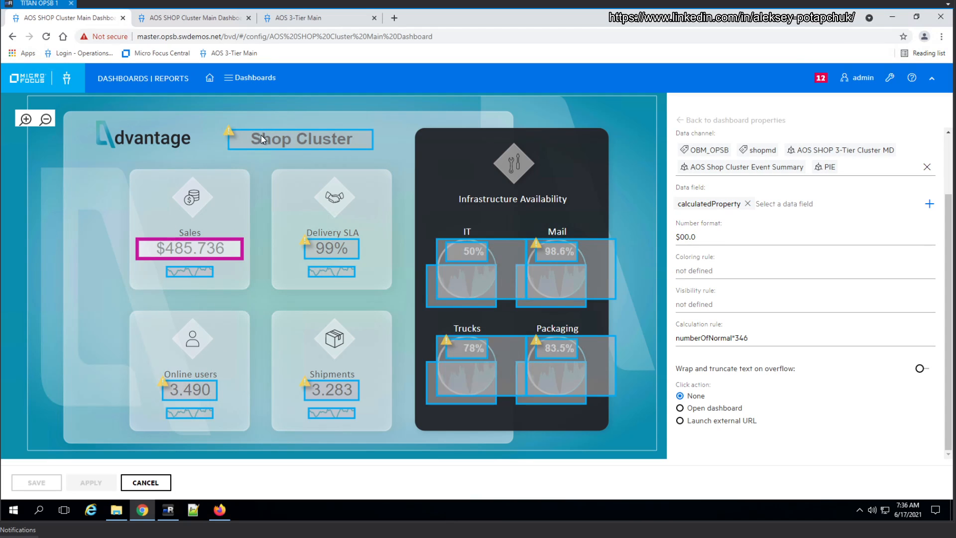
left_click(195, 22)
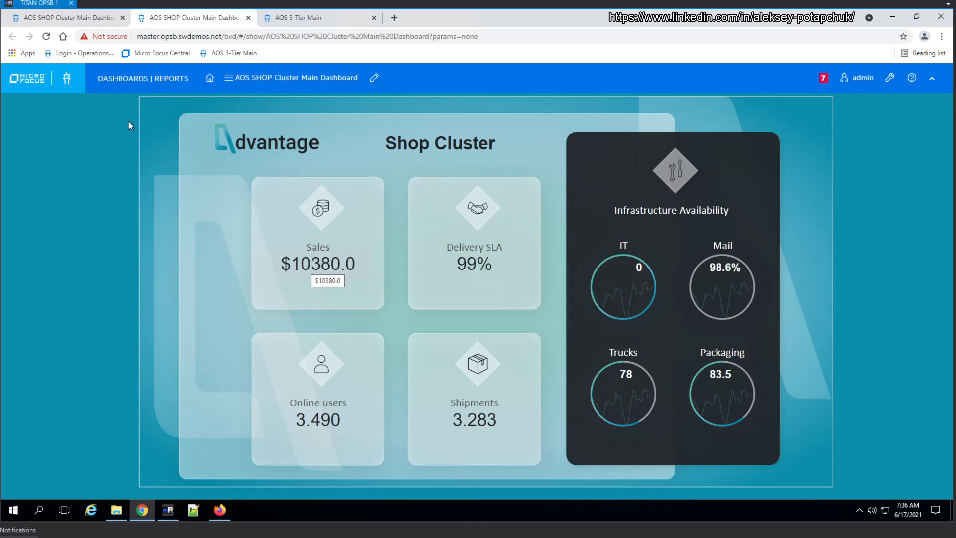
In the AOS SHOP Cluster dashboard editor, clear the data channel of the small line chart under Sales
left_click(57, 23)
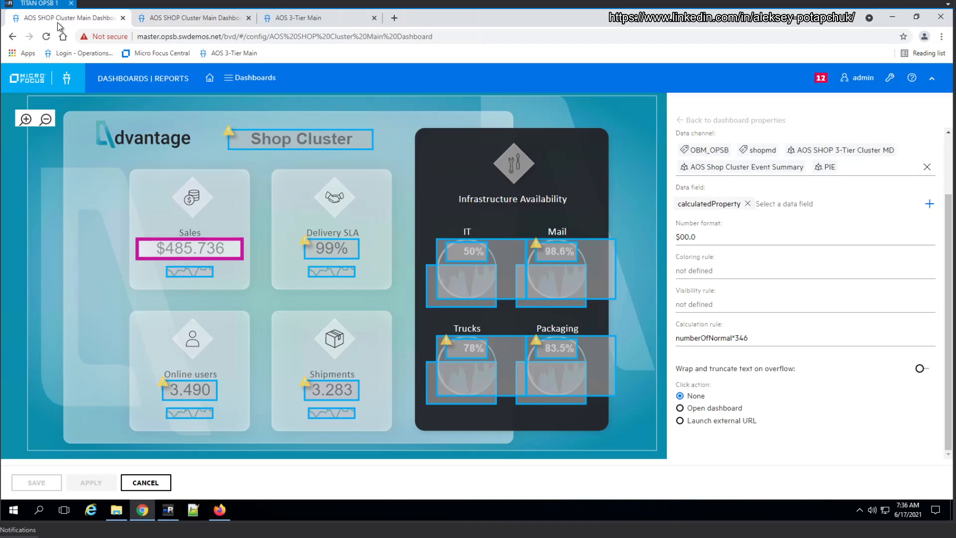
left_click(199, 272)
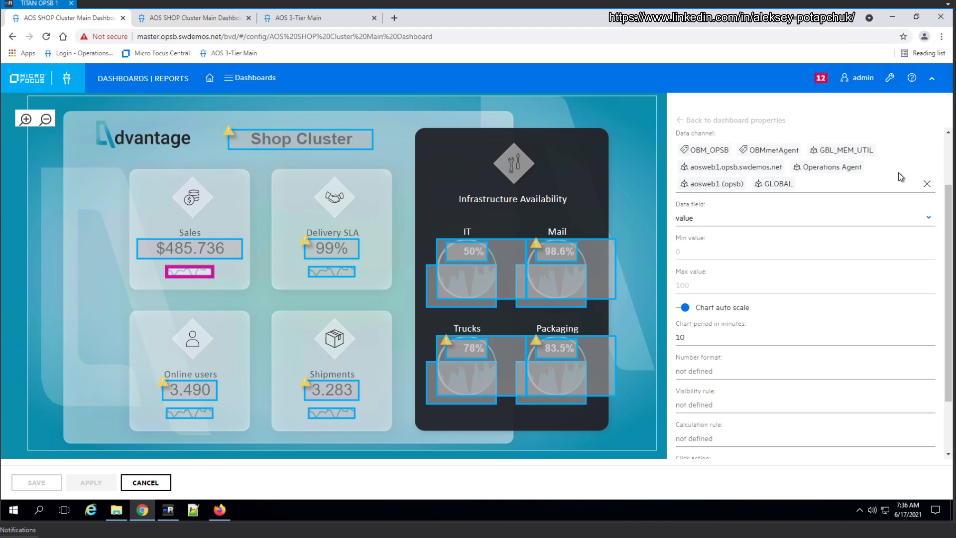
left_click(927, 183)
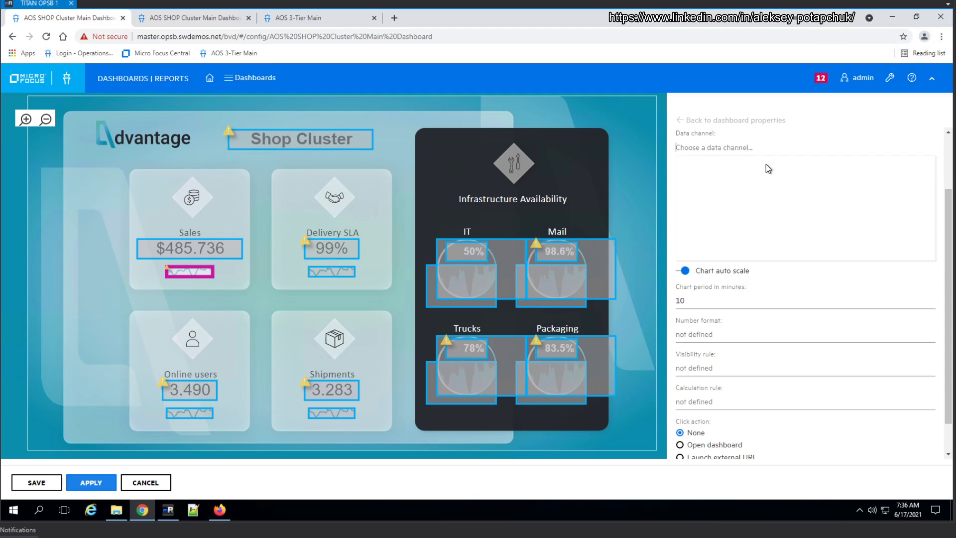
type("webmd")
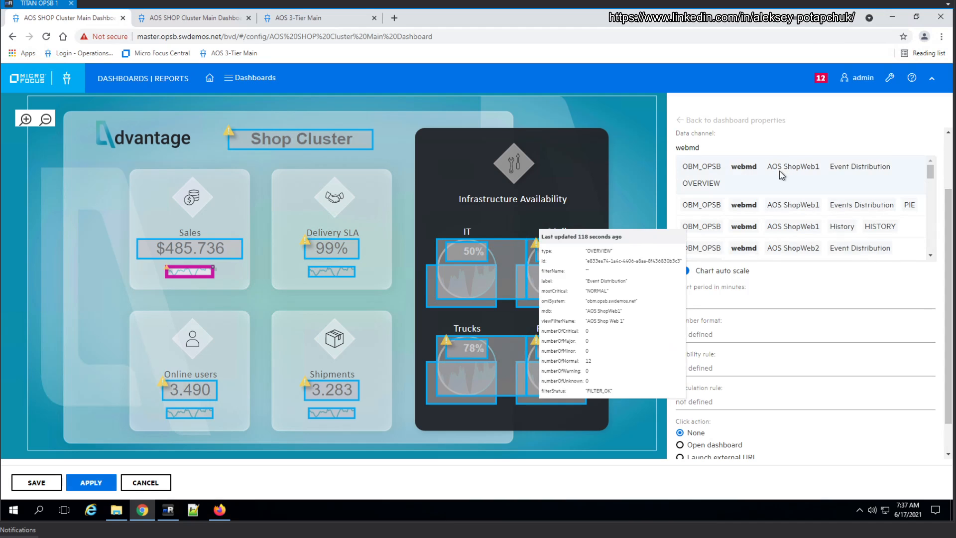
left_click(767, 168)
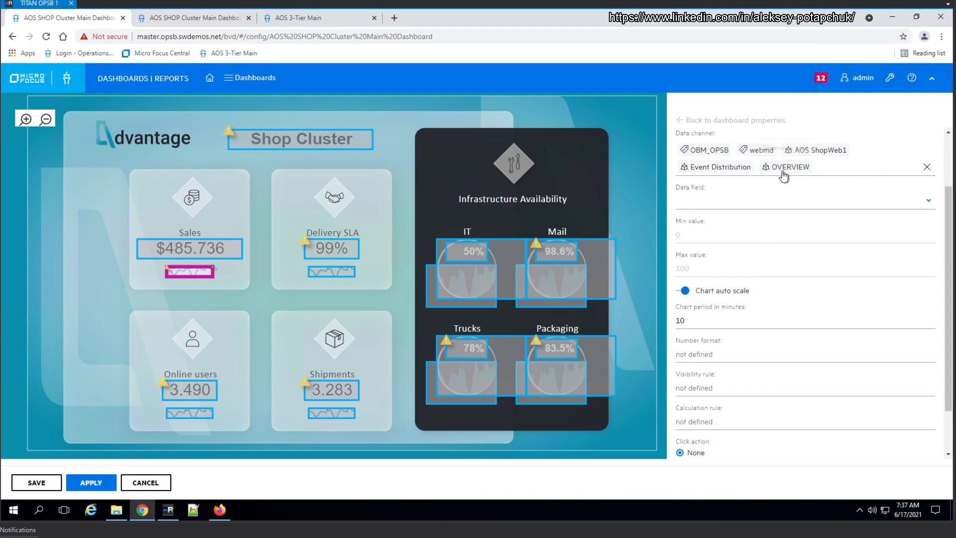
left_click(839, 201)
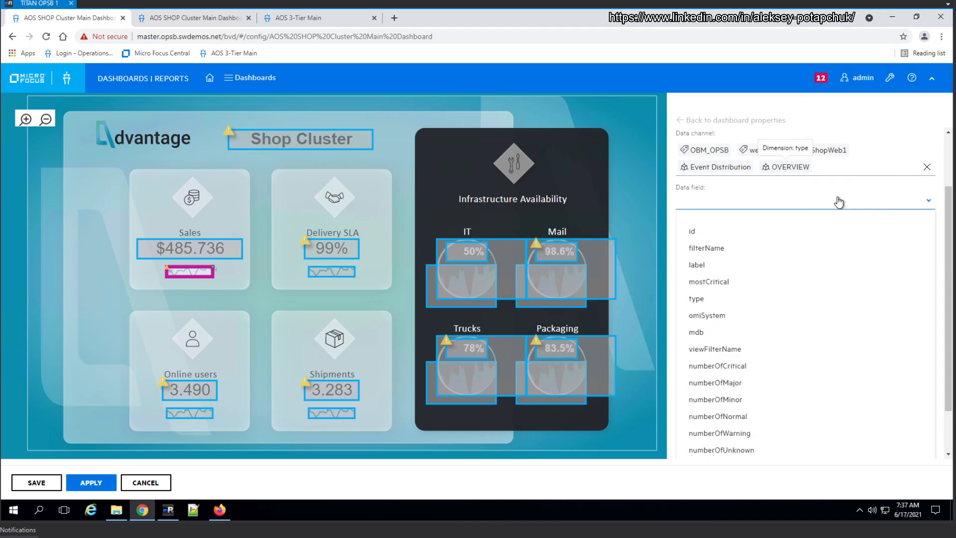
left_click(927, 169)
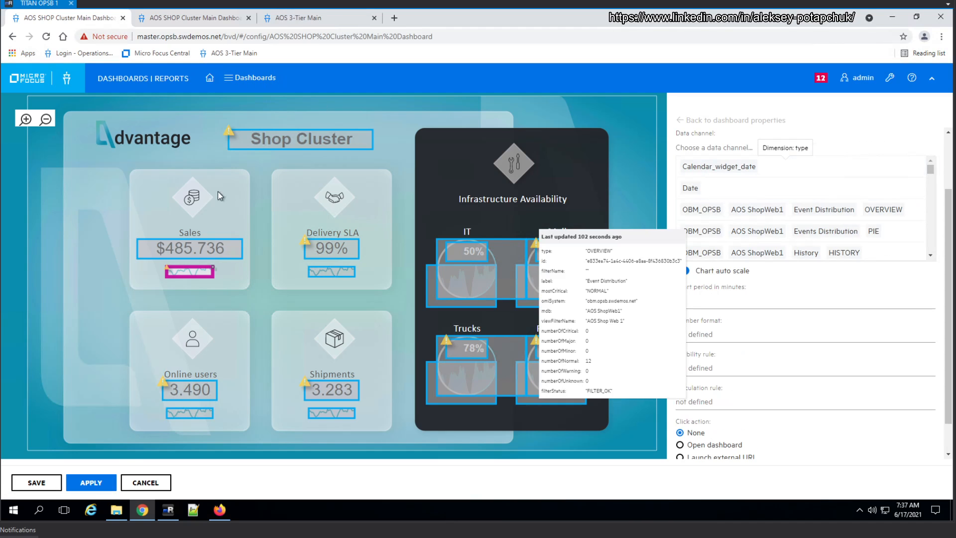
Switch to Firefox and look up the tag of the AOS SHOP Cluster all servers CPU and Memory metrics forwarding rule
left_click(216, 516)
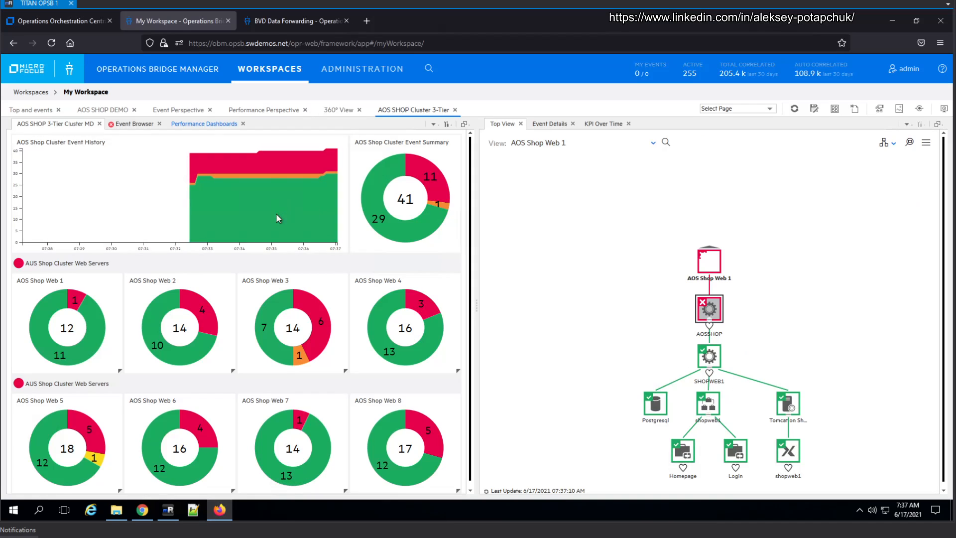
left_click(260, 25)
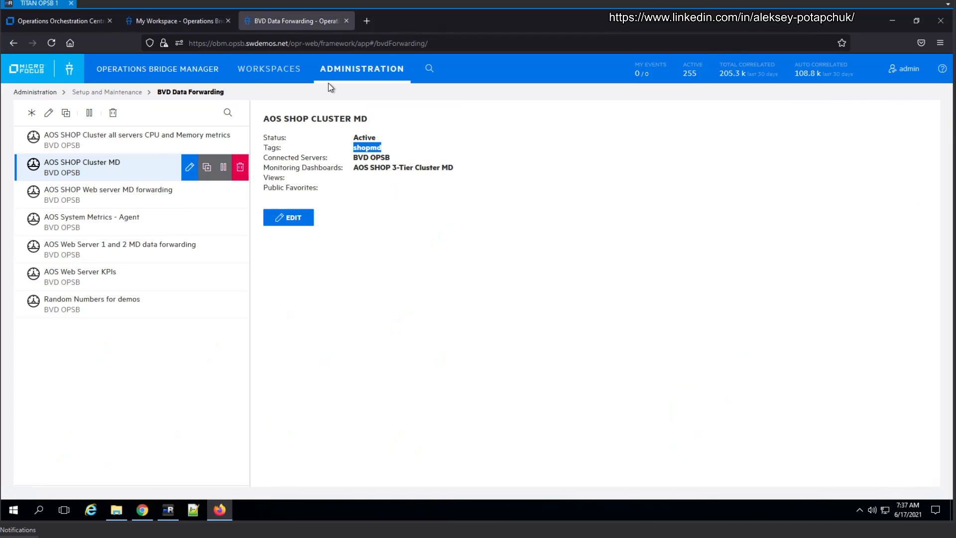
left_click(146, 141)
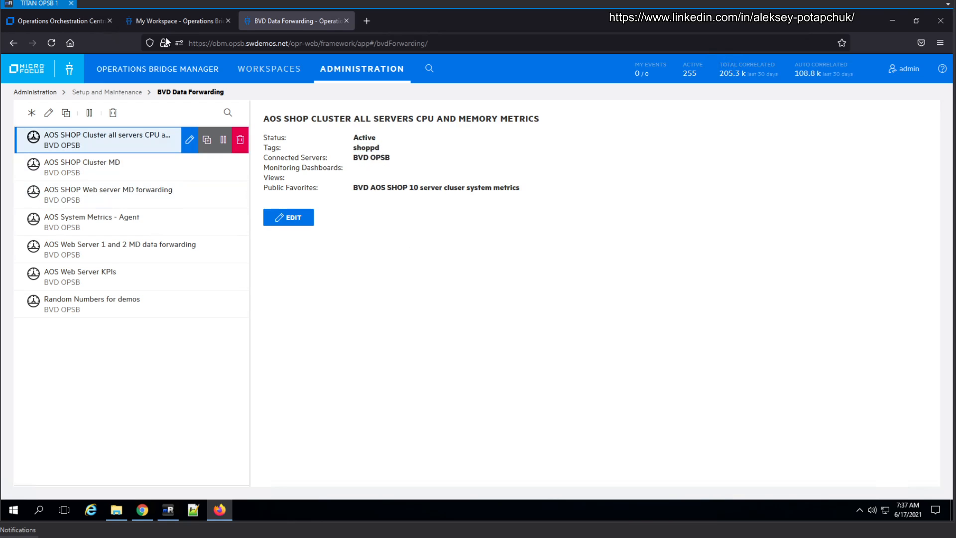
Back in Chrome, filter the Sales line chart's channels by shoppd and assign GBL_CPU_TOTAL_UTIL for aosdb.opsb.swdemos.net
left_click(141, 509)
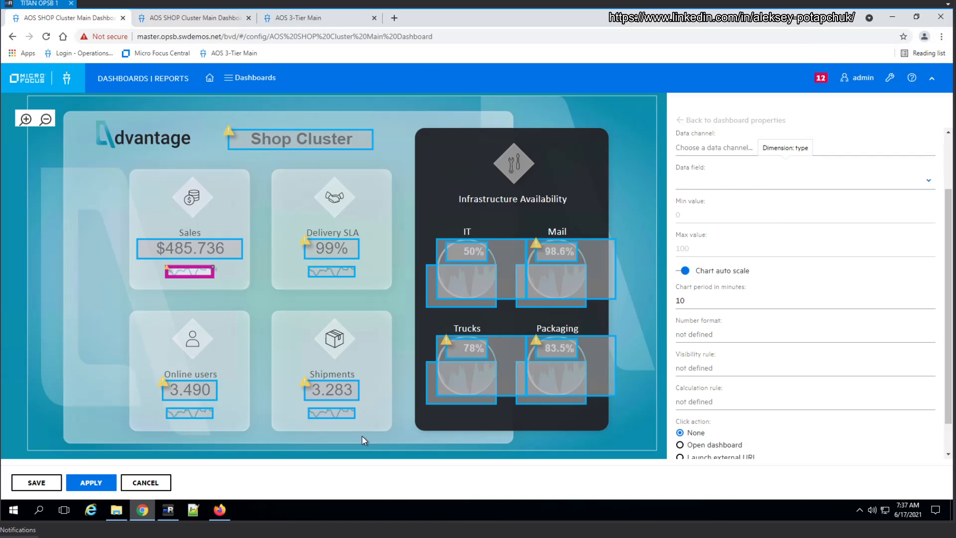
left_click(726, 149)
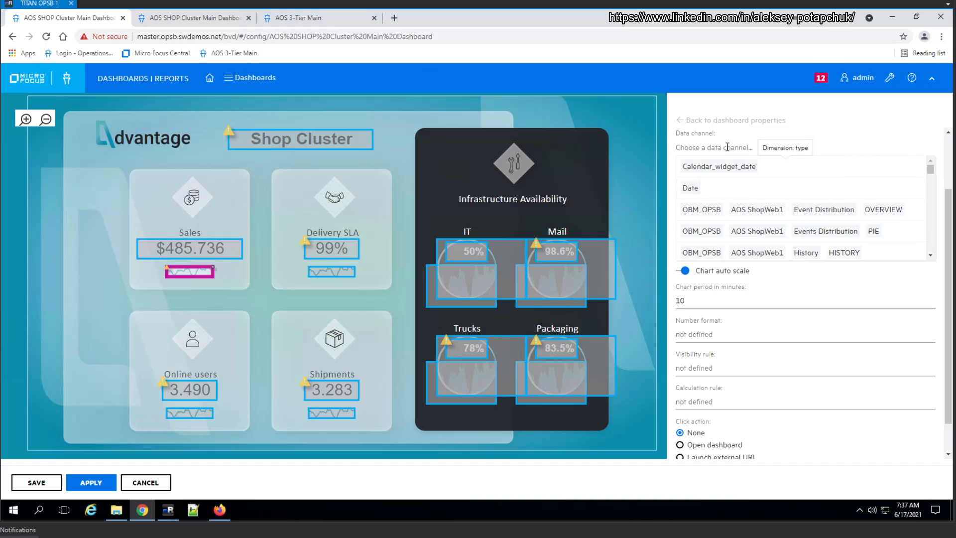
type("shoppd")
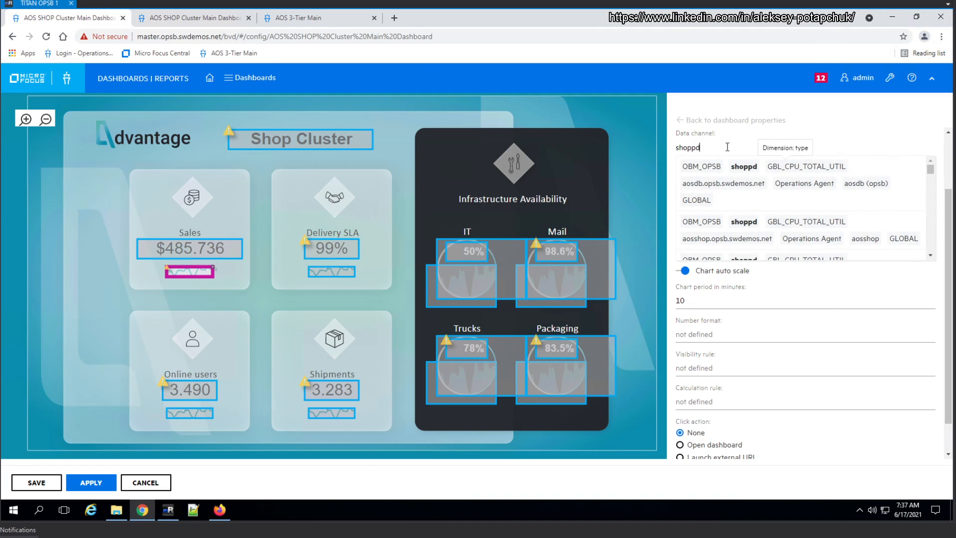
mouse_move(819, 172)
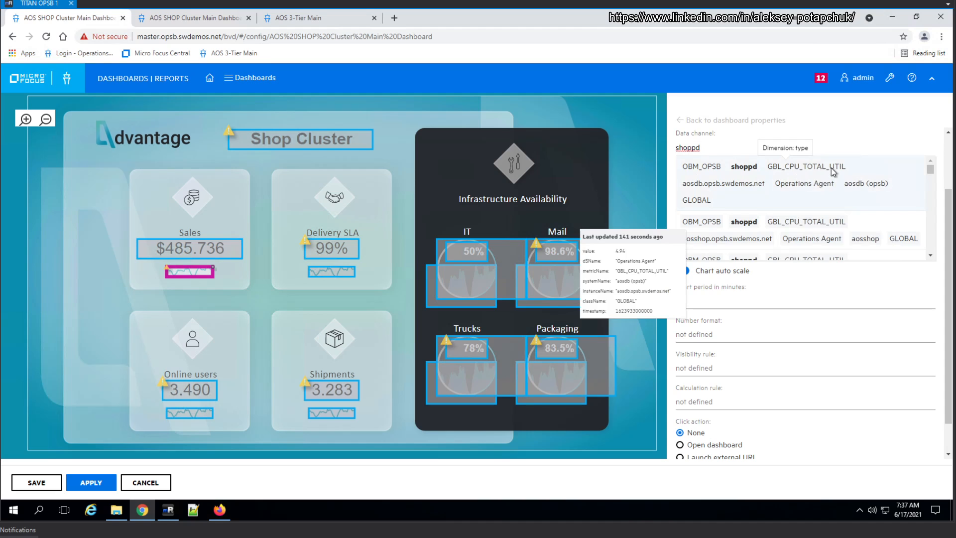
left_click(834, 171)
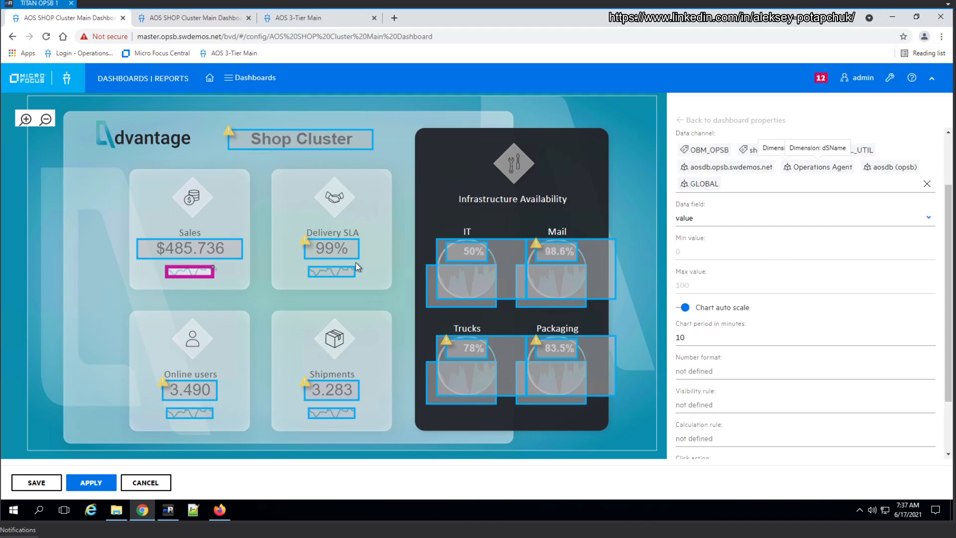
Replace the Online users line chart's data channel with the shoppd channel GBL_CPU_TOTAL_UTIL for aosshop.opsb.swdemos.net
left_click(204, 414)
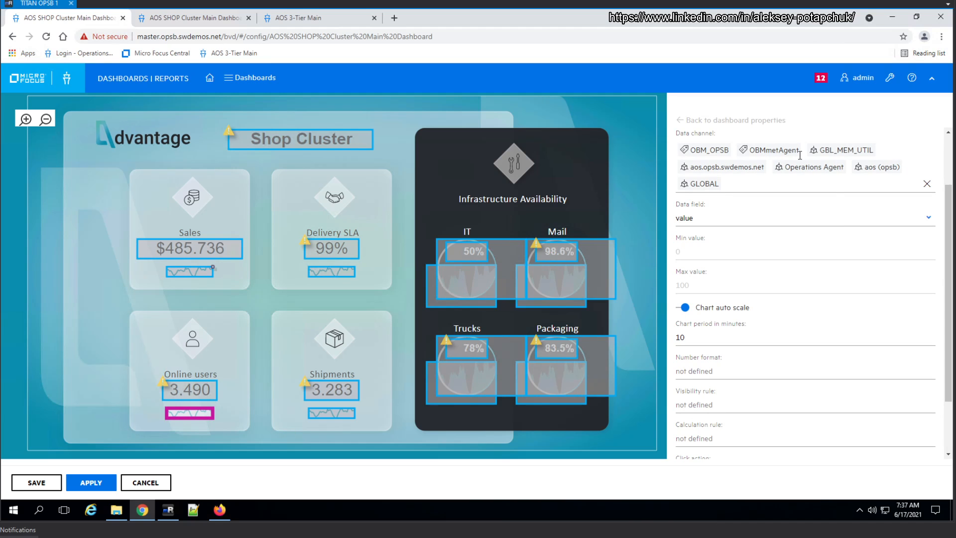
left_click(927, 184)
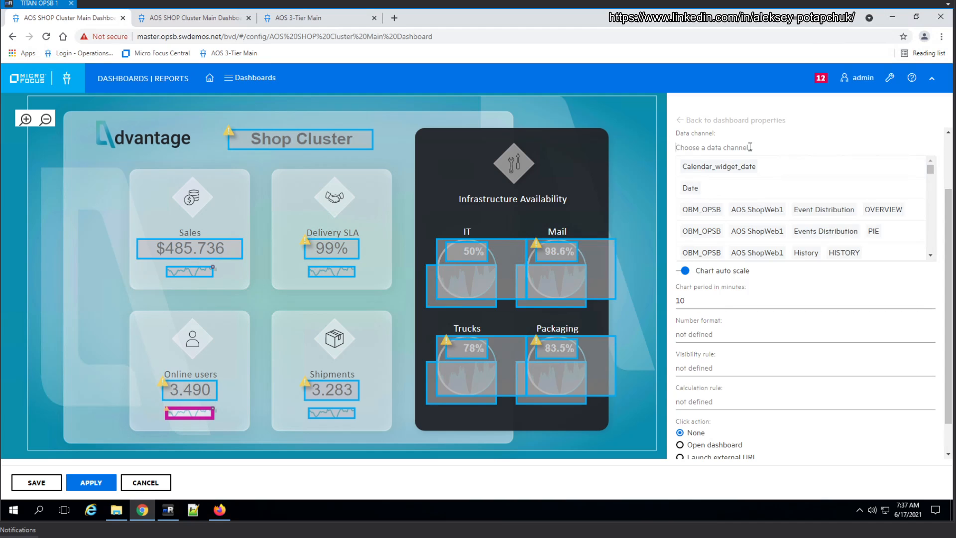
type("shoppd")
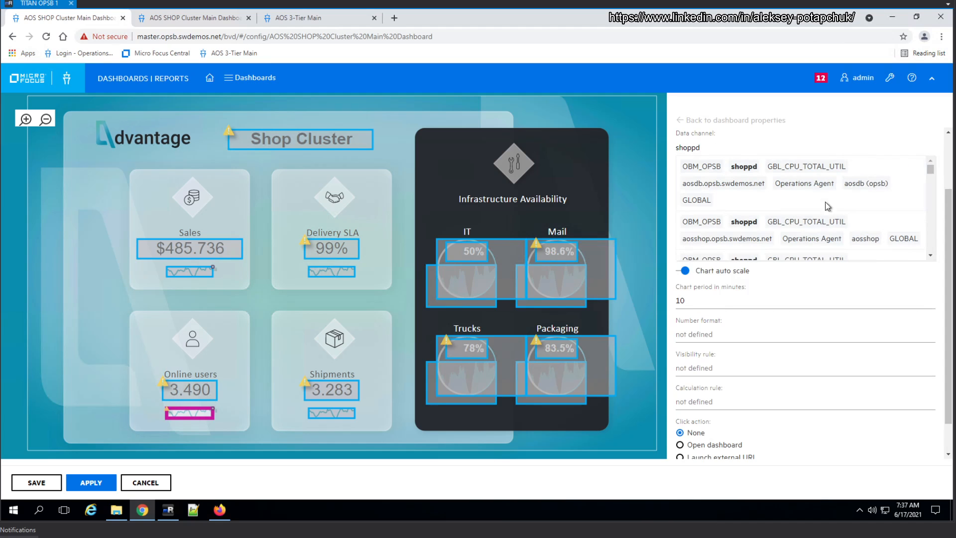
left_click(837, 231)
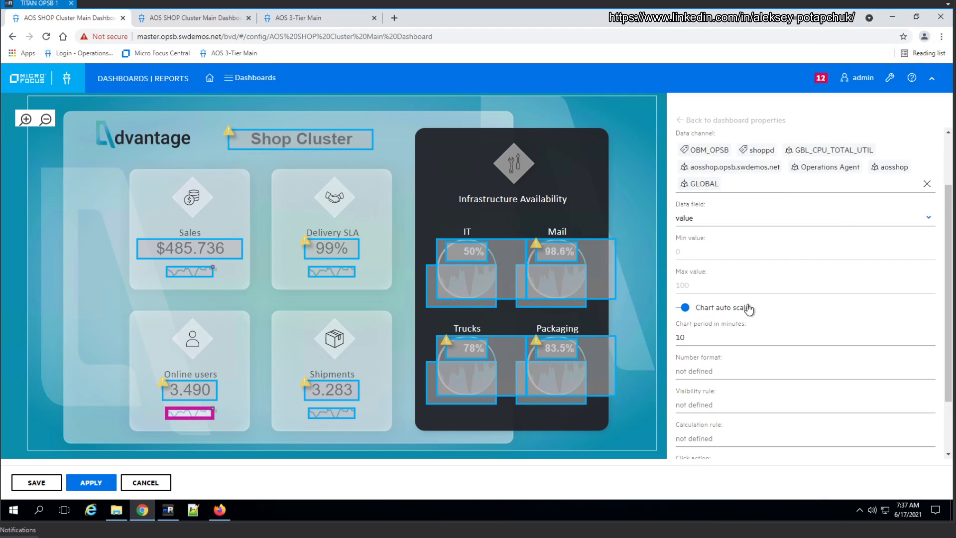
Replace the Delivery SLA line chart's data channel with the shoppd channel GBL_CPU_TOTAL_UTIL for shopweb2.opsb.swdemos.net
left_click(327, 272)
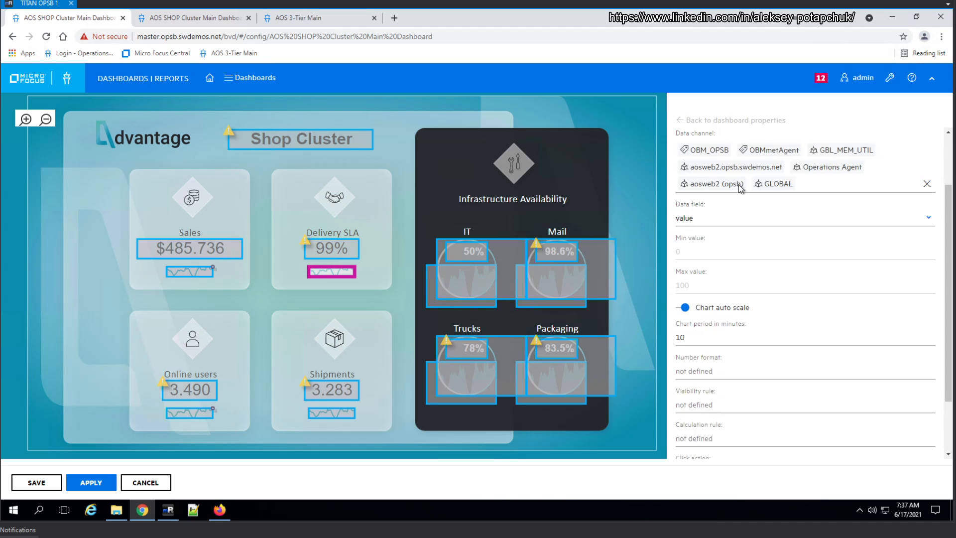
left_click(926, 185)
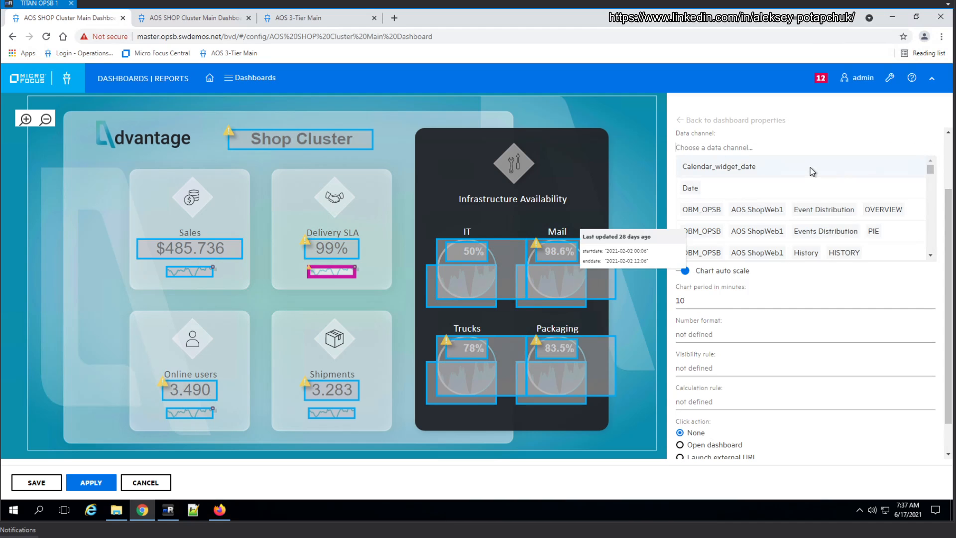
type("shop")
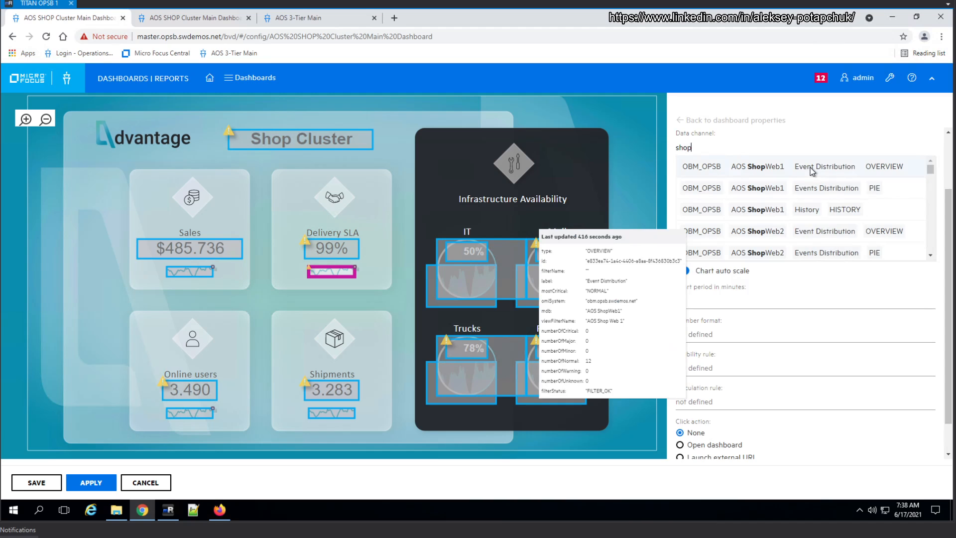
type("pd")
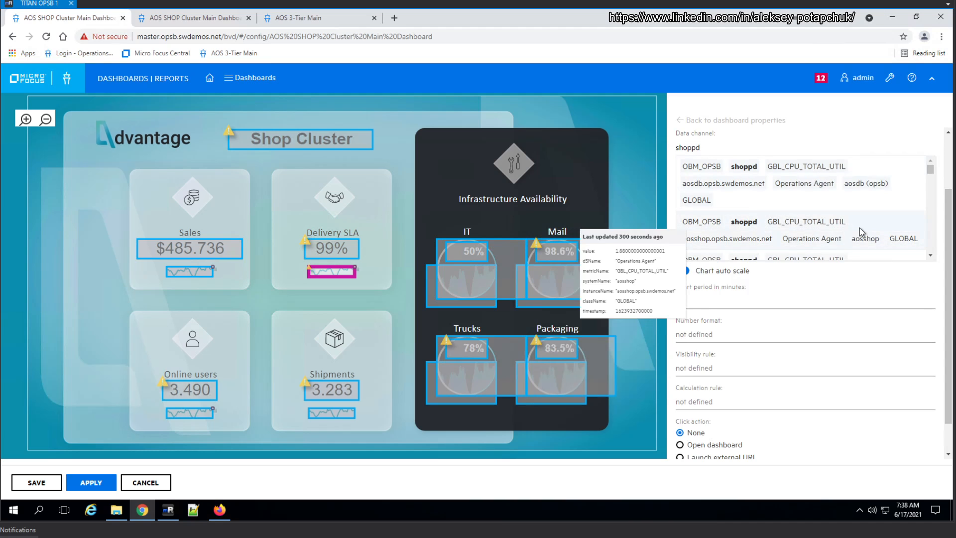
scroll(860, 229, "down", 2)
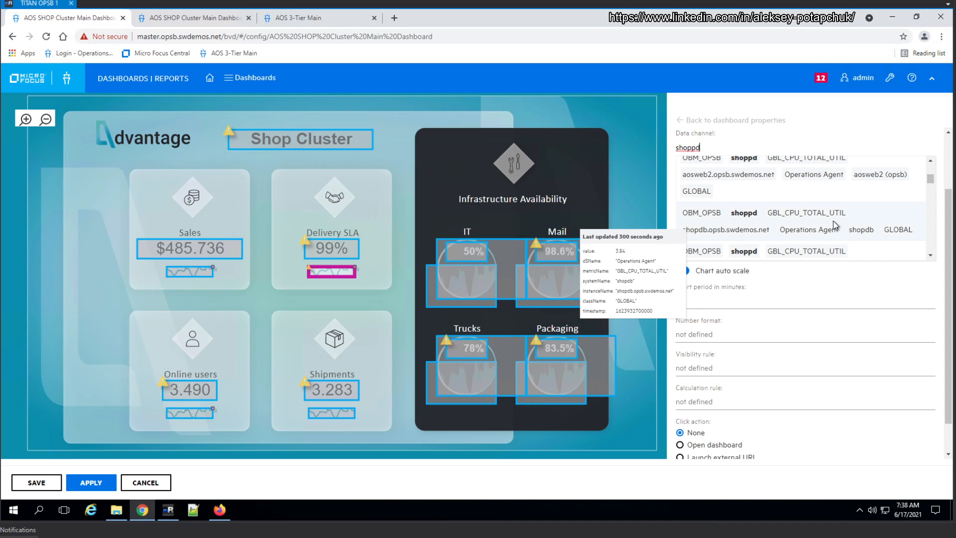
scroll(832, 223, "down", 2)
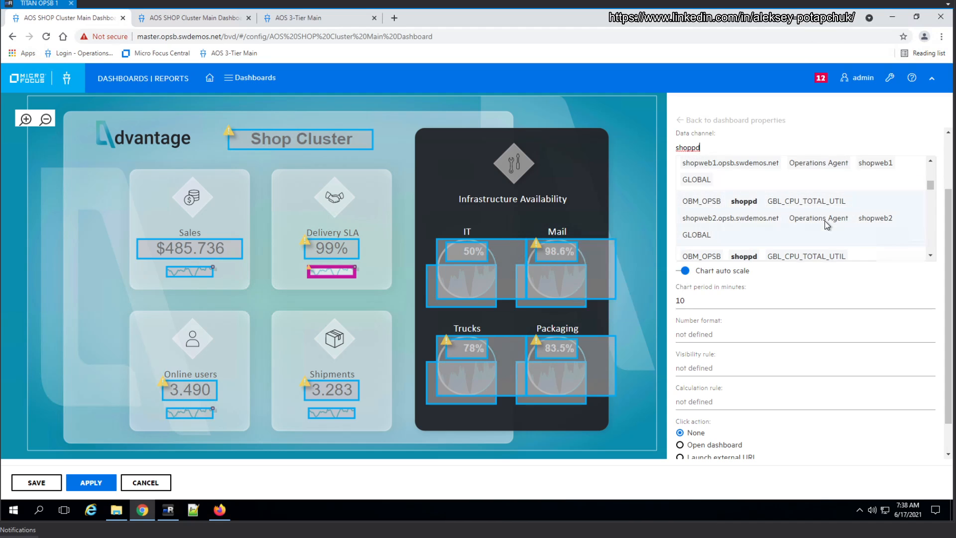
left_click(824, 220)
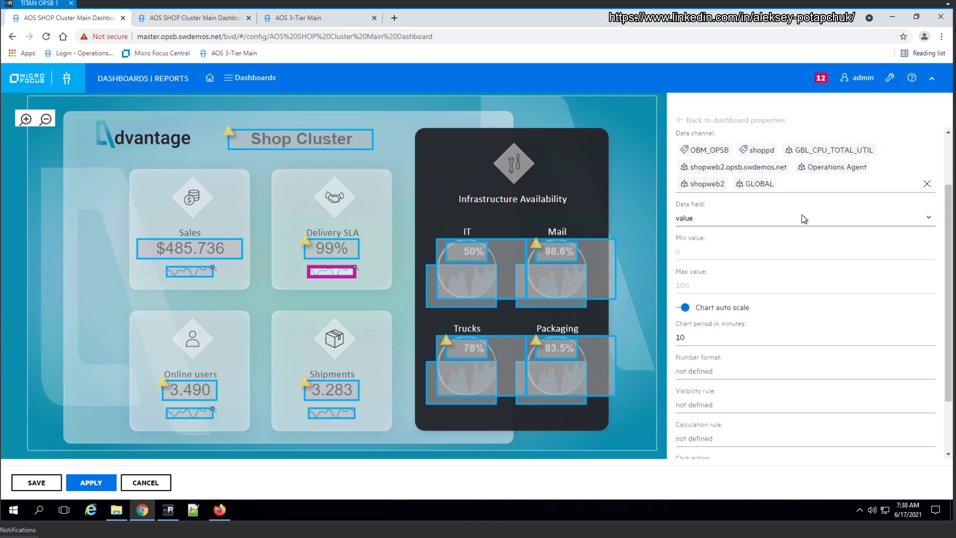
Replace the Shipments line chart's data channel with the shoppd channel GBL_CPU_TOTAL_UTIL for shopweb4.opsb.swdemos.net
left_click(338, 415)
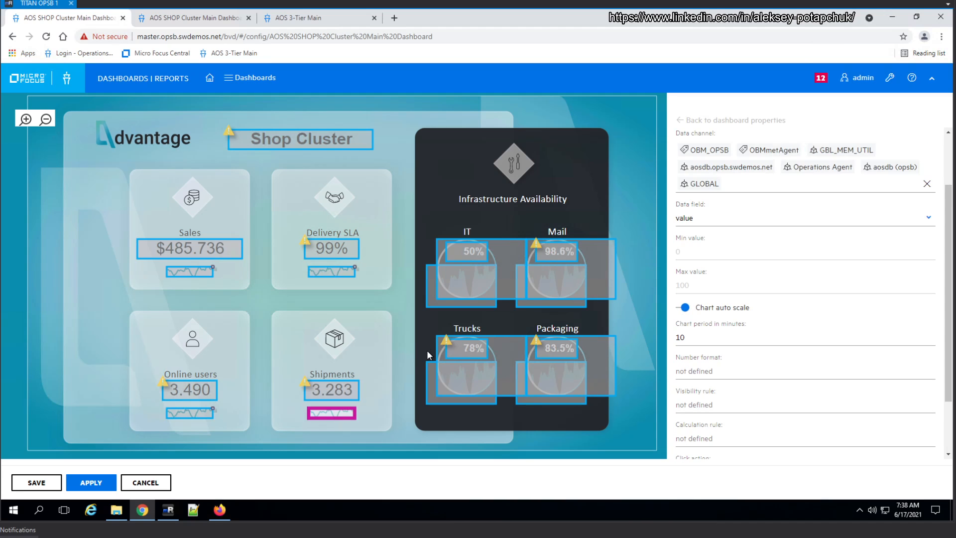
left_click(927, 183)
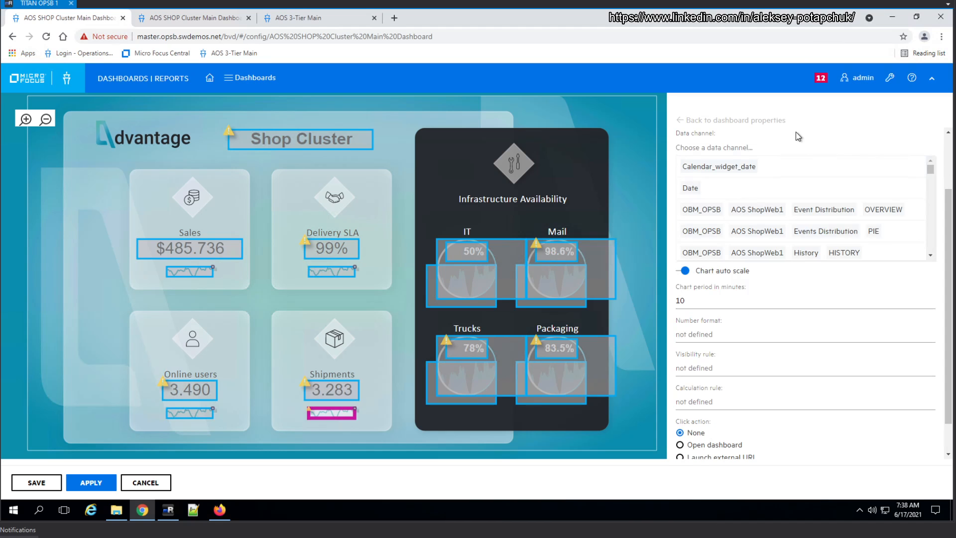
type("shoppd")
scroll(809, 227, "down", 5)
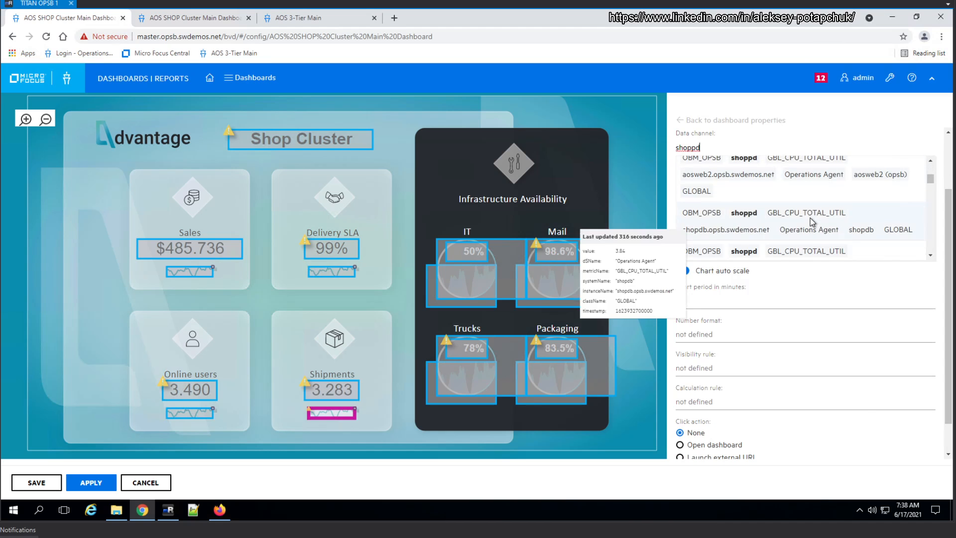
left_click(806, 224)
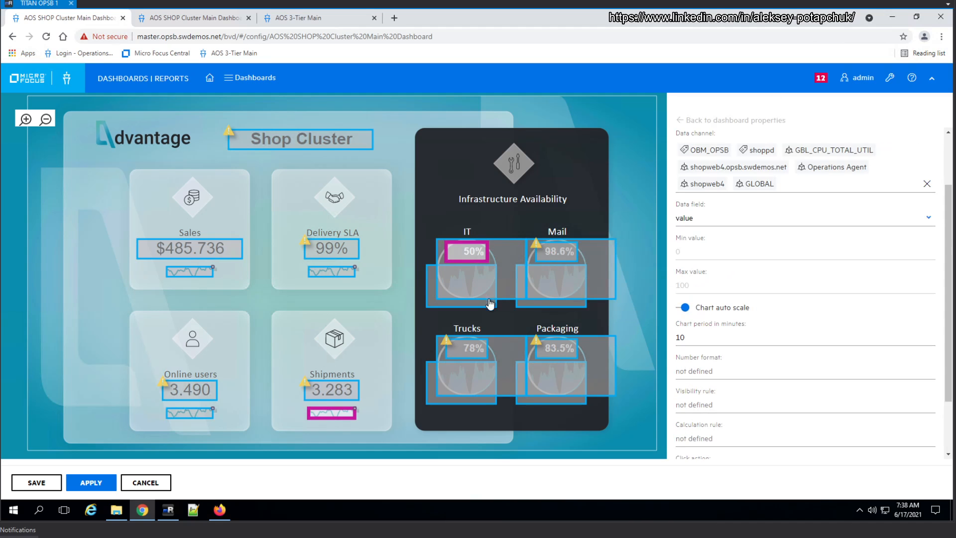
Clear the data channel of the chart overlapping the IT donut under Infrastructure Availability
left_click(471, 305)
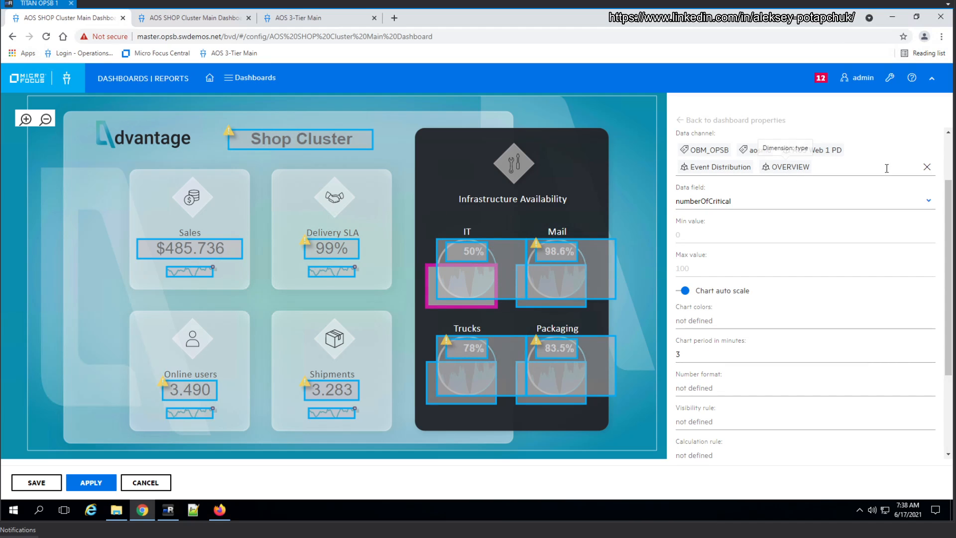
left_click(928, 170)
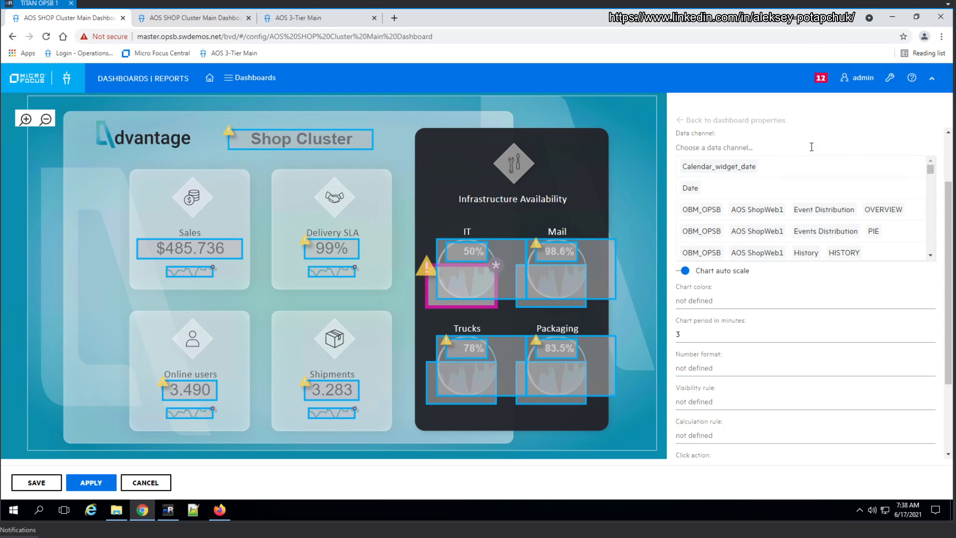
type("s")
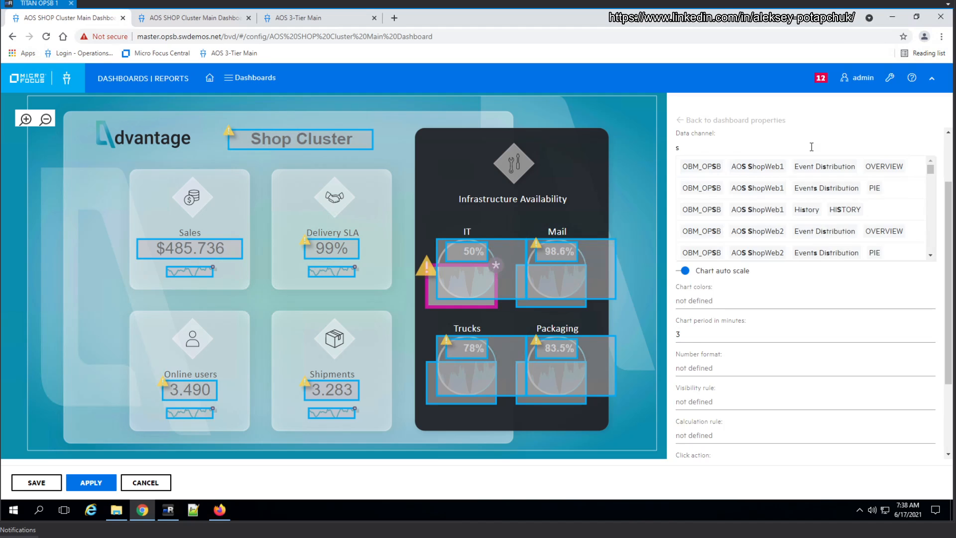
key("BackSpace")
type("we")
key("BackSpace")
key("BackSpace")
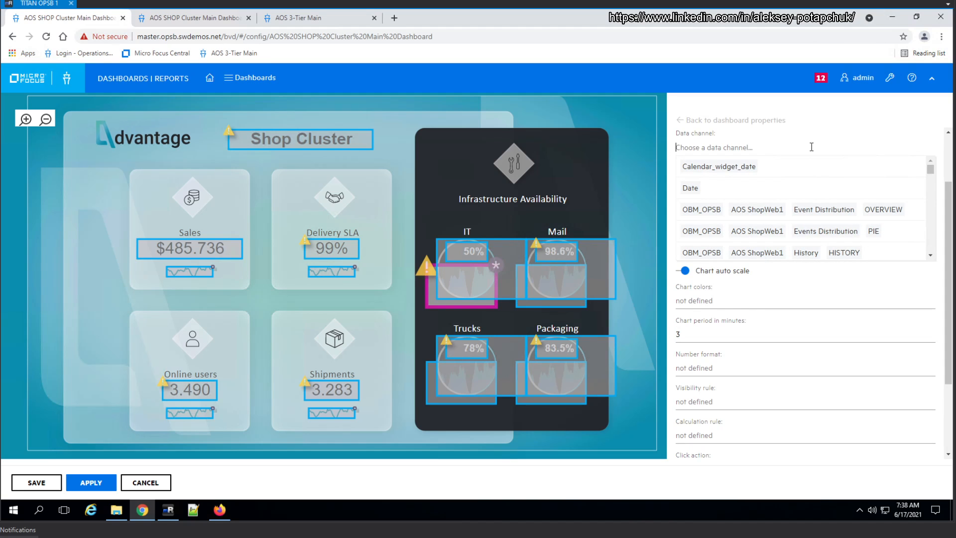
Assign the shopmd channel AOS Shop Cluster Event Summary PIE to the selected IT chart, with numberOfCritical as its data field
type("shoppd")
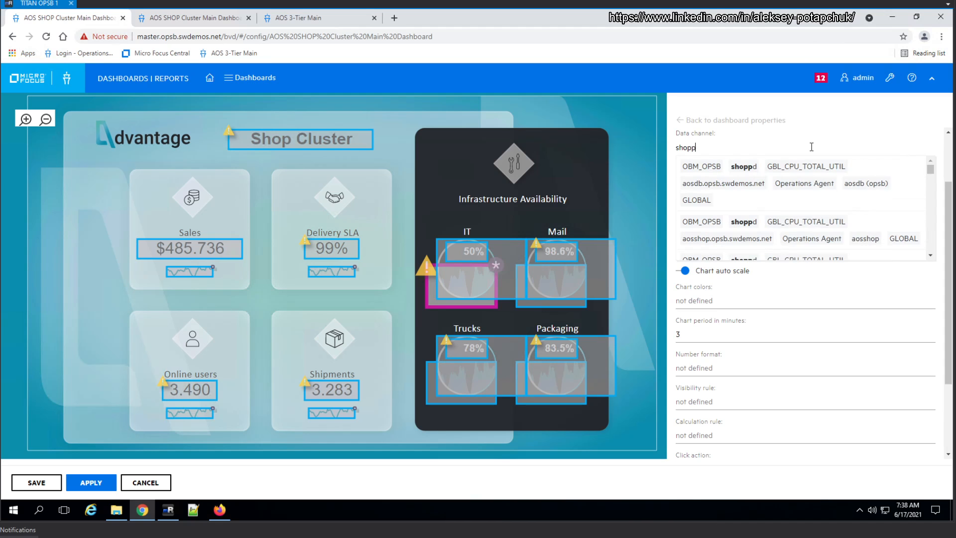
key("BackSpace")
key("BackSpace")
type("md")
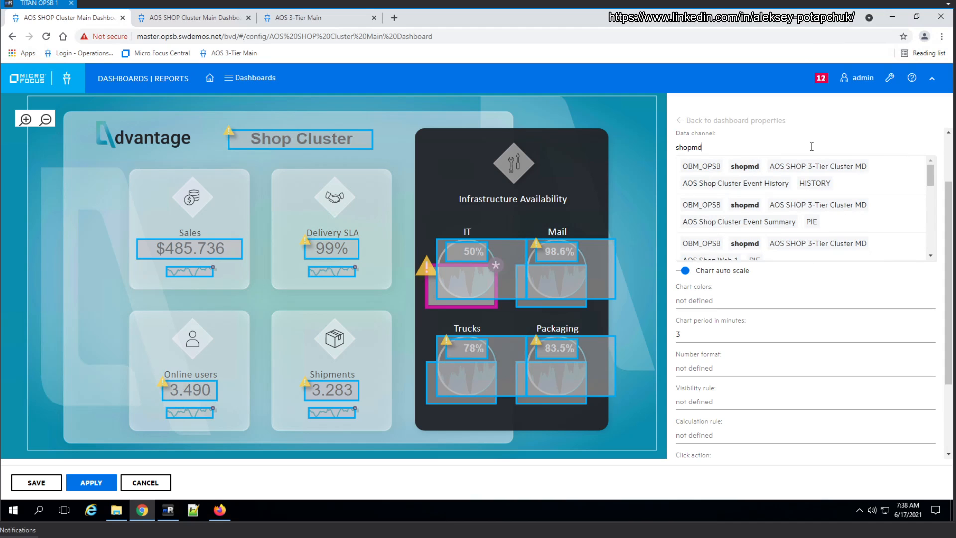
left_click(811, 222)
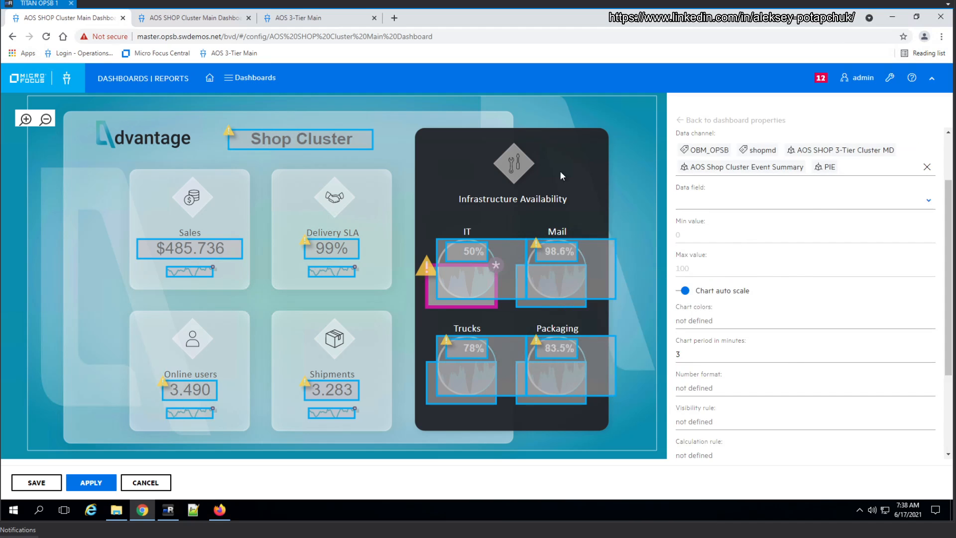
left_click(737, 209)
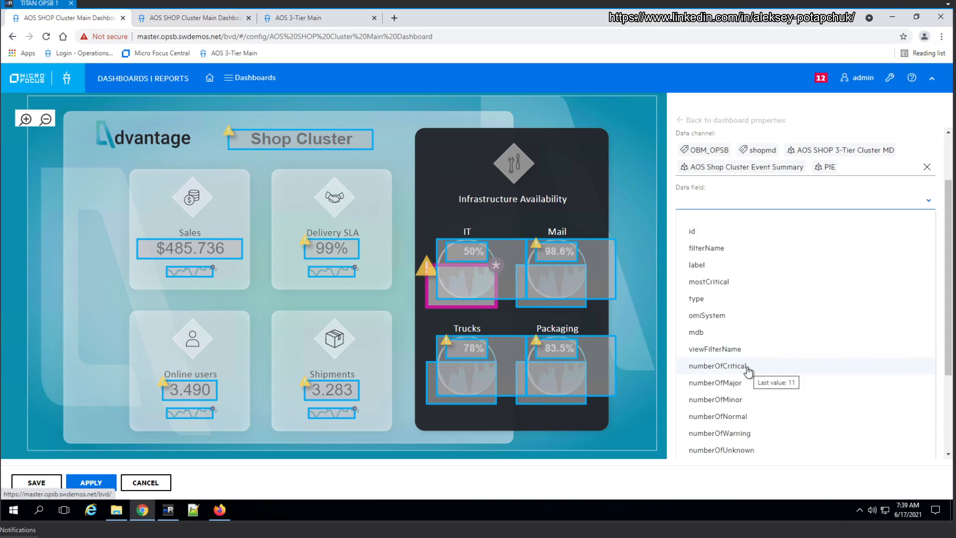
left_click(747, 366)
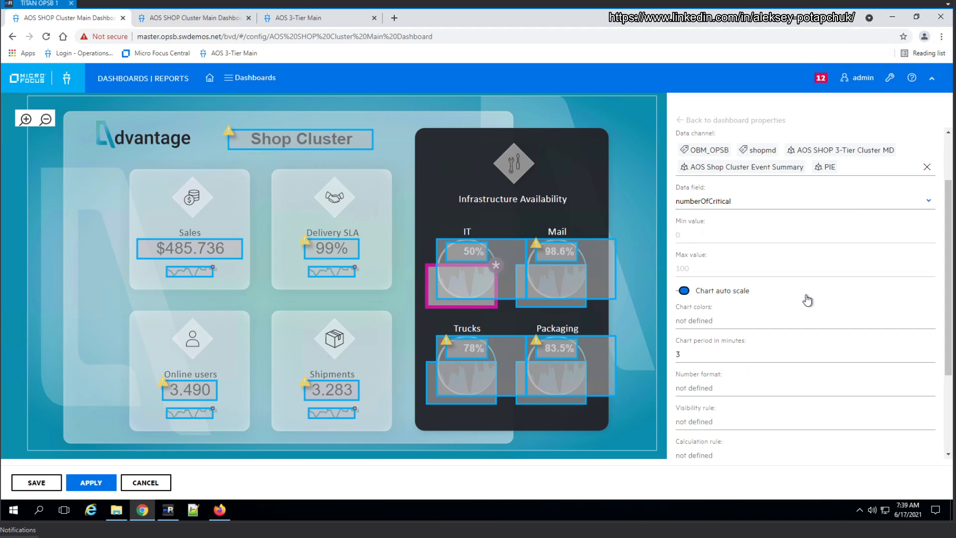
Replace the IT percentage value's data channel with shopmd AOS Shop Cluster Event Summary PIE and set its data field to numberOfCritical
left_click(469, 250)
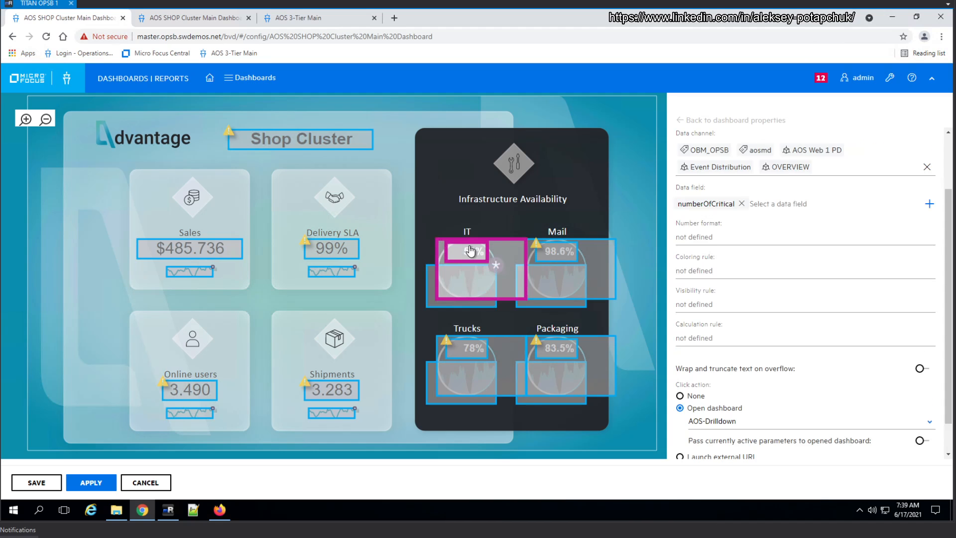
left_click(926, 168)
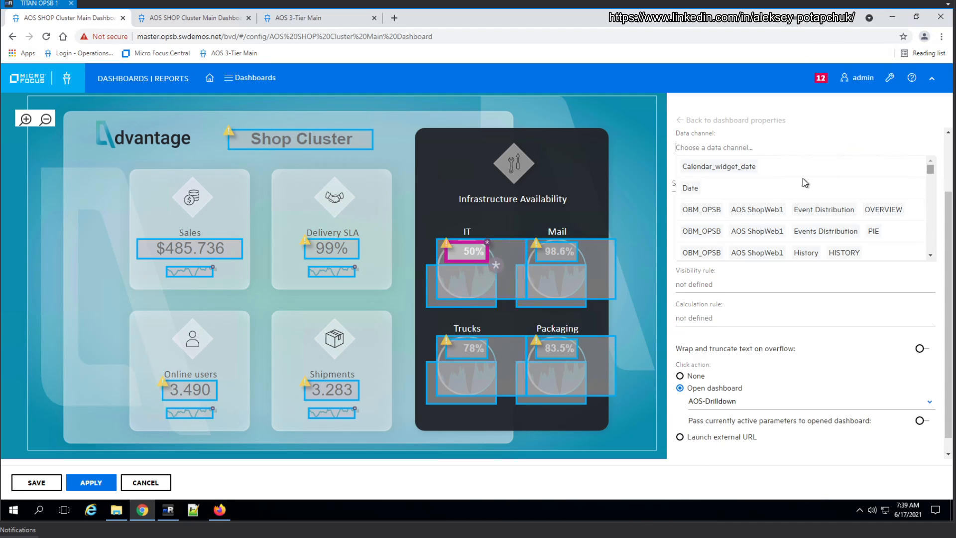
type("shoppd")
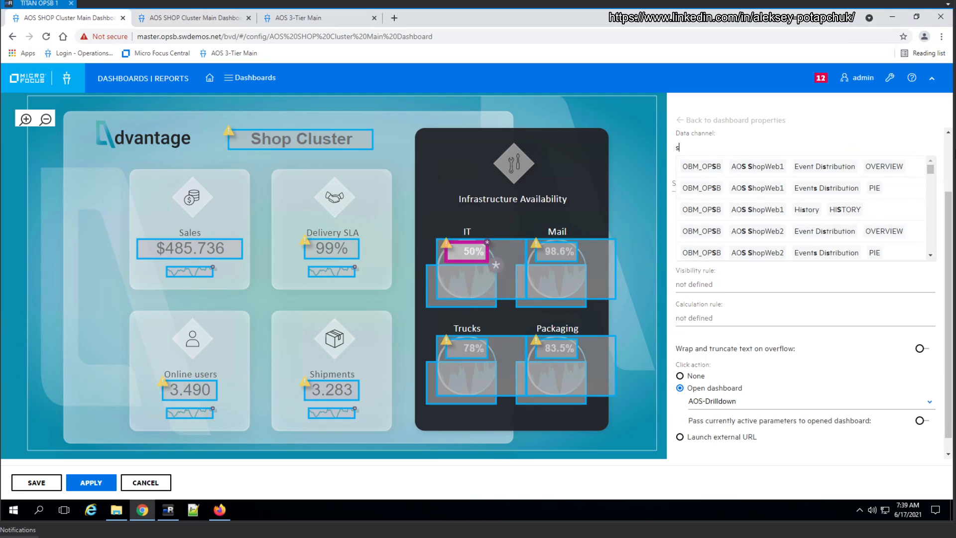
key("BackSpace")
key("BackSpace")
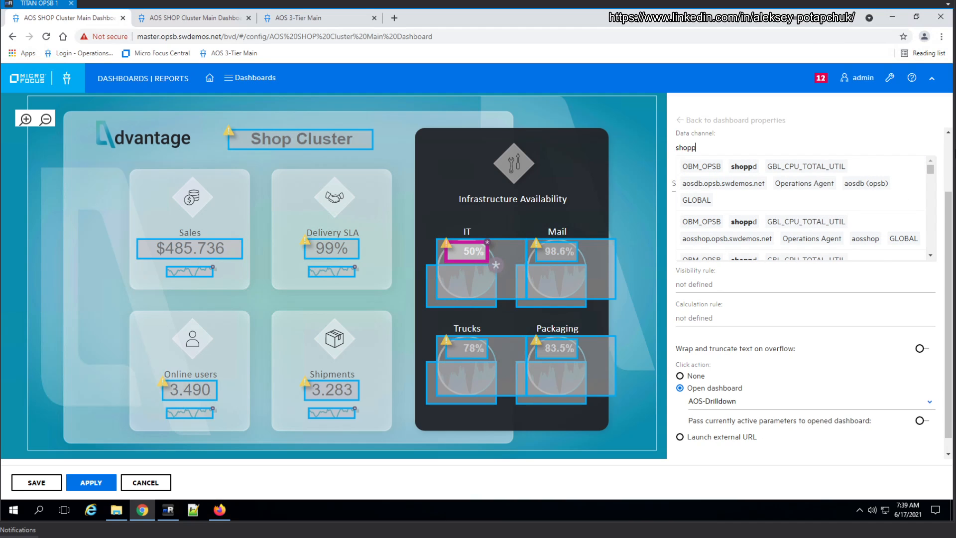
type("md")
left_click(854, 211)
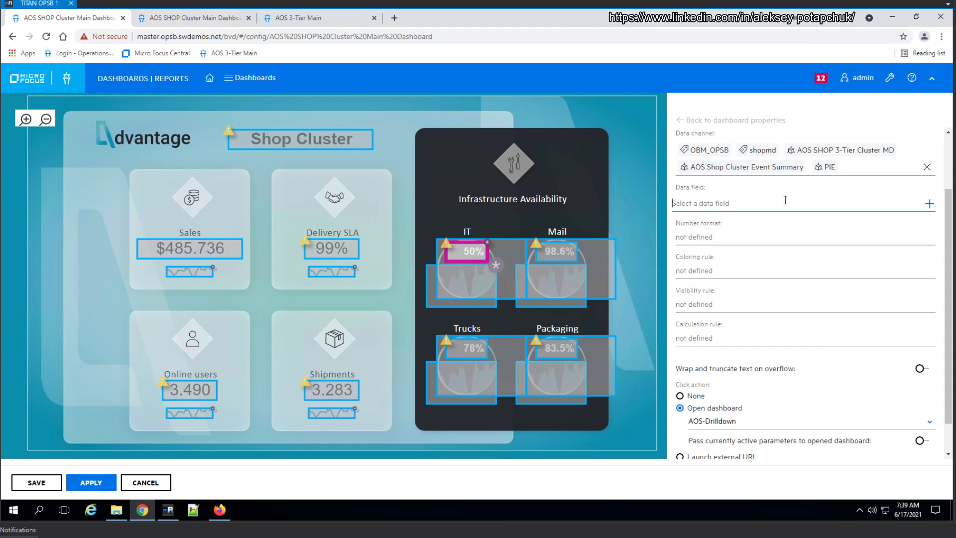
left_click(785, 200)
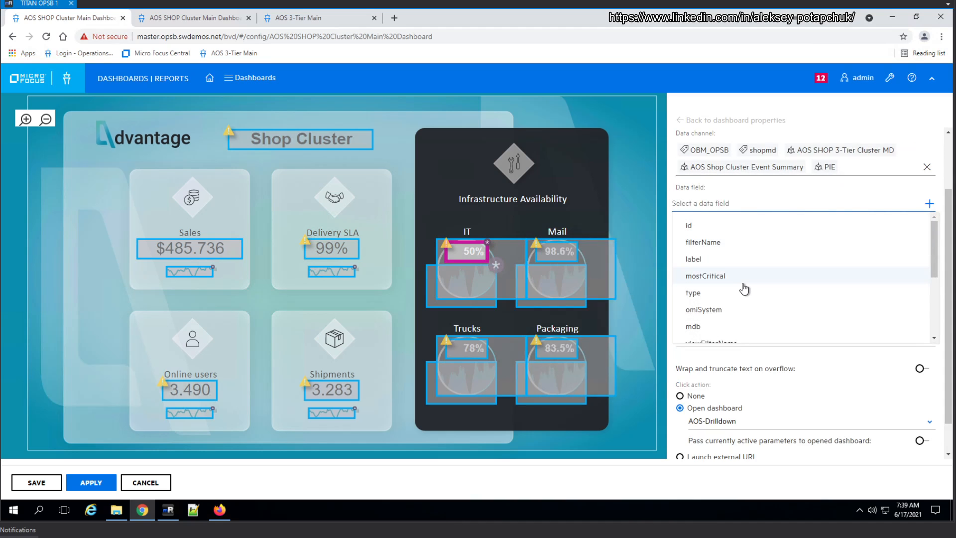
scroll(749, 288, "down", 2)
left_click(742, 258)
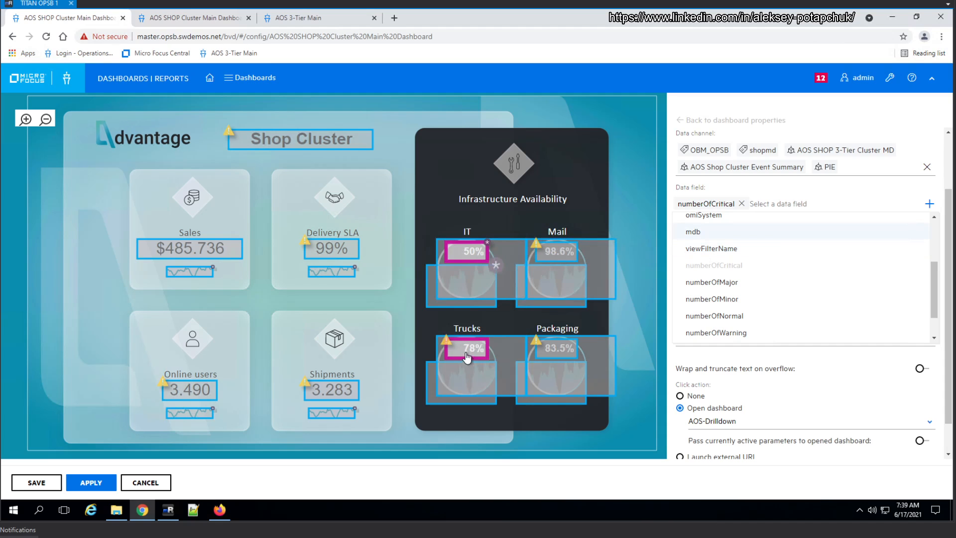
Examine the IT and Mail chart widgets' properties and compare them with the Infrastructure Availability indicators on the live dashboard
left_click(428, 303)
left_click(456, 254)
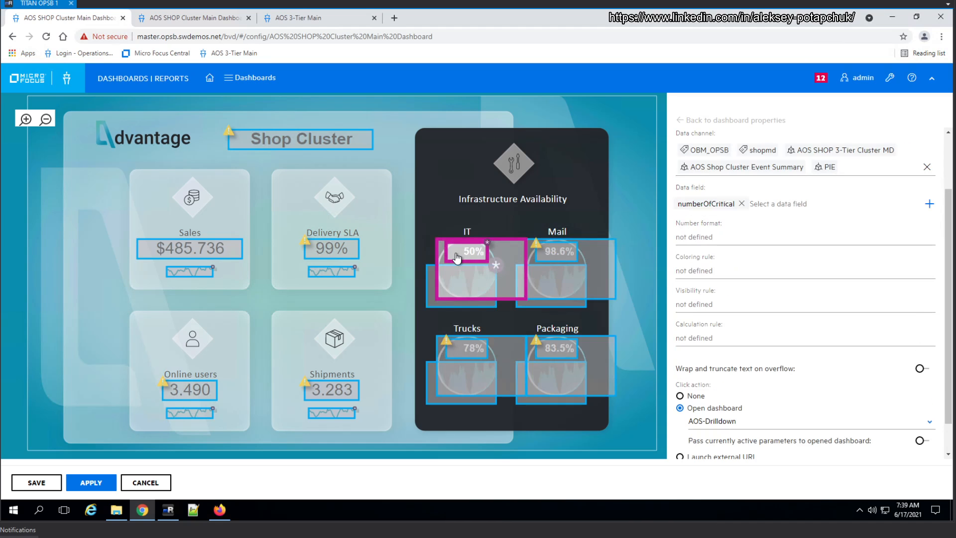
left_click(434, 305)
scroll(796, 408, "down", 3)
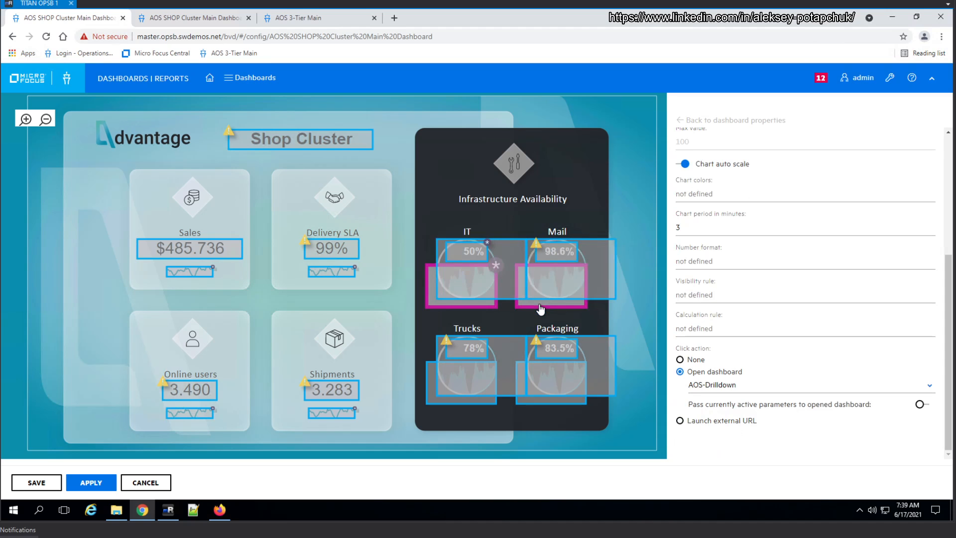
left_click(572, 296)
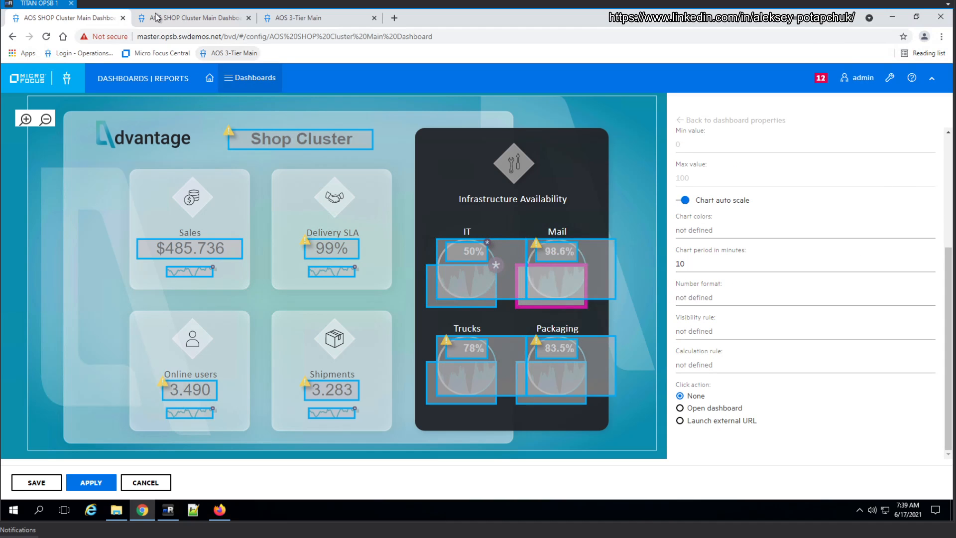
key("ctrl+Tab")
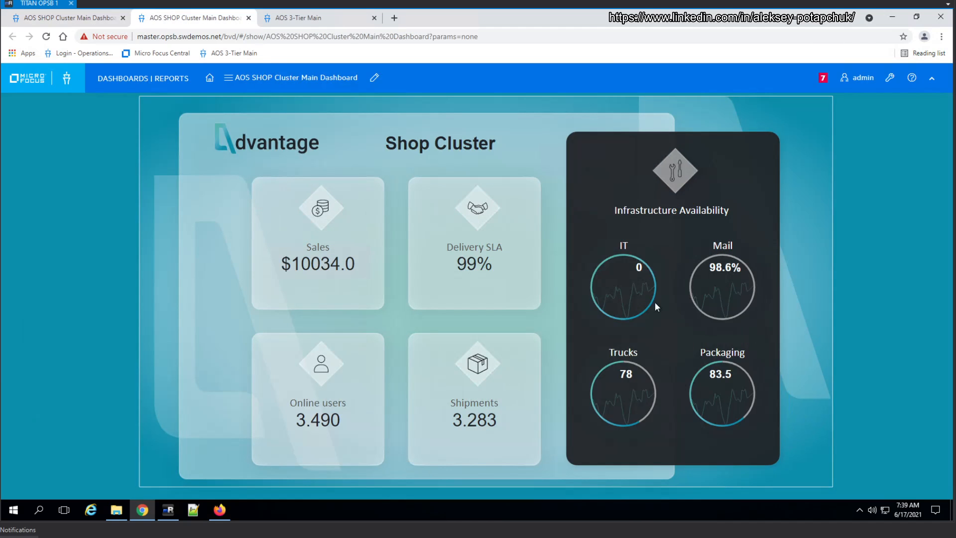
left_click(75, 18)
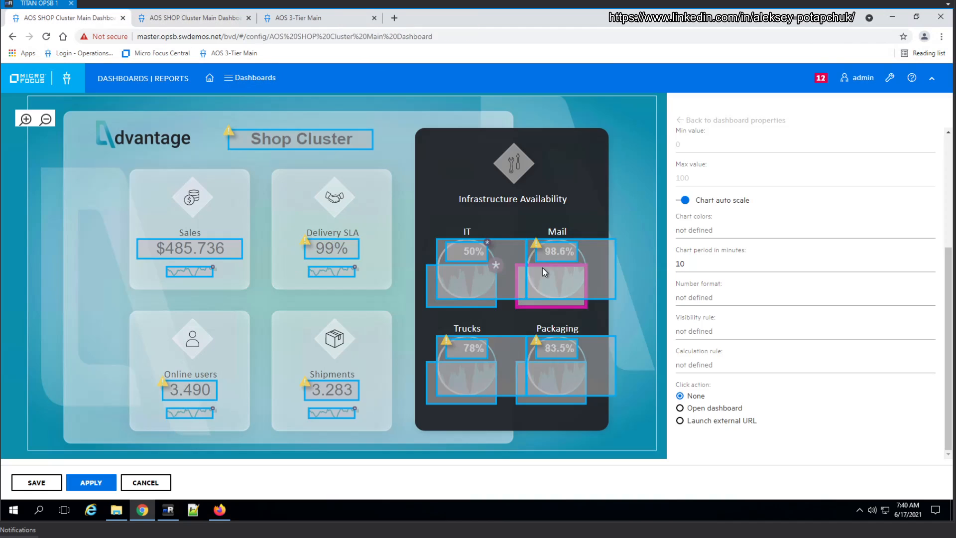
Replace the IT donut chart's data channel with shopmd AOS Shop Cluster Event Summary PIE and set its data field to numberOfCritical
left_click(518, 306)
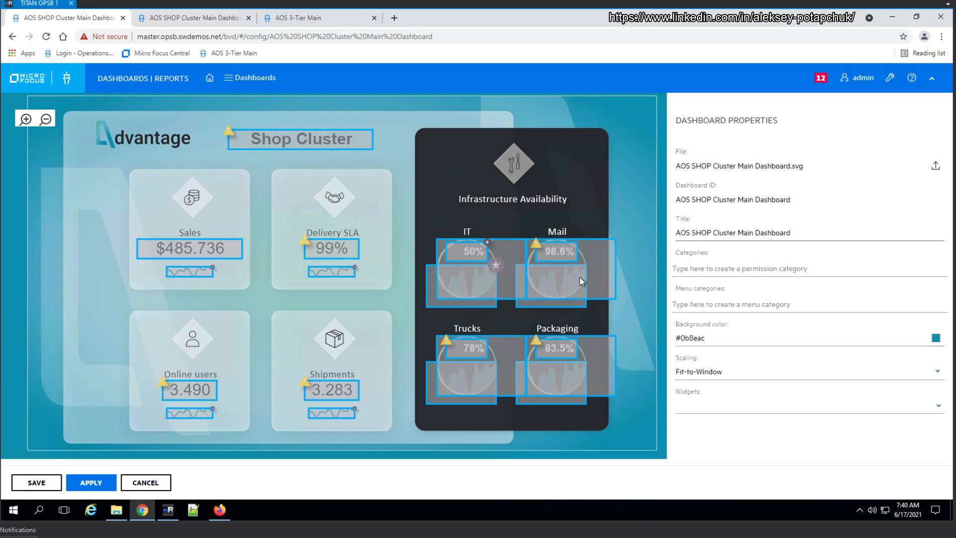
left_click(556, 283)
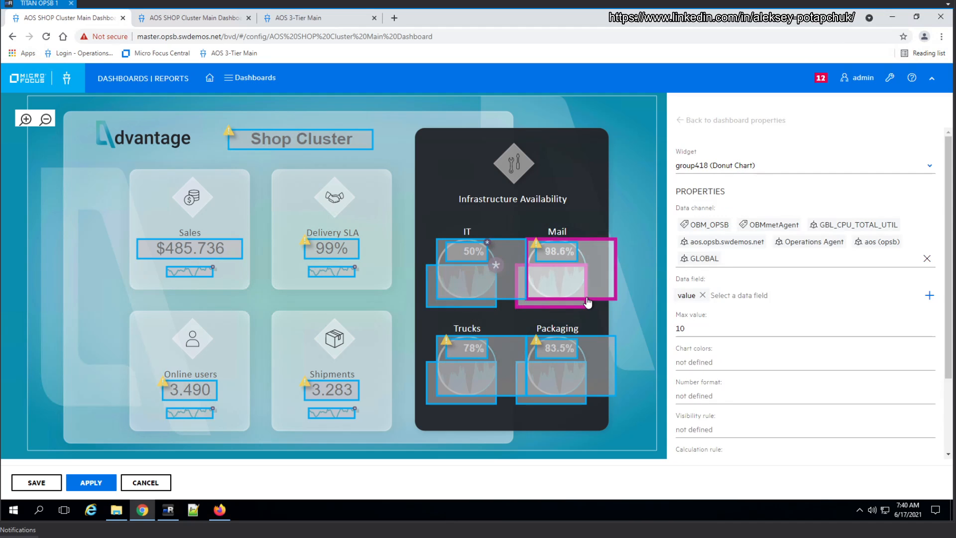
left_click(466, 279)
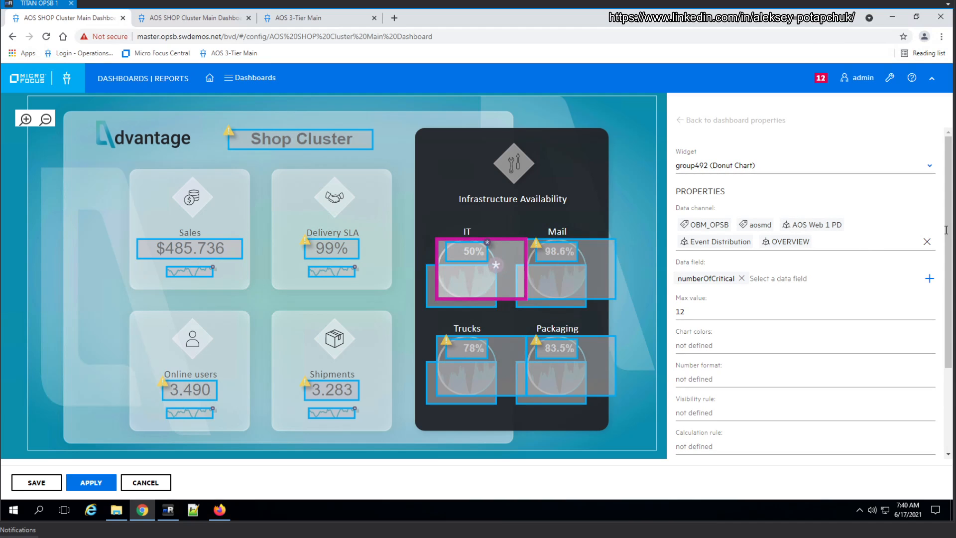
left_click(926, 241)
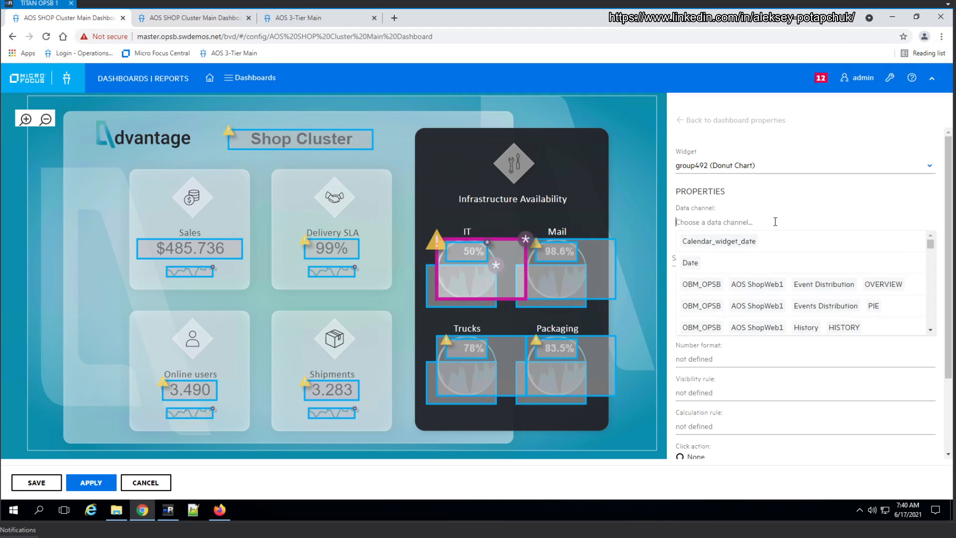
type("shopmd")
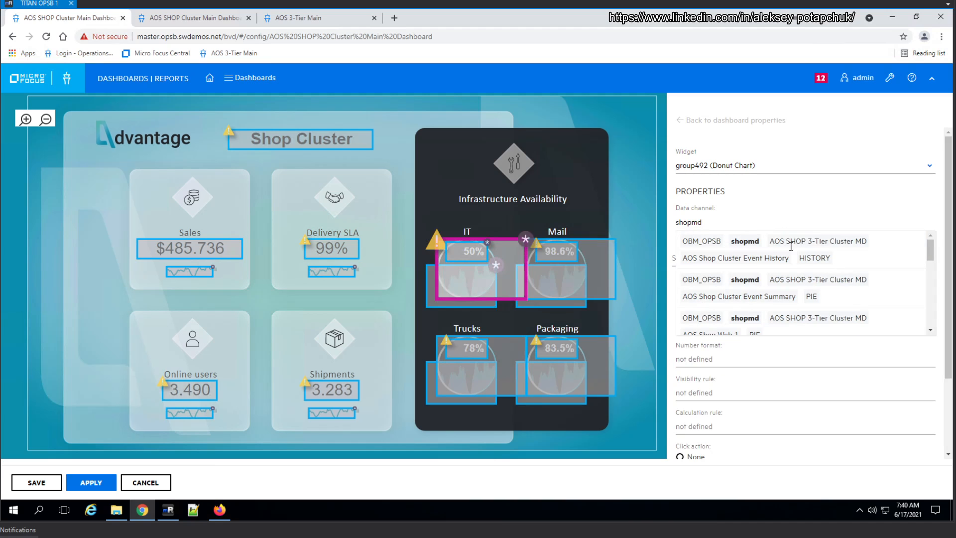
left_click(822, 285)
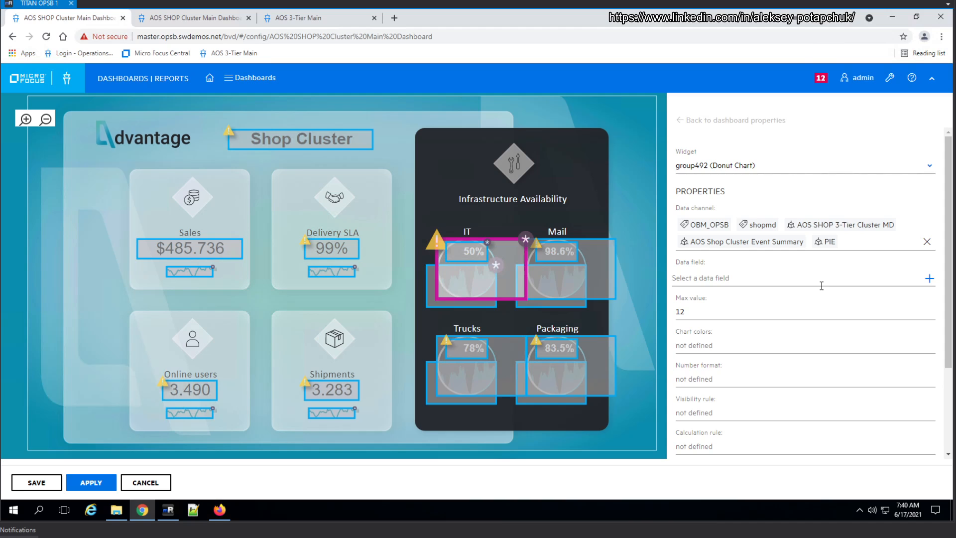
left_click(772, 273)
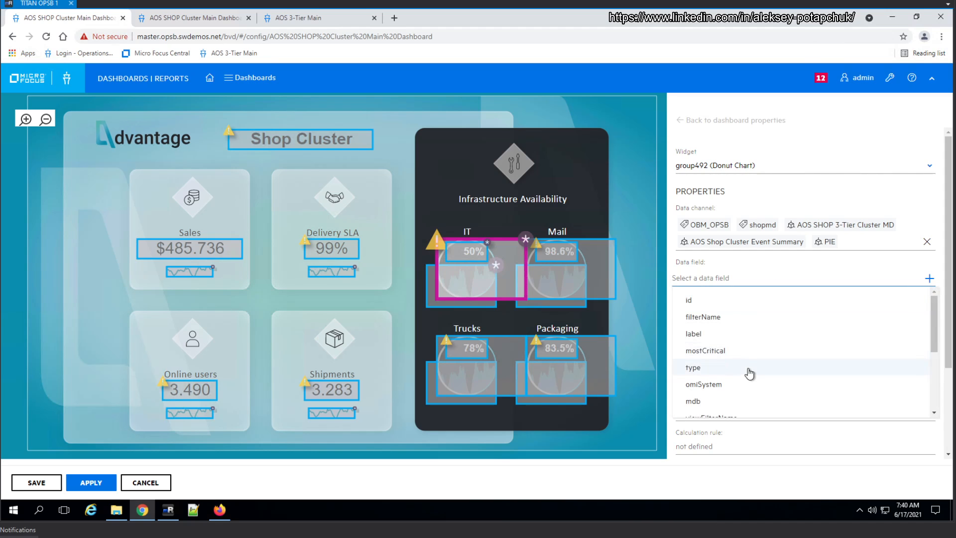
scroll(748, 373, "down", 2)
left_click(745, 331)
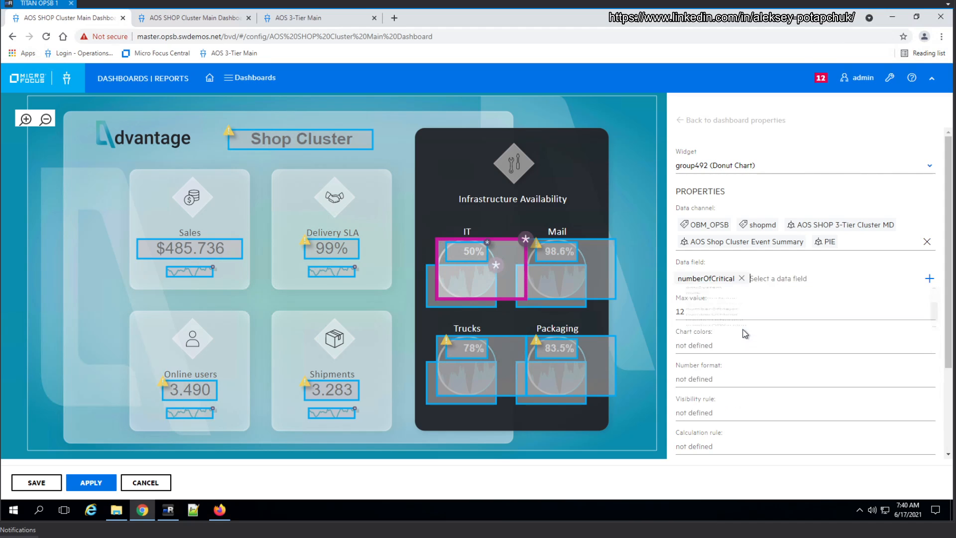
Reload the live AOS SHOP Cluster Main Dashboard and check its IT indicator, returning to the dashboard editor
left_click(210, 20)
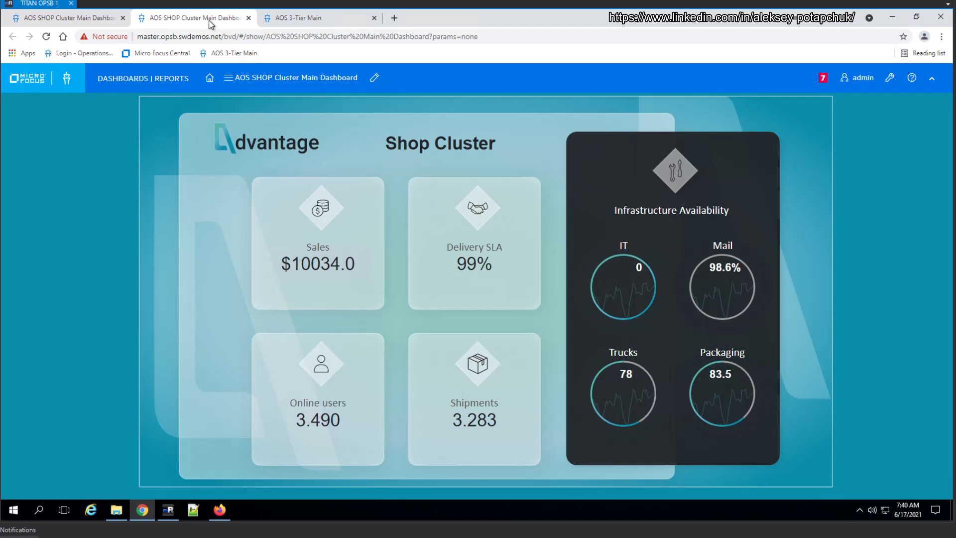
left_click(46, 37)
left_click(100, 17)
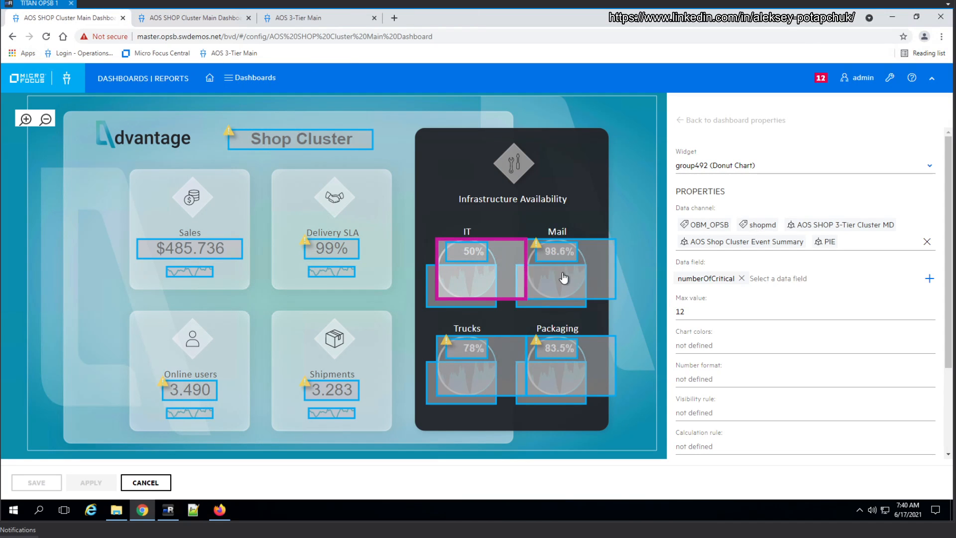
Replace the Mail line chart's data channel with the shoppd GBL_CPU_TOTAL_UTIL channel for aosdb.opsb.swdemos.net
left_click(540, 306)
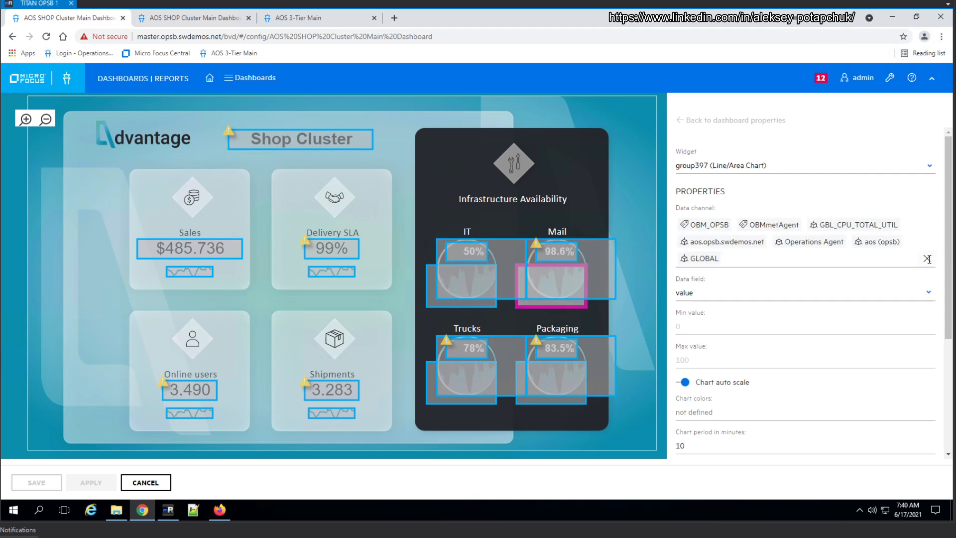
left_click(927, 259)
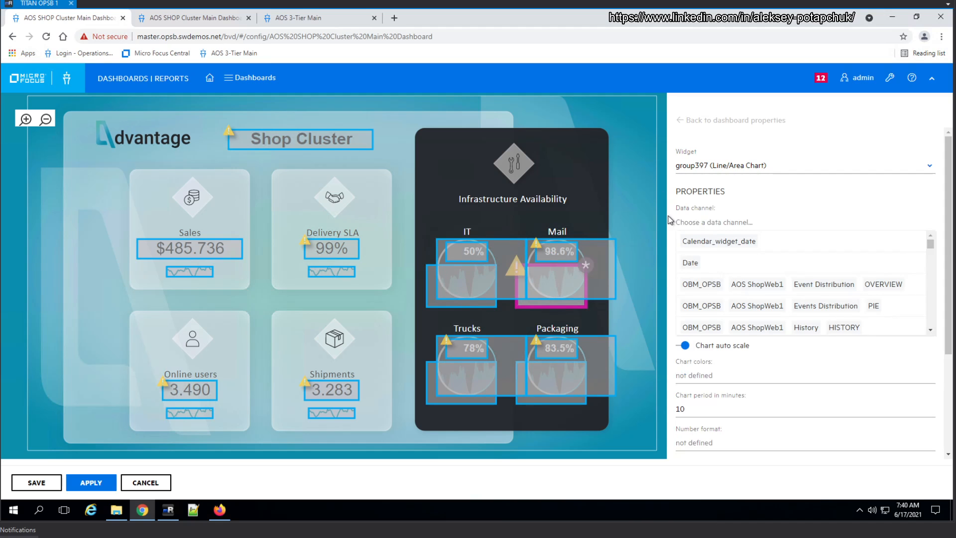
type("ap")
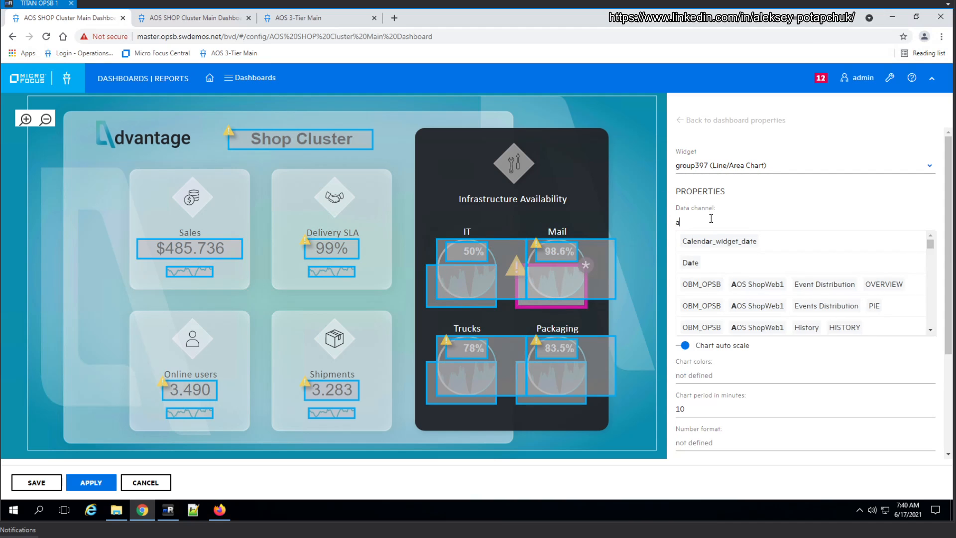
key("BackSpace")
key("BackSpace")
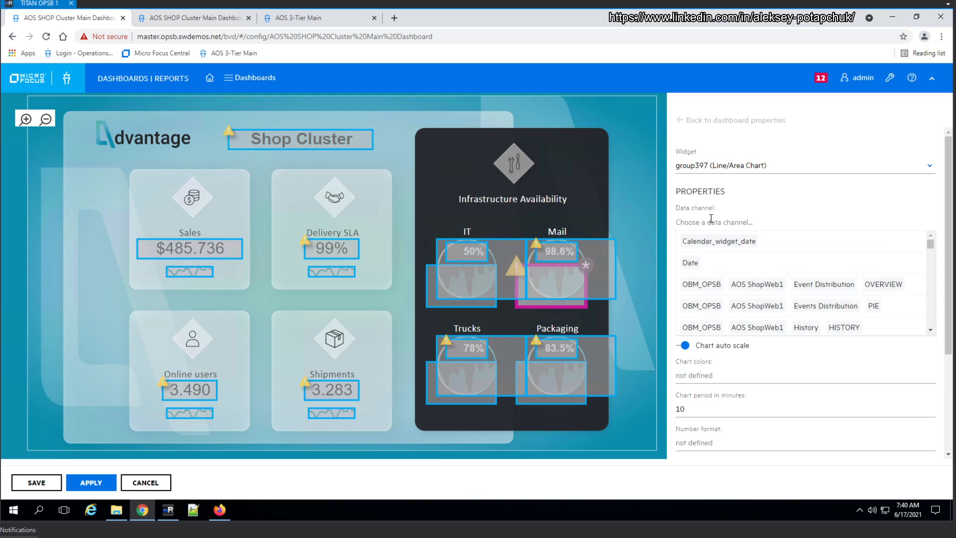
type("shoppd")
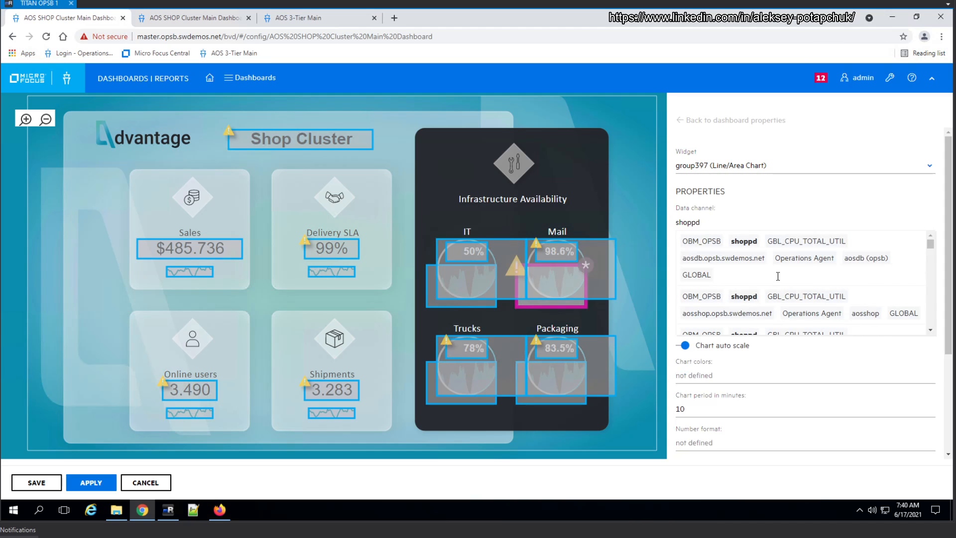
left_click(827, 259)
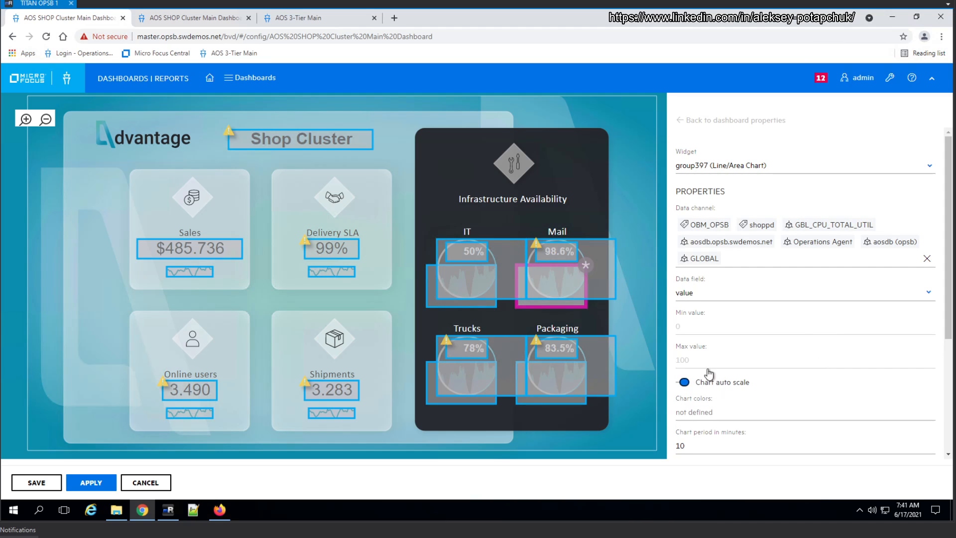
Replace the Trucks line chart's data channel with the shoppd GBL_CPU_TOTAL_UTIL channel for aosshop.opsb.swdemos.net
left_click(459, 402)
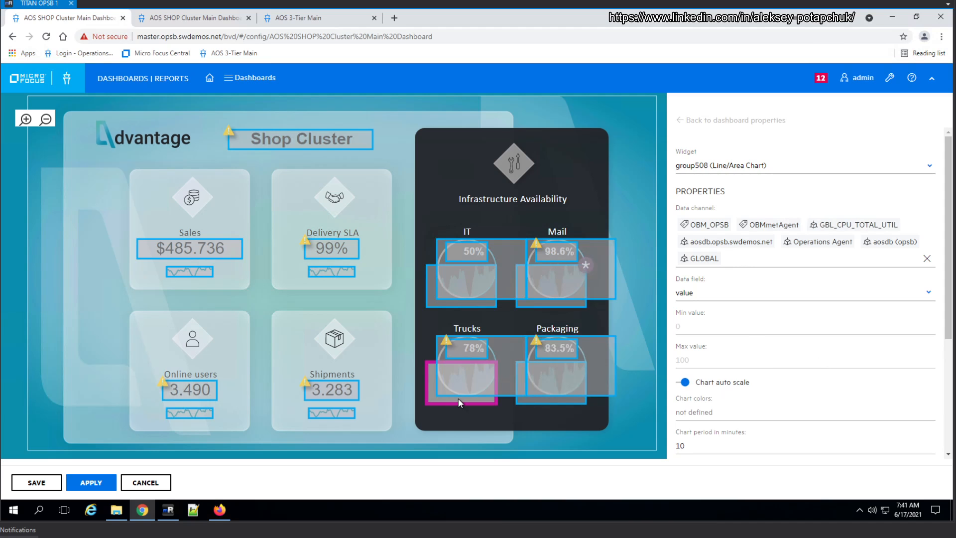
left_click(927, 258)
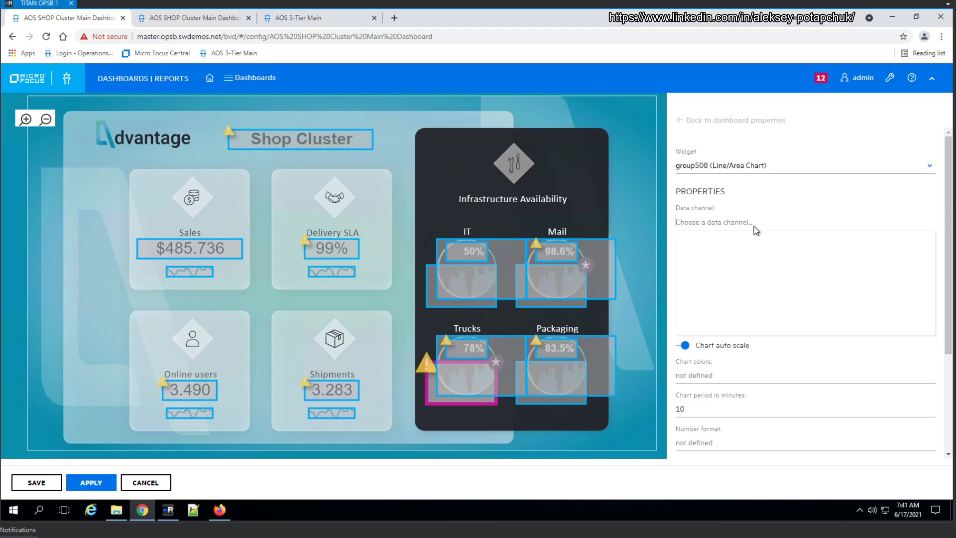
left_click(730, 223)
type("shoppd")
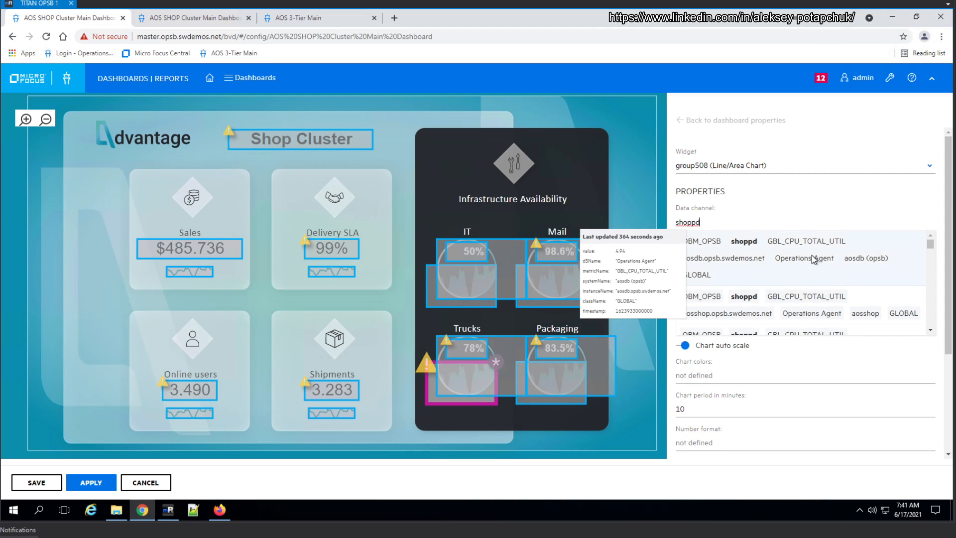
left_click(803, 318)
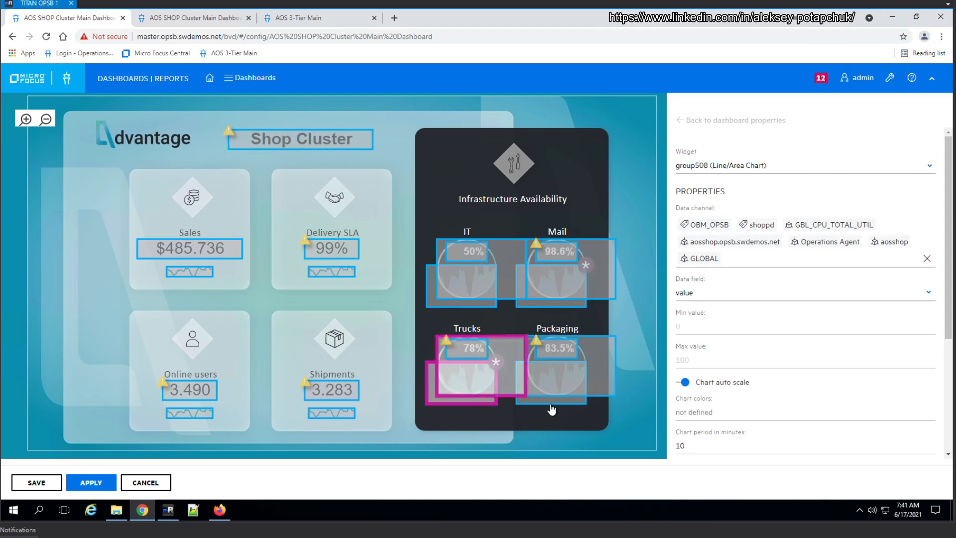
Replace the Packaging line chart's data channel with the shoppd GBL_MEM_UTIL channel for aosdb.opsb.swdemos.net and apply the dashboard changes
left_click(551, 402)
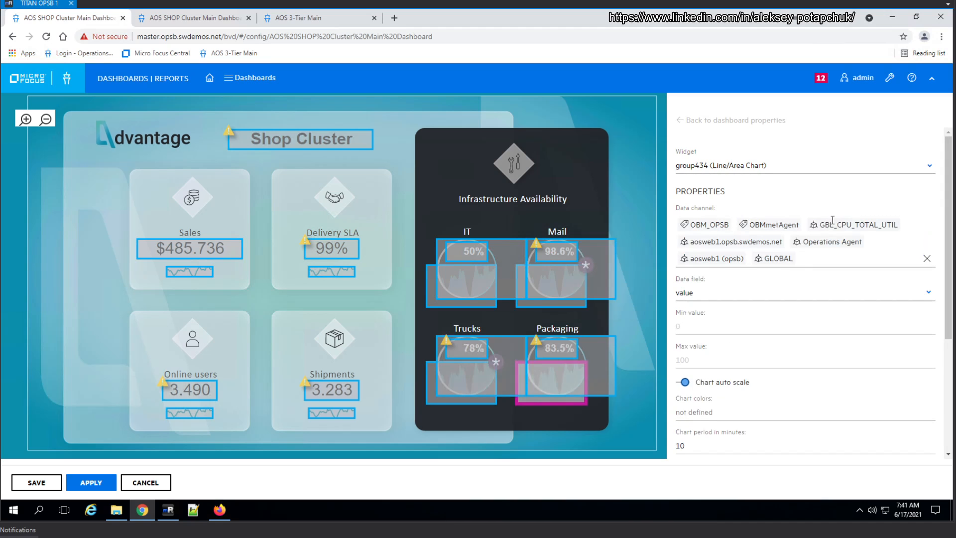
left_click(925, 261)
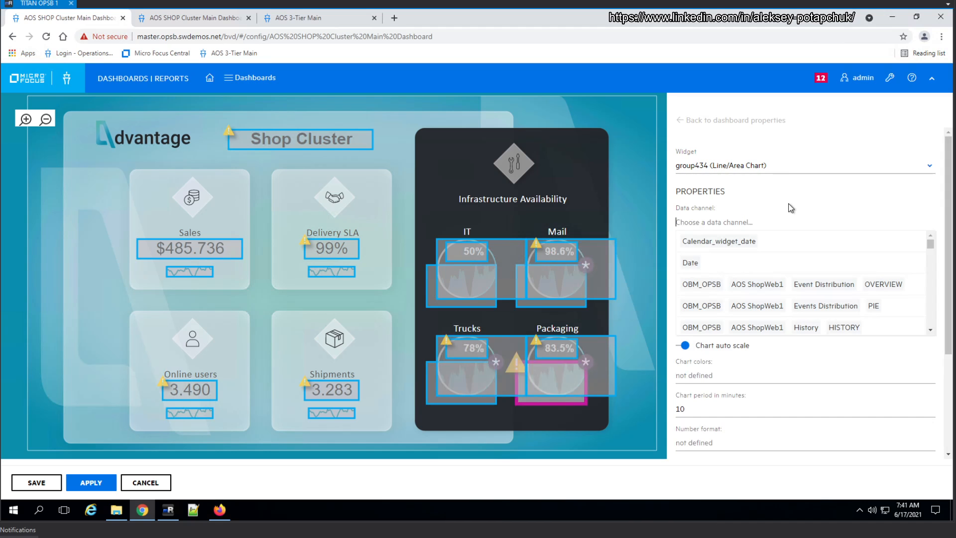
type("shoppd mem")
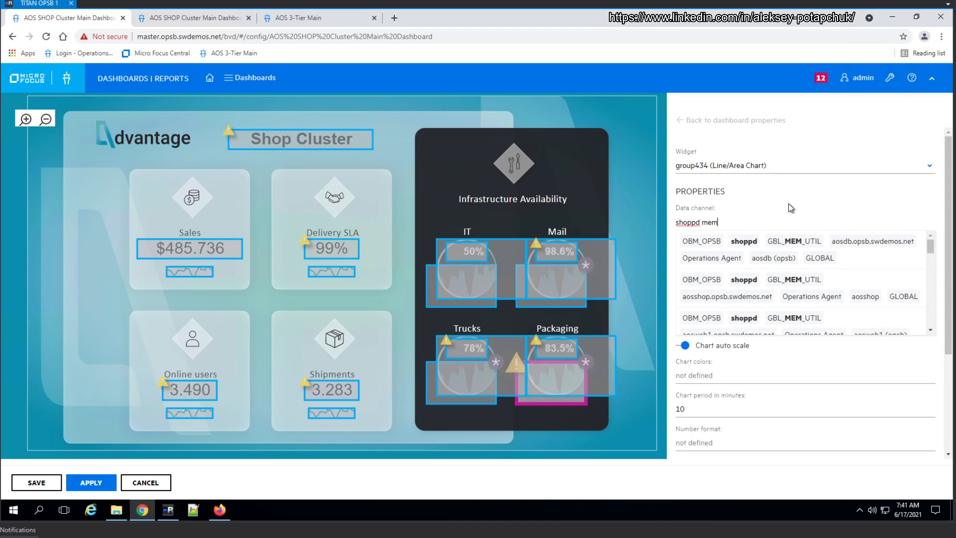
left_click(800, 259)
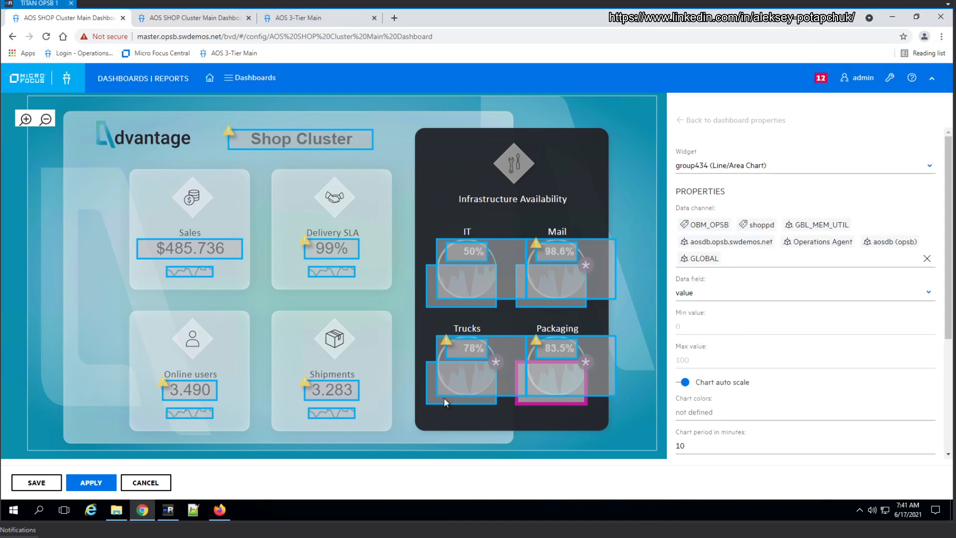
left_click(90, 483)
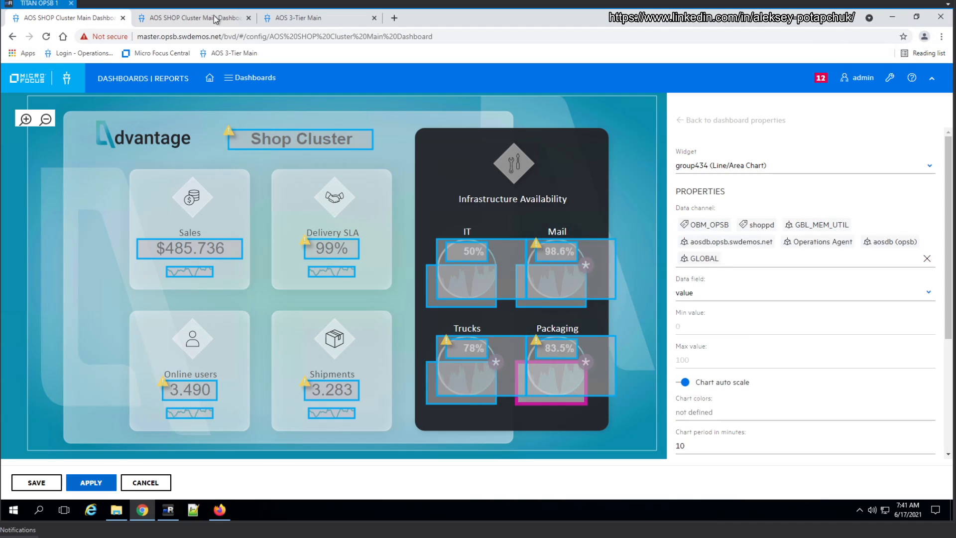
Reload the live Shop Cluster dashboard and examine its line charts, also viewing the AOS 3-Tier Main dashboard configuration
left_click(202, 20)
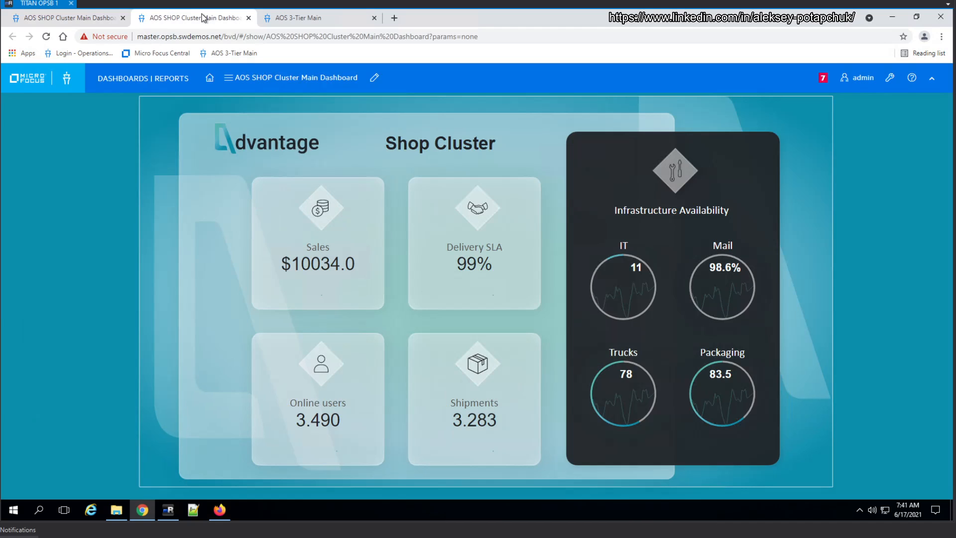
left_click(47, 37)
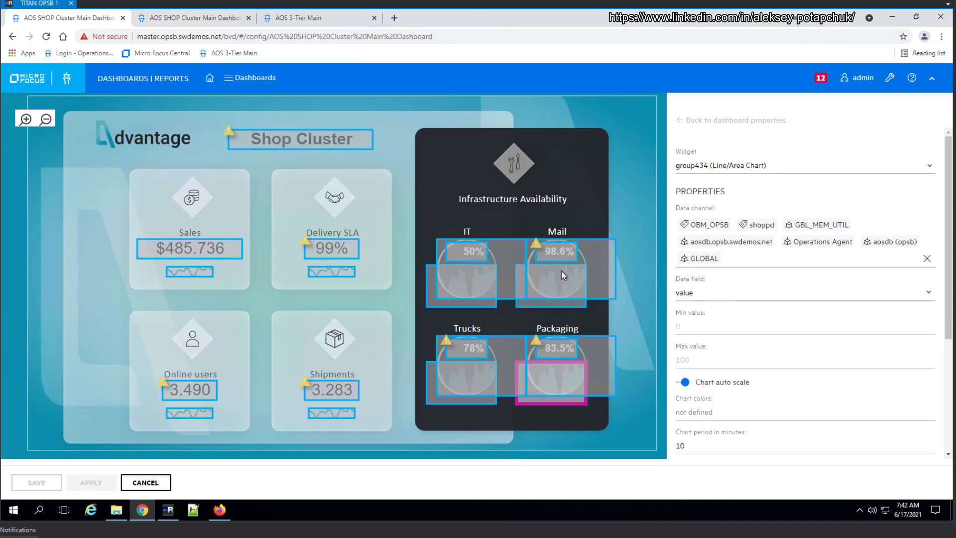
left_click(315, 19)
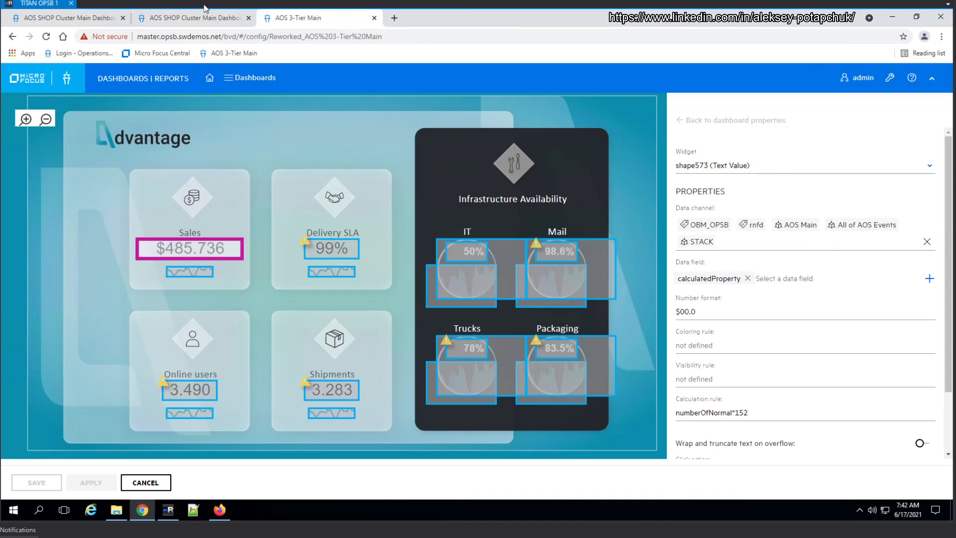
left_click(195, 18)
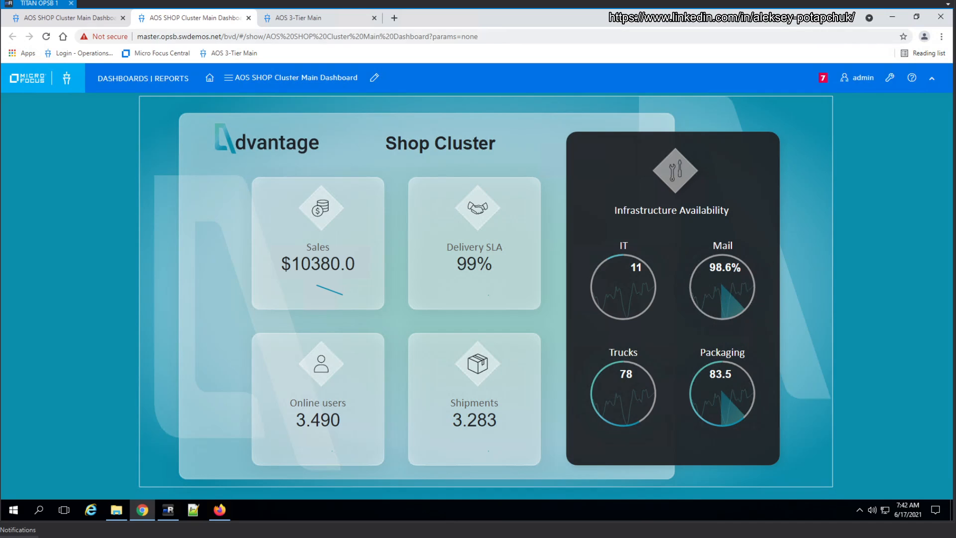
Set the chart period of the IT and Mail line charts to 60 minutes in the Shop Cluster dashboard editor
left_click(79, 18)
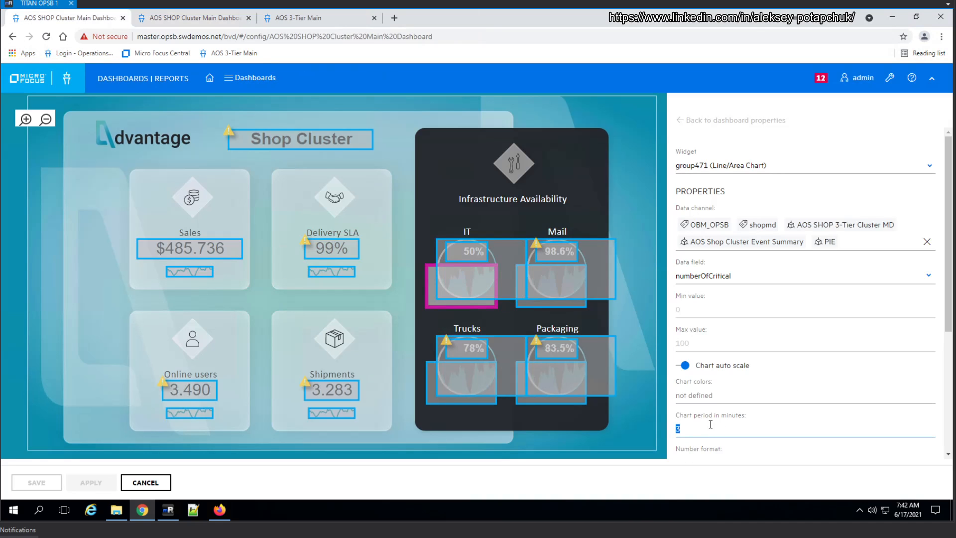
type("60")
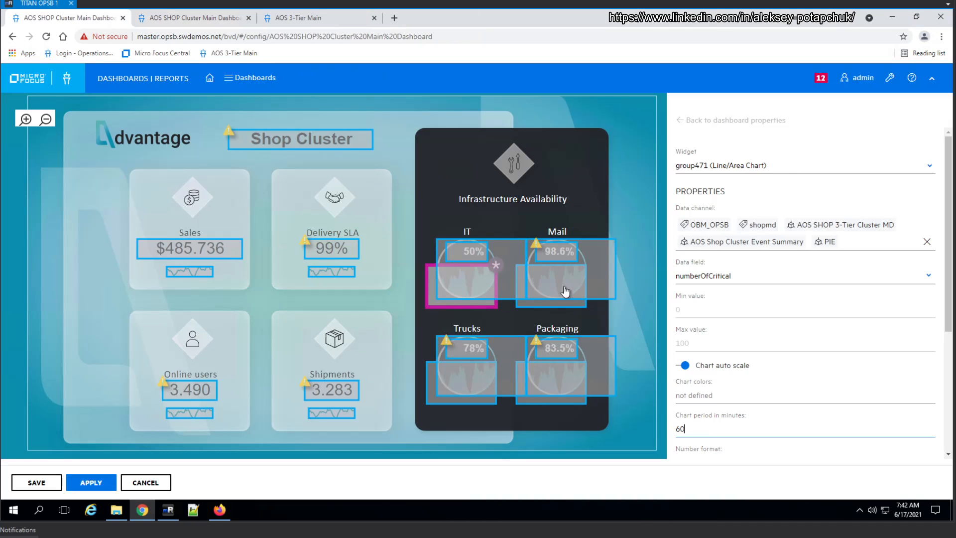
left_click(548, 300)
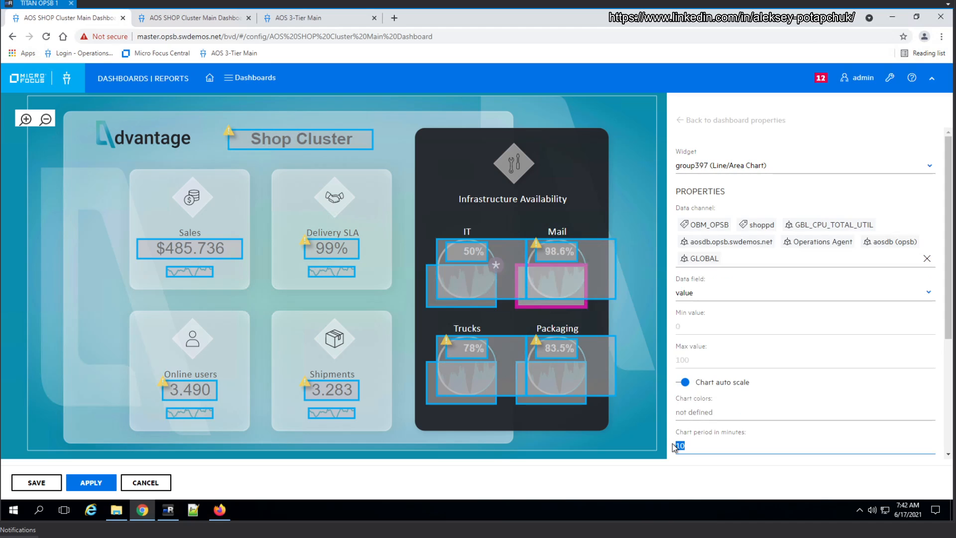
type("60")
Set the chart period of the Trucks and Packaging line charts to 60 minutes
left_click(463, 398)
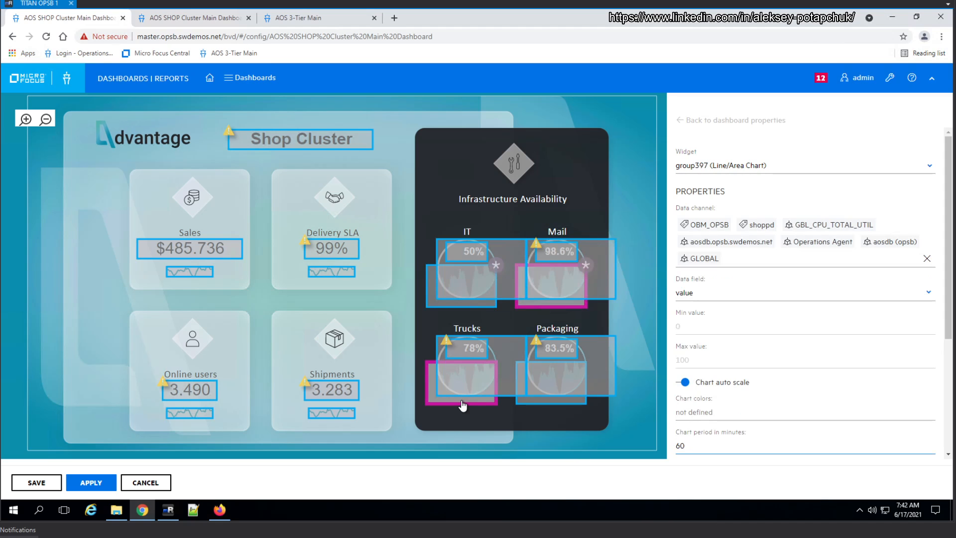
left_click(710, 445)
left_click_drag(693, 447, 668, 445)
type("60")
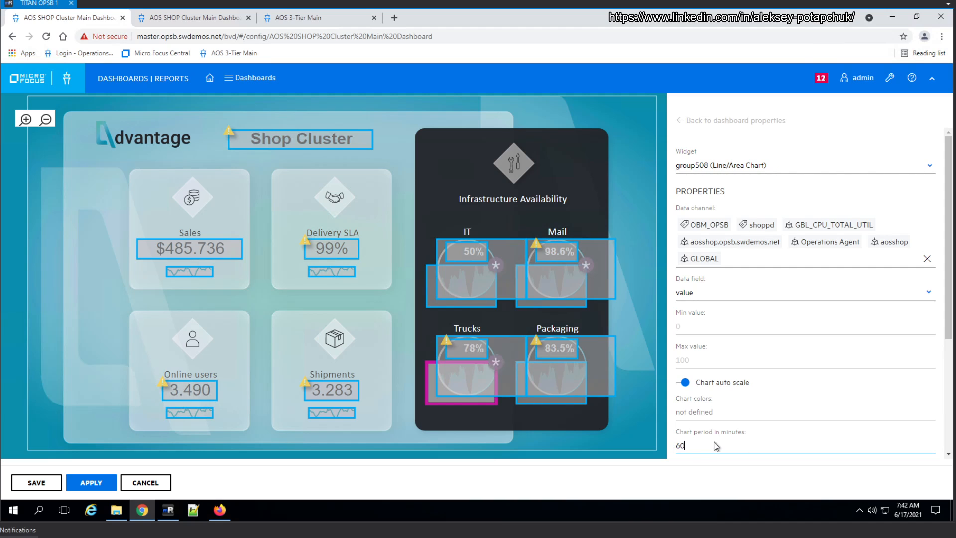
left_click(539, 407)
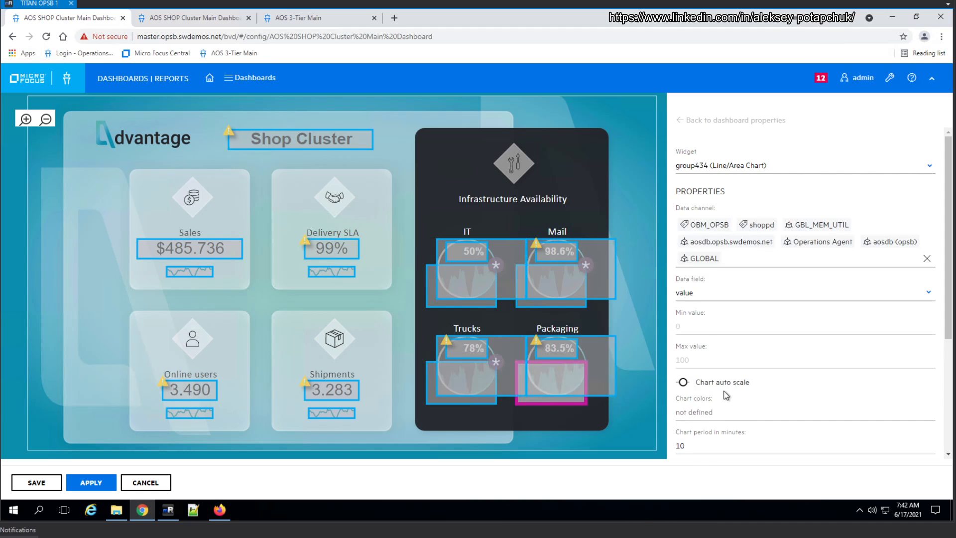
scroll(755, 390, "down", 1)
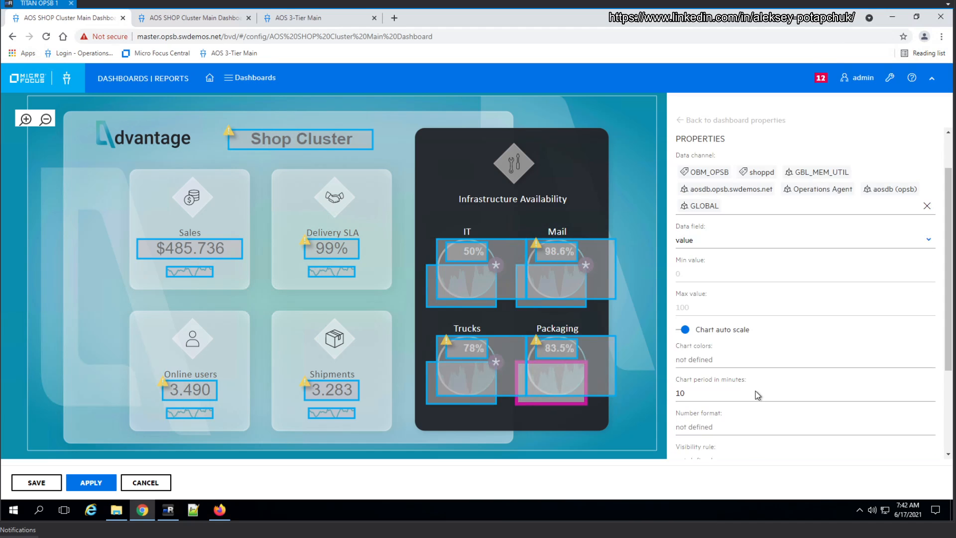
double_click(672, 393)
type("60")
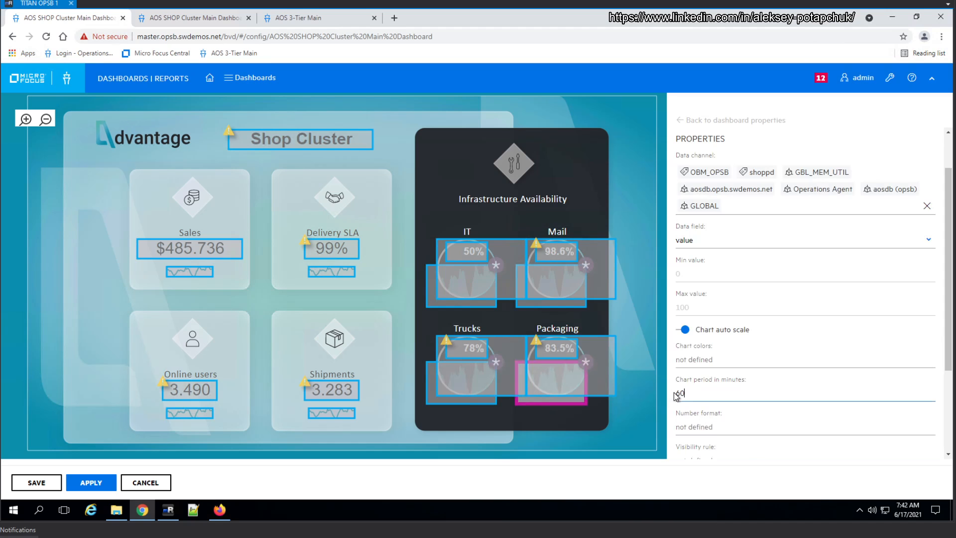
Set the chart period of the Sales and Delivery SLA line charts to 60 minutes
left_click(202, 275)
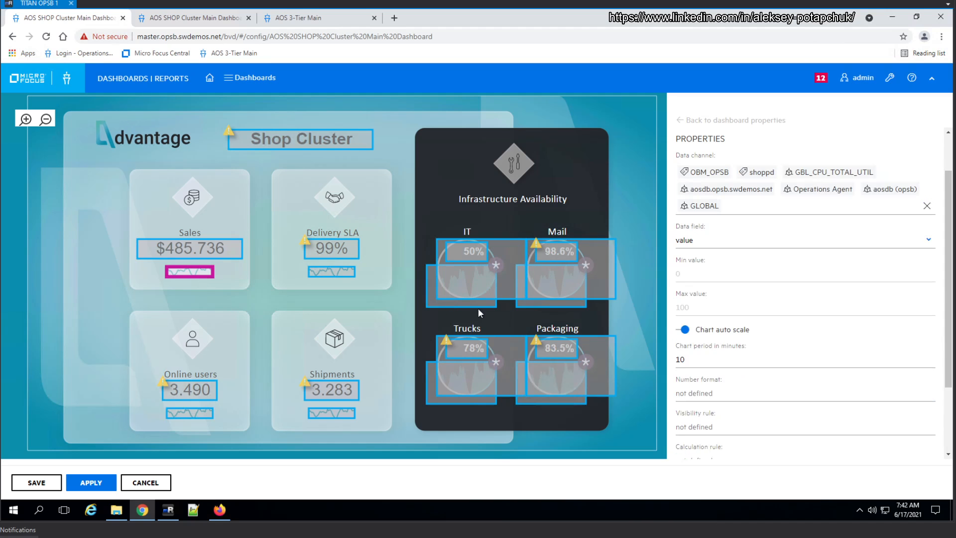
left_click_drag(689, 359, 643, 364)
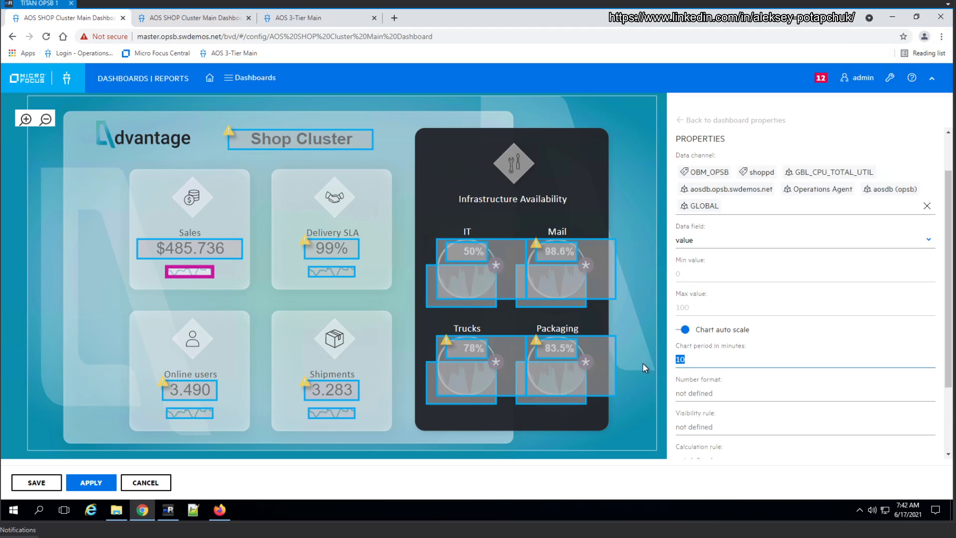
type("60")
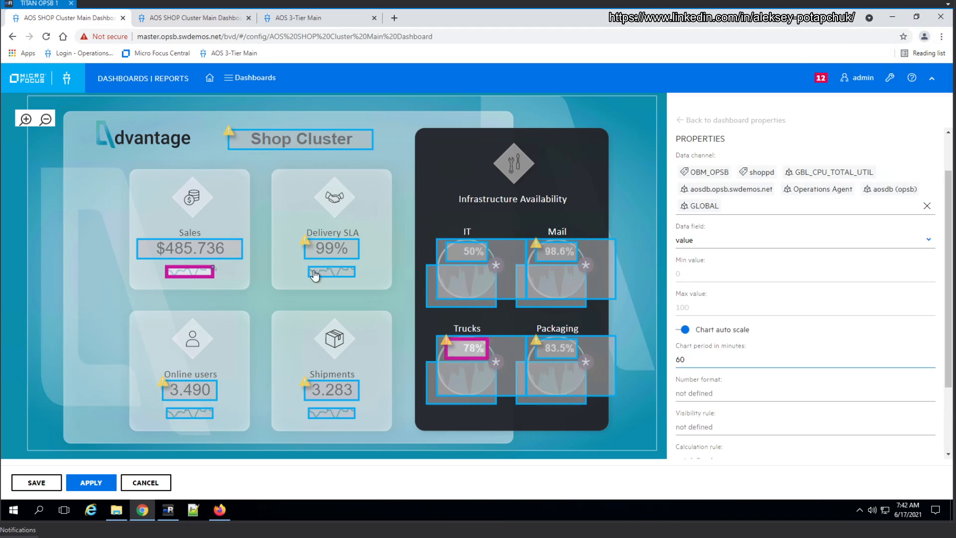
left_click(542, 352)
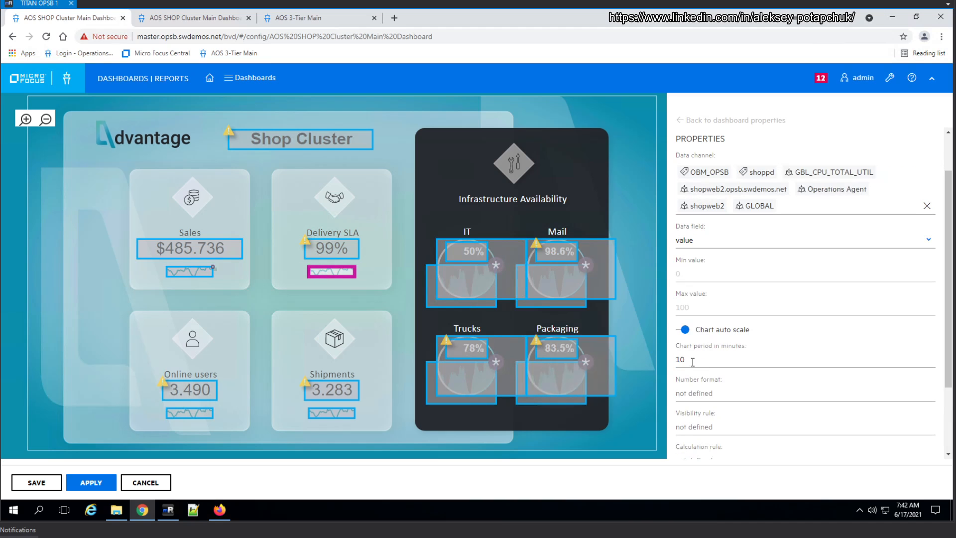
left_click_drag(693, 359, 669, 362)
Set the chart period of the Online users and Shipments line charts to 60 minutes and apply the dashboard changes
left_click(187, 415)
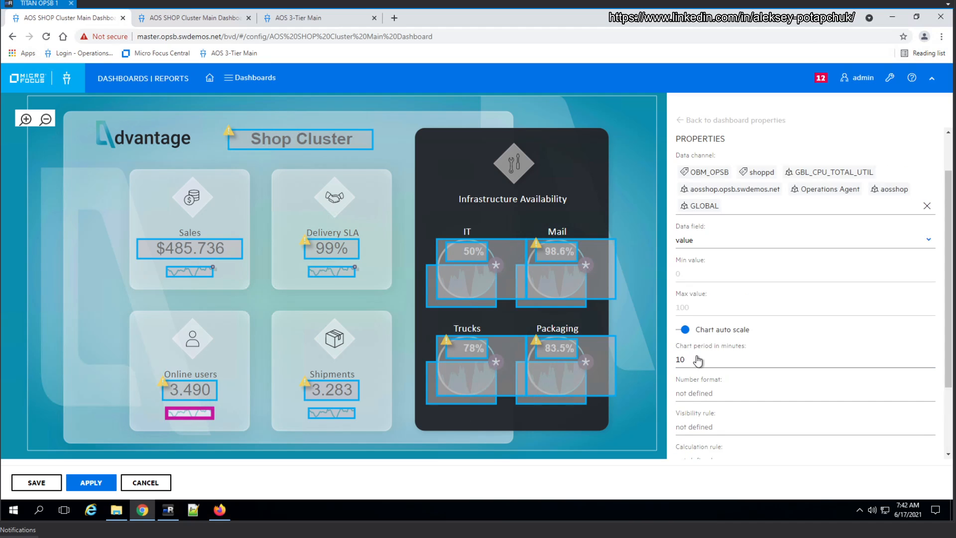
type("60")
left_click(319, 413)
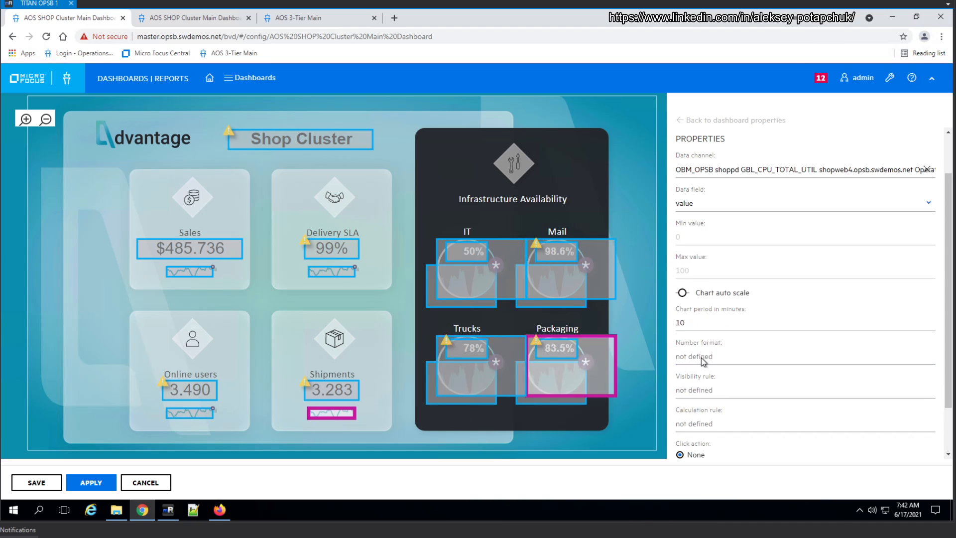
left_click(694, 361)
key("ctrl+a")
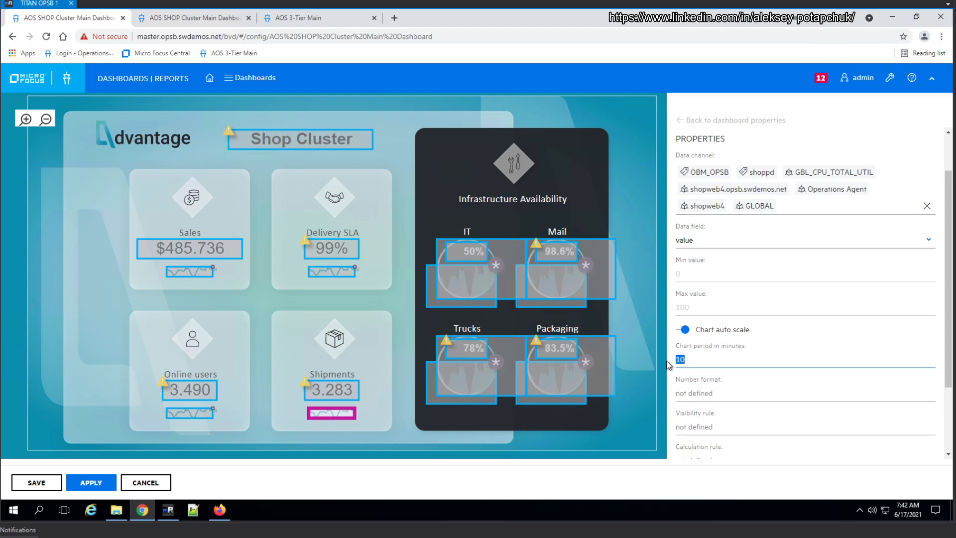
type("6")
left_click(92, 482)
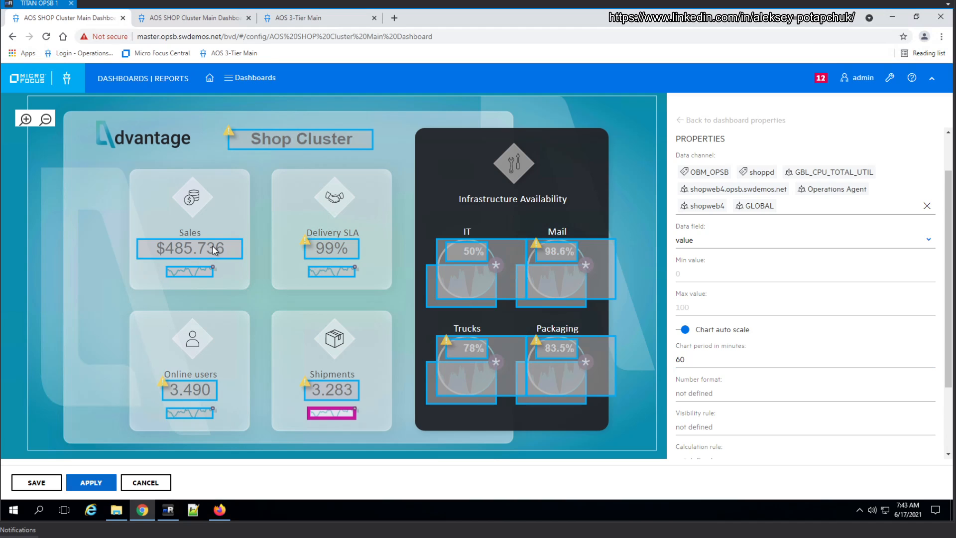
Reload the live Shop Cluster dashboard, examine its charts and close that view
left_click(189, 17)
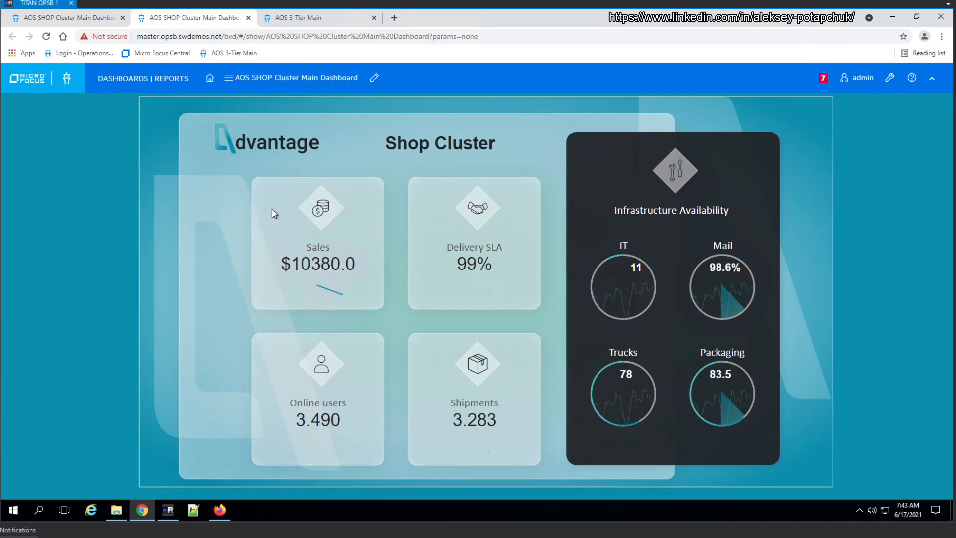
left_click(46, 37)
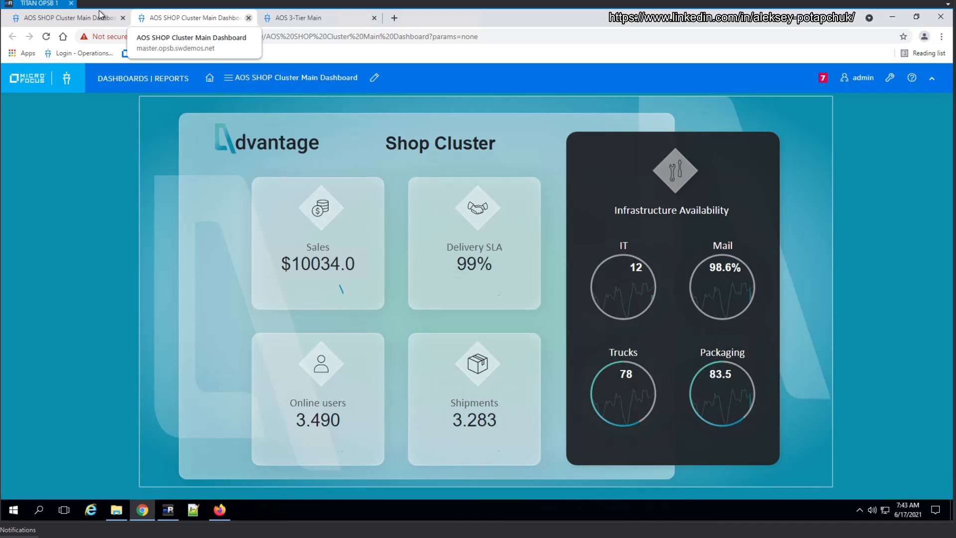
left_click(248, 18)
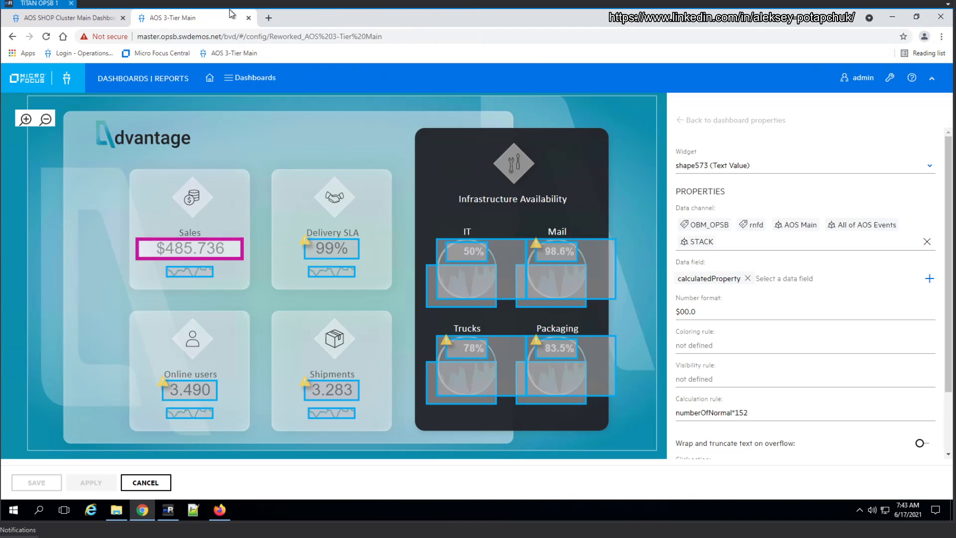
Leave the Shop Cluster dashboard editor for the dashboard management overview and start adding a new dashboard
left_click(95, 22)
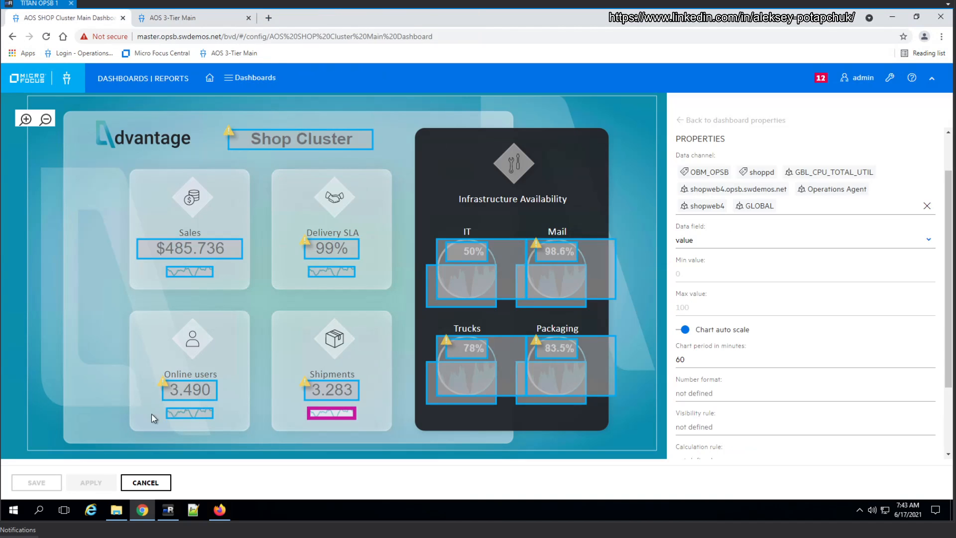
left_click(890, 77)
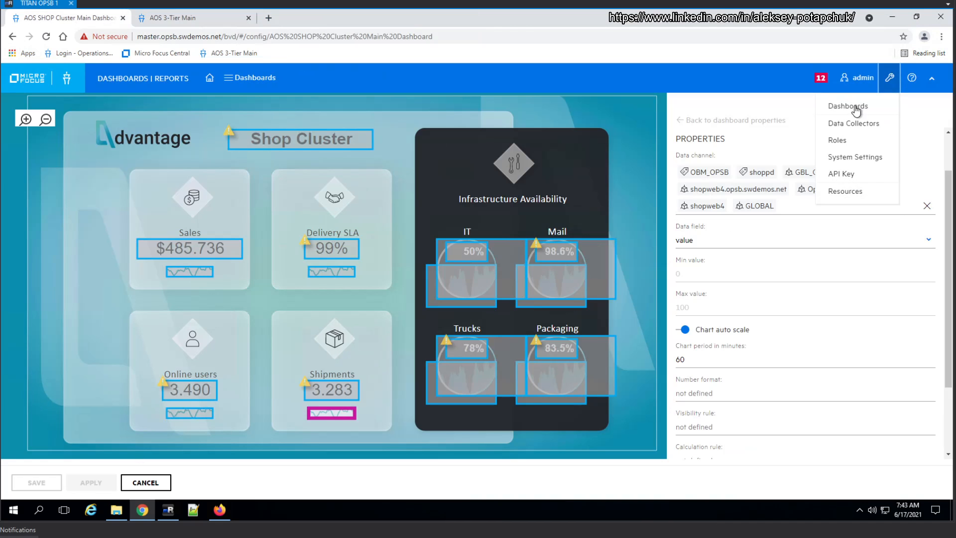
left_click(854, 104)
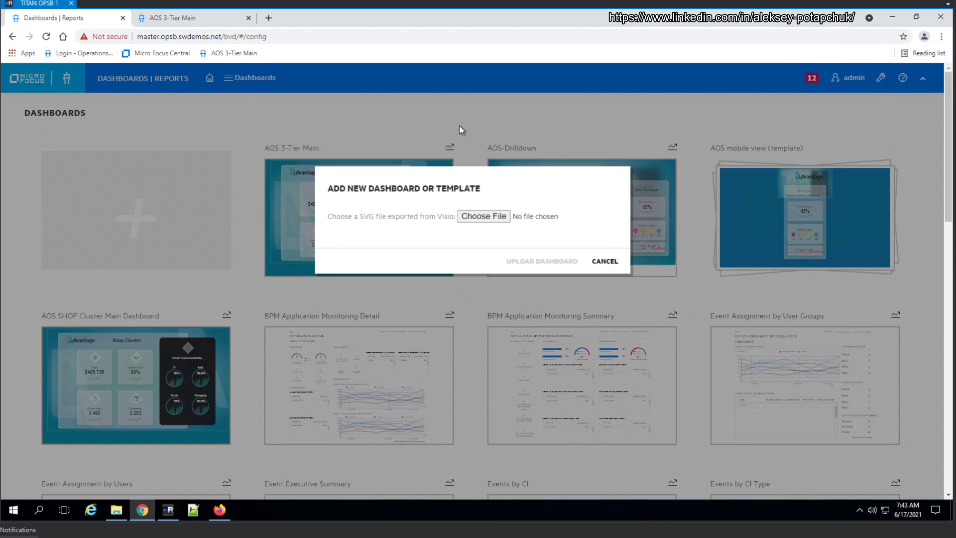
Try to upload AOS Shop Cluster-Drilldown.vsdm from the BVD folder as a new dashboard
left_click(504, 216)
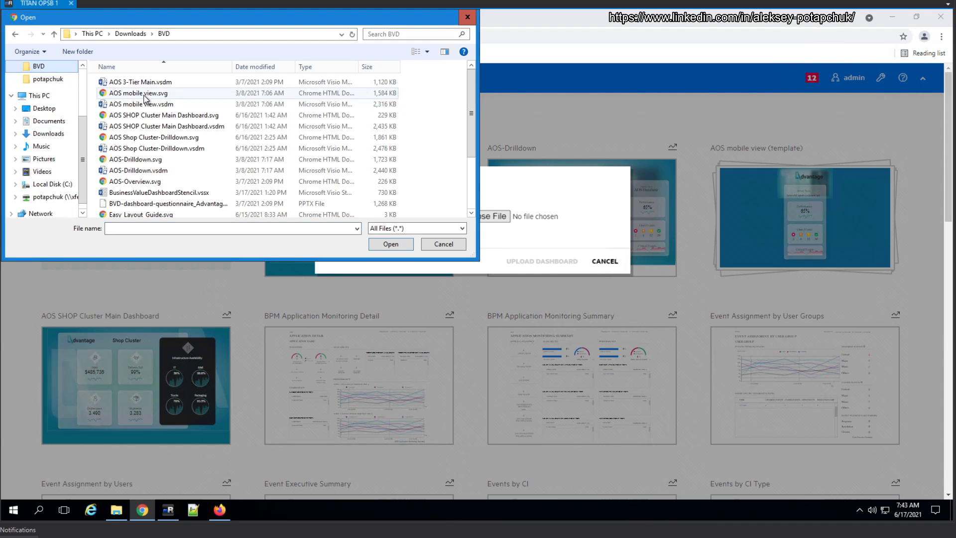
left_click(144, 94)
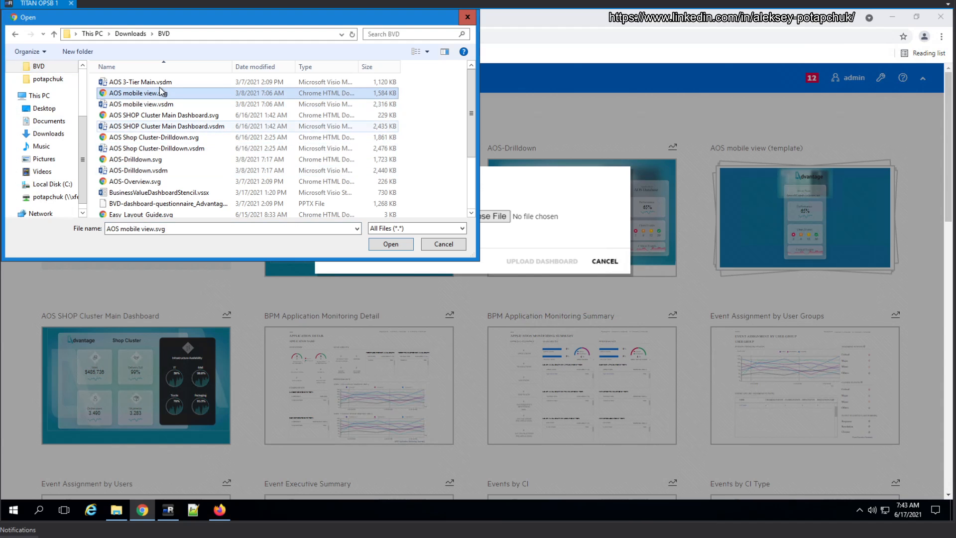
left_click(316, 69)
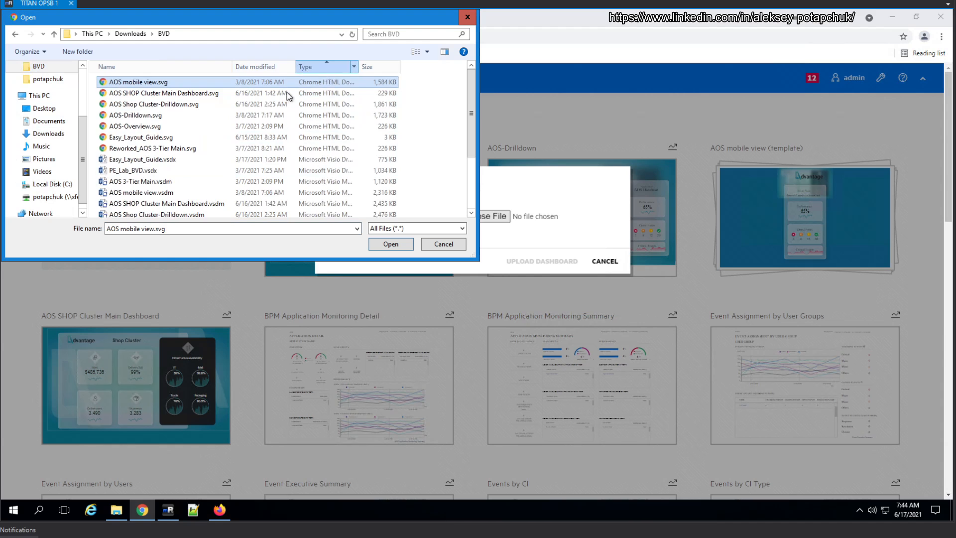
left_click(300, 68)
scroll(171, 98, "up", 3)
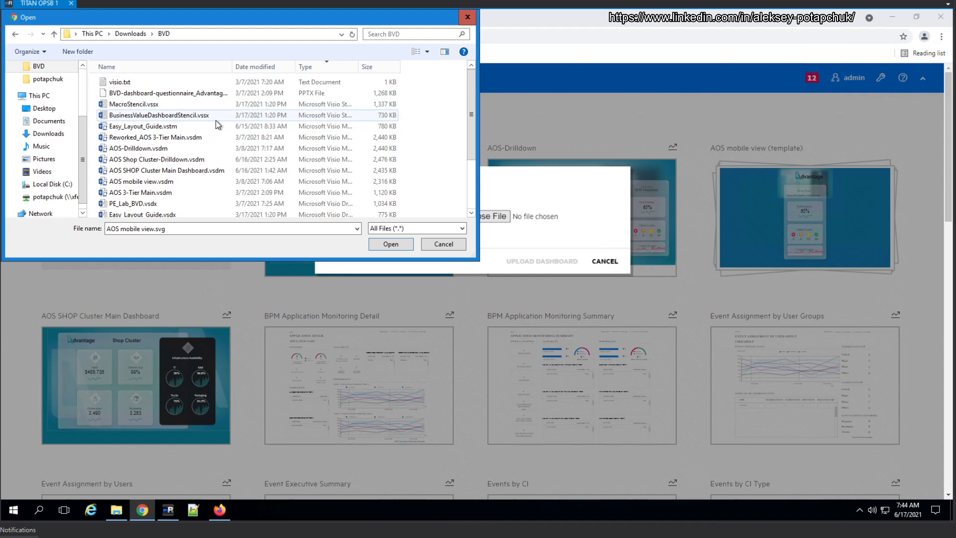
left_click(172, 160)
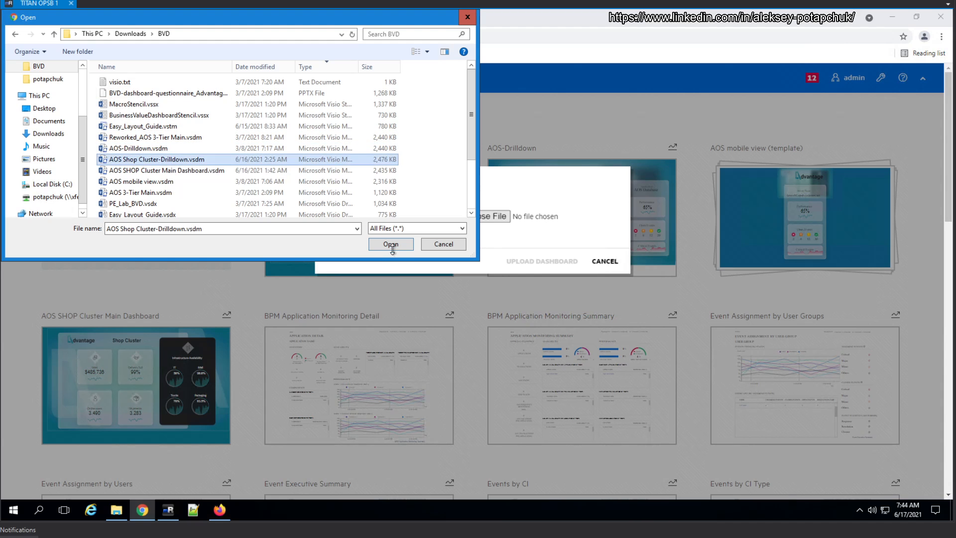
left_click(391, 244)
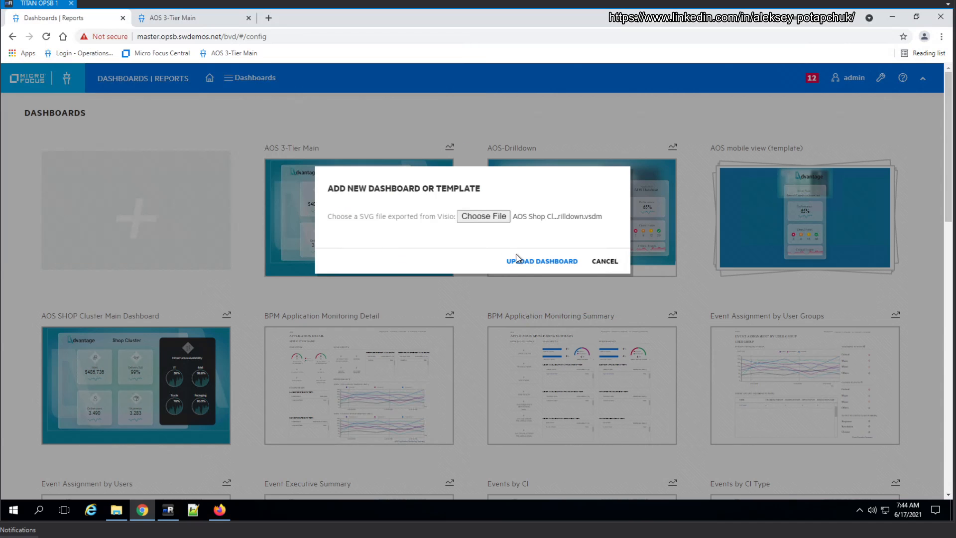
left_click(518, 259)
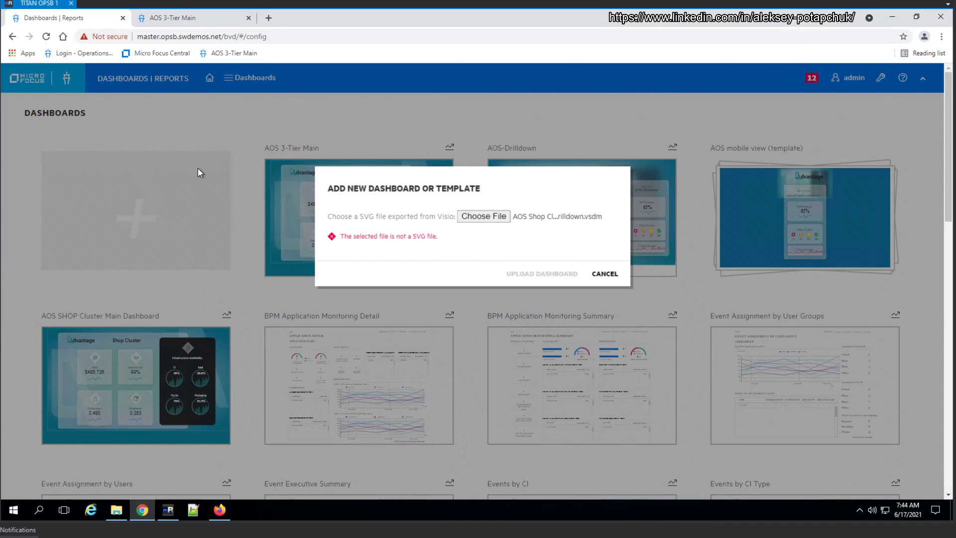
Upload AOS Shop Cluster-Drilldown.svg from the BVD folder as a new dashboard
left_click(494, 220)
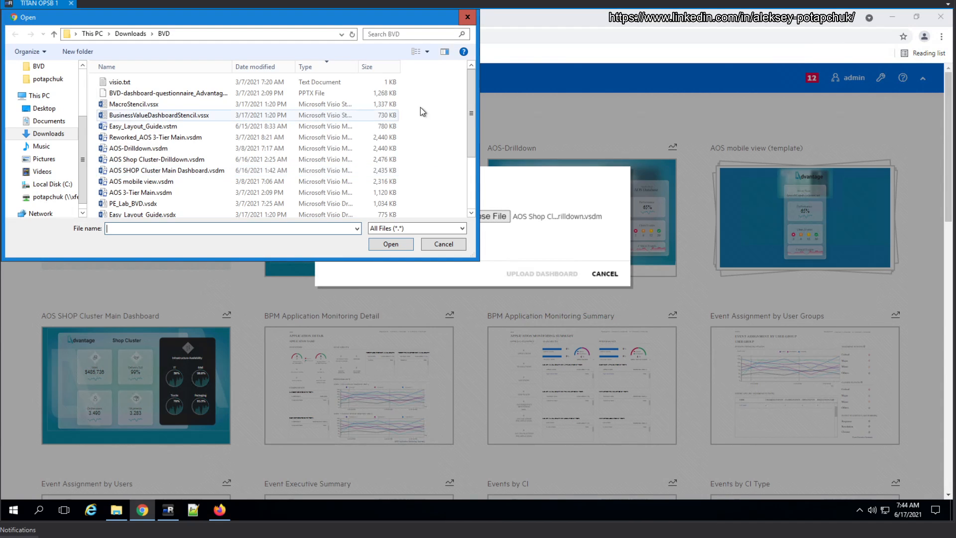
left_click(255, 66)
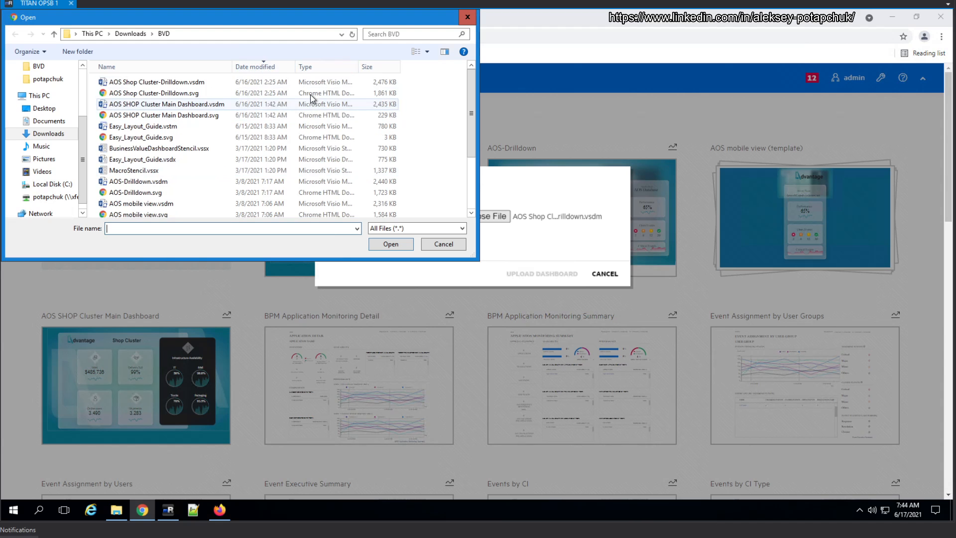
left_click(158, 94)
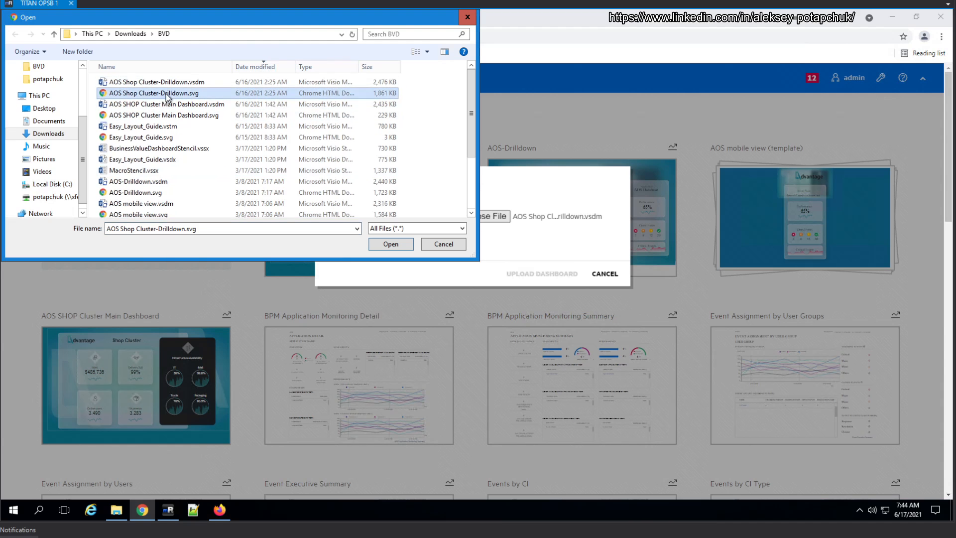
left_click(391, 244)
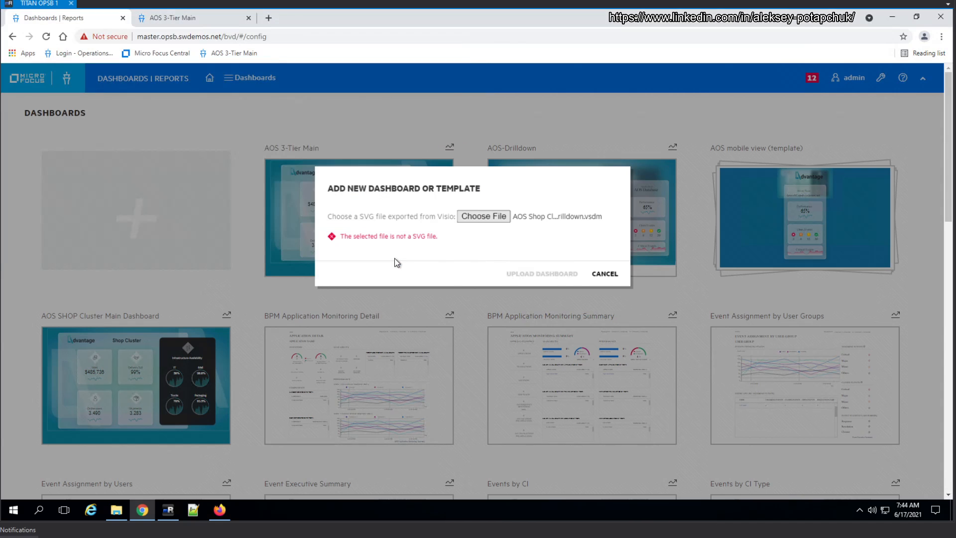
left_click(535, 260)
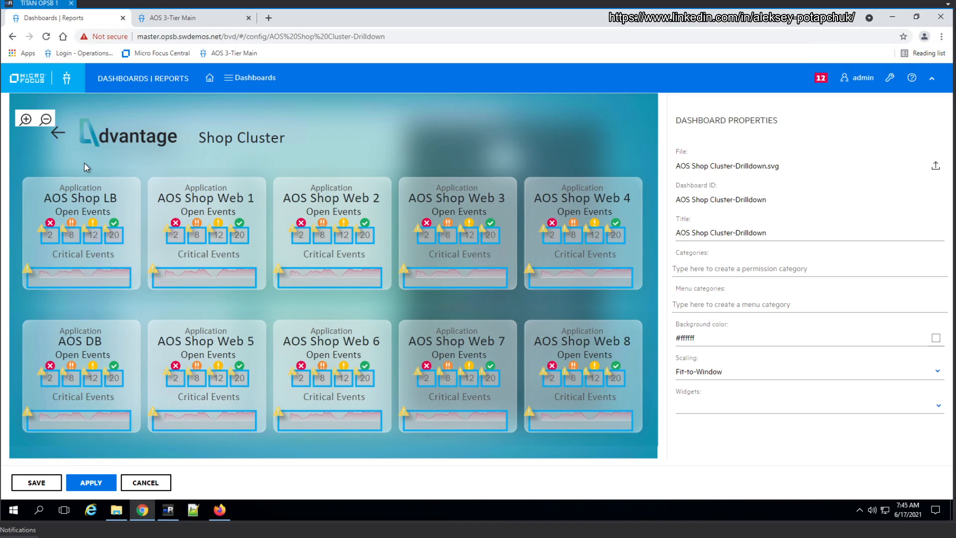
Examine the properties of the open event count widgets and the critical events chart on the AOS Shop LB card
left_click(70, 240)
left_click(93, 240)
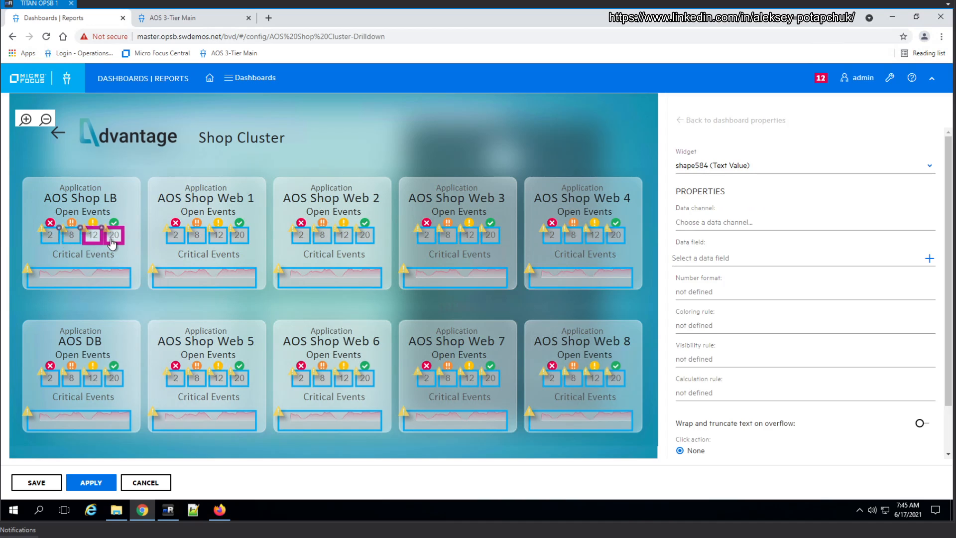
left_click(112, 242)
left_click(79, 283)
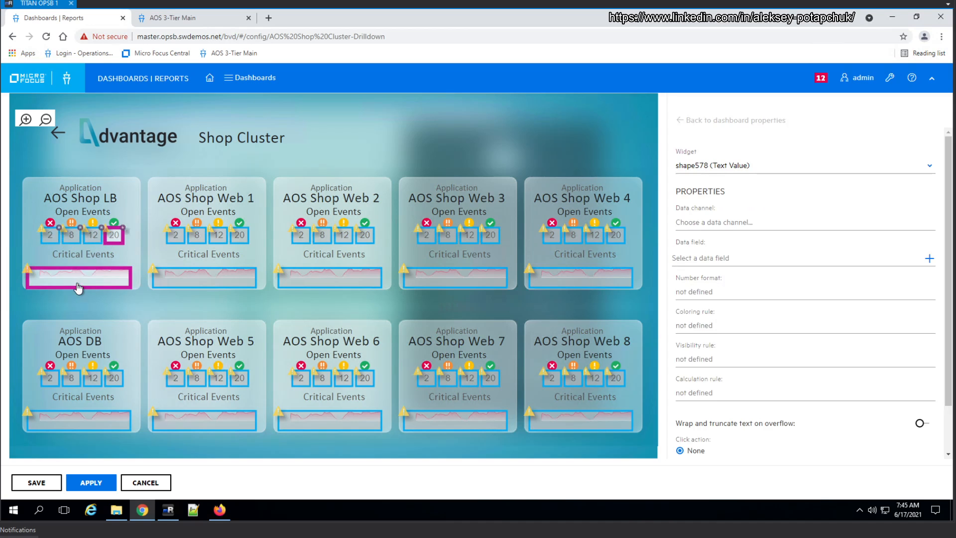
Search the data channels for "aosshop", also combined with "pie", for the critical open event count on the AOS Shop LB card
left_click(51, 238)
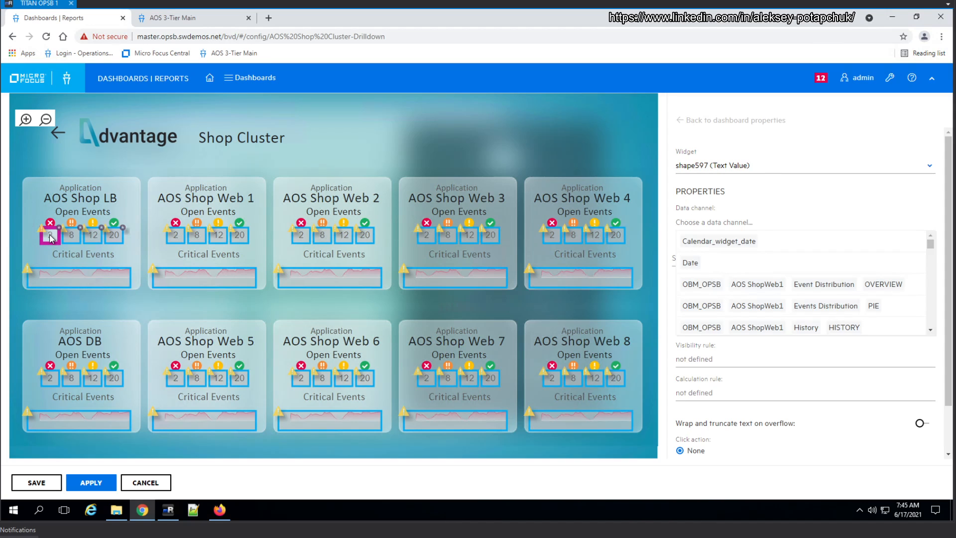
left_click(727, 221)
type("shp")
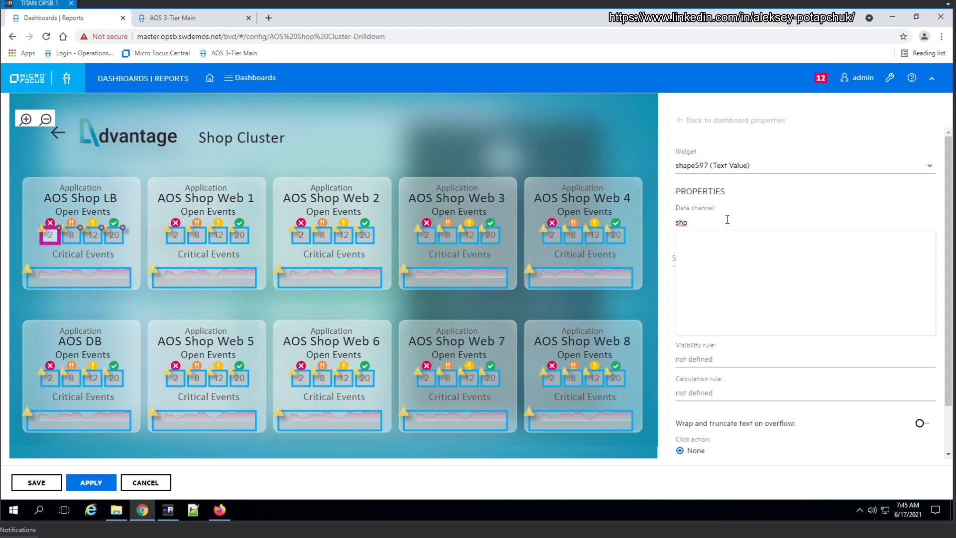
key("BackSpace")
key("BackSpace")
key("BackSpace")
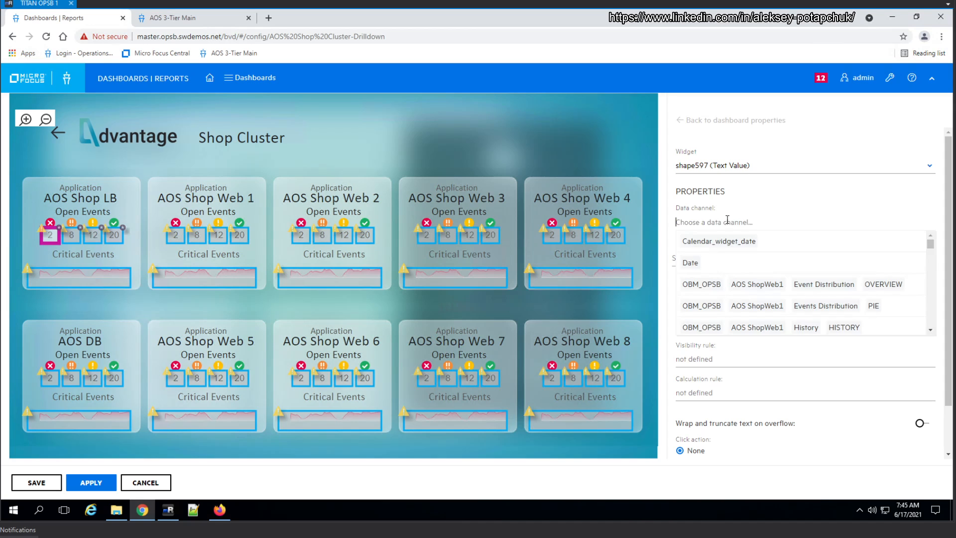
type("aosshop")
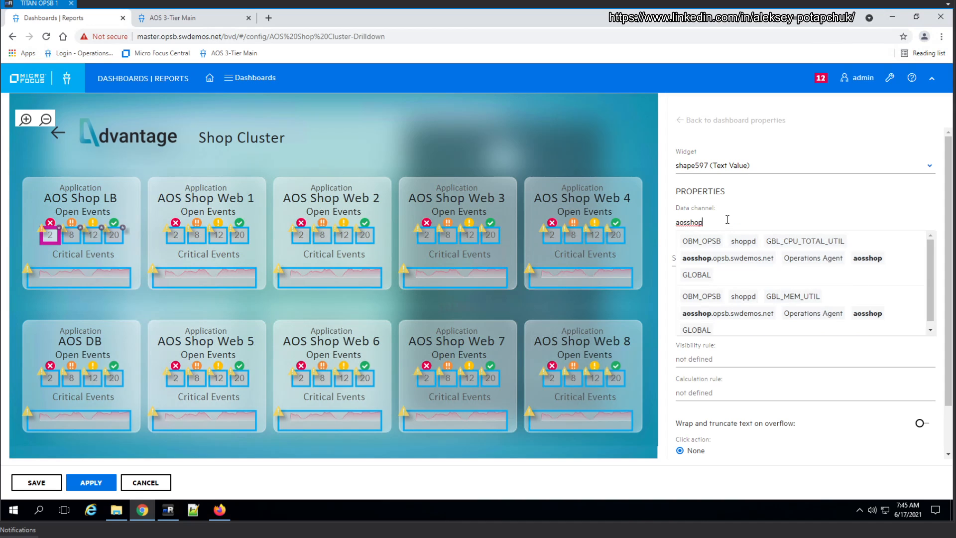
type(" ev")
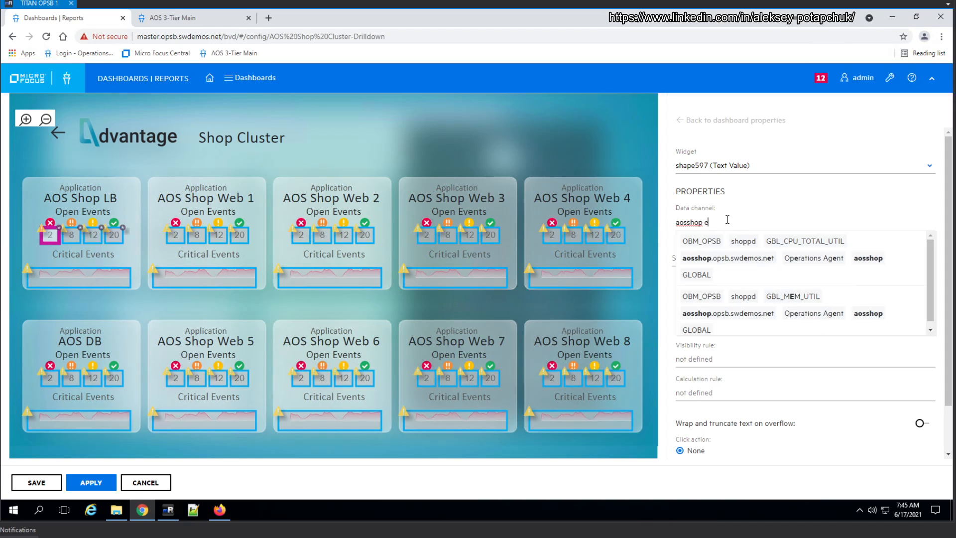
key("BackSpace")
key("BackSpace")
key("BackSpace")
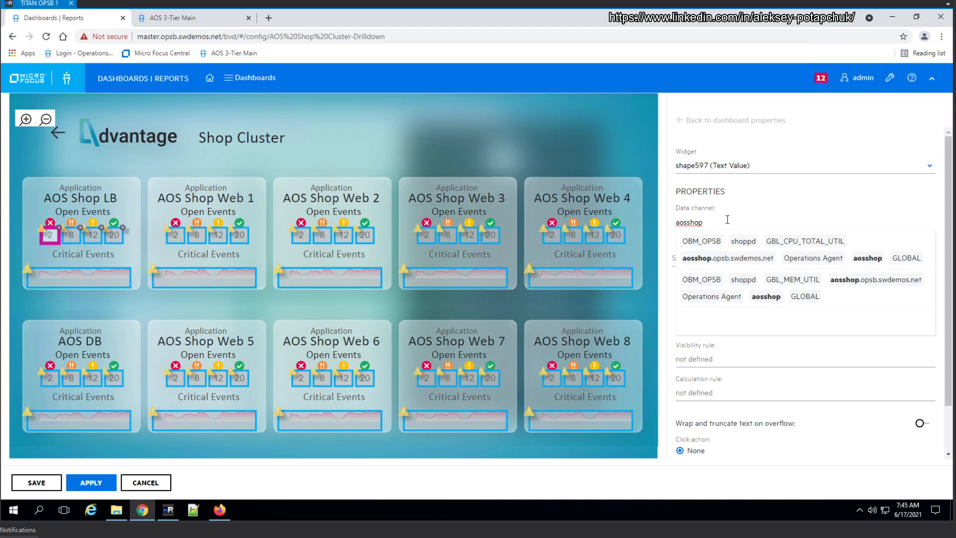
type("pie")
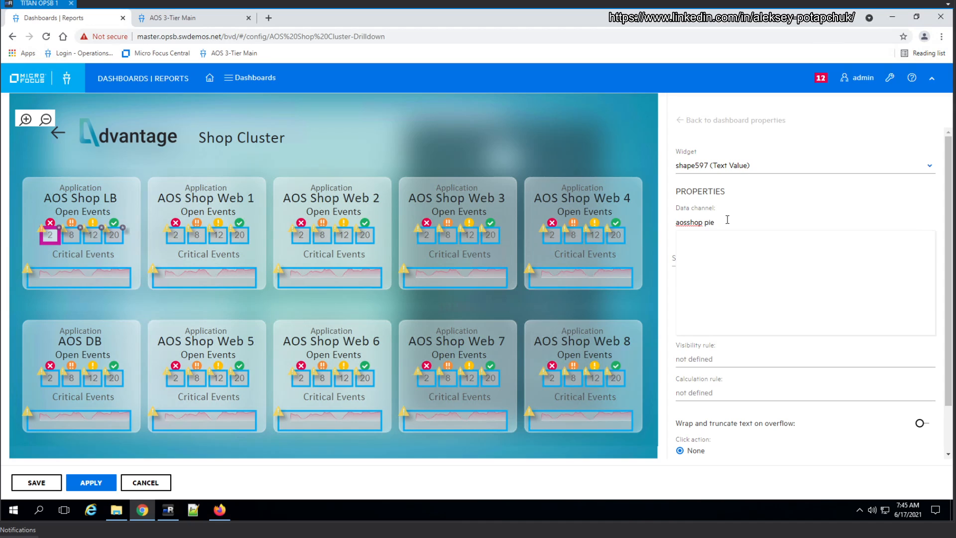
key("BackSpace")
key("BackSpace")
key("BackSpace")
key("BackSpace")
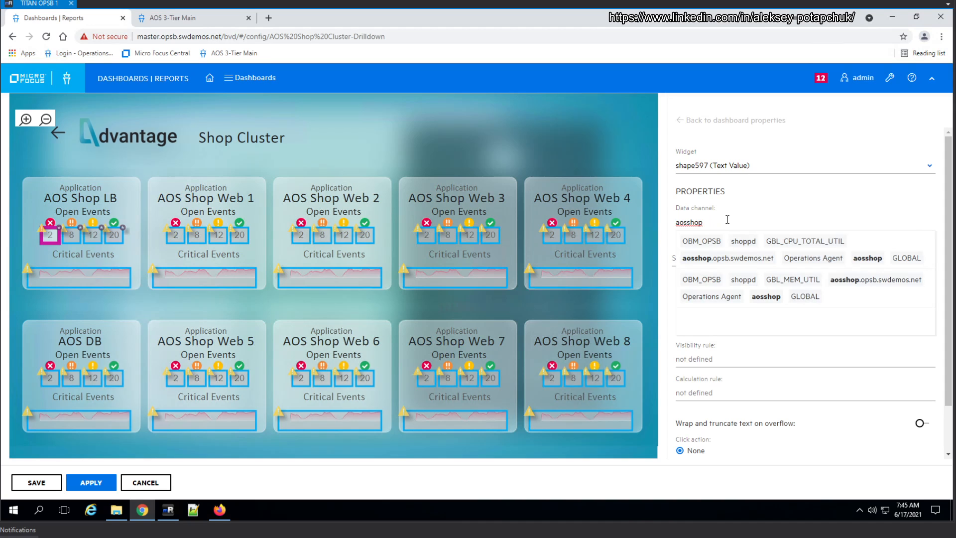
mouse_move(787, 290)
Switch to Operations Bridge Manager in Firefox, check the AOS SHOP Web server MD forwarding rule, and return to the BVD dashboard editor in Chrome
left_click(218, 509)
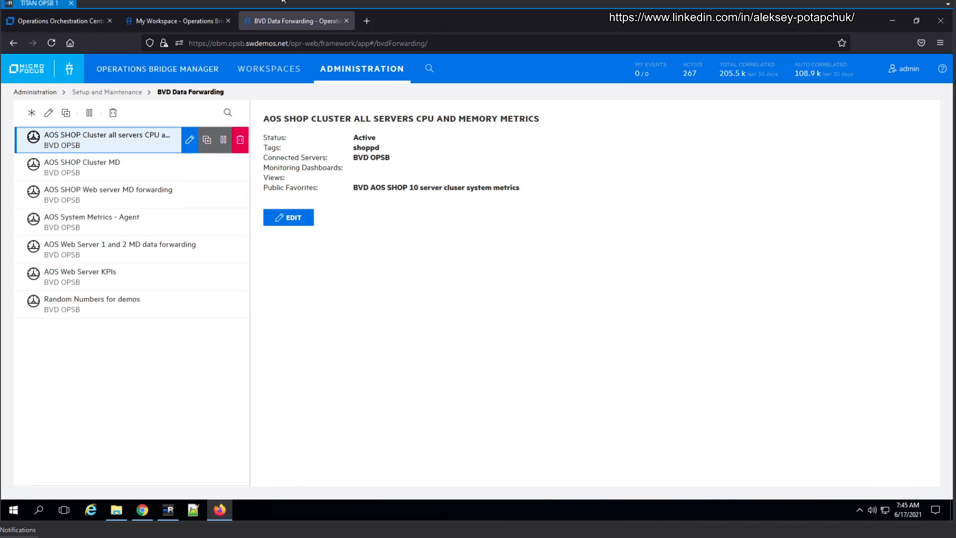
left_click(148, 195)
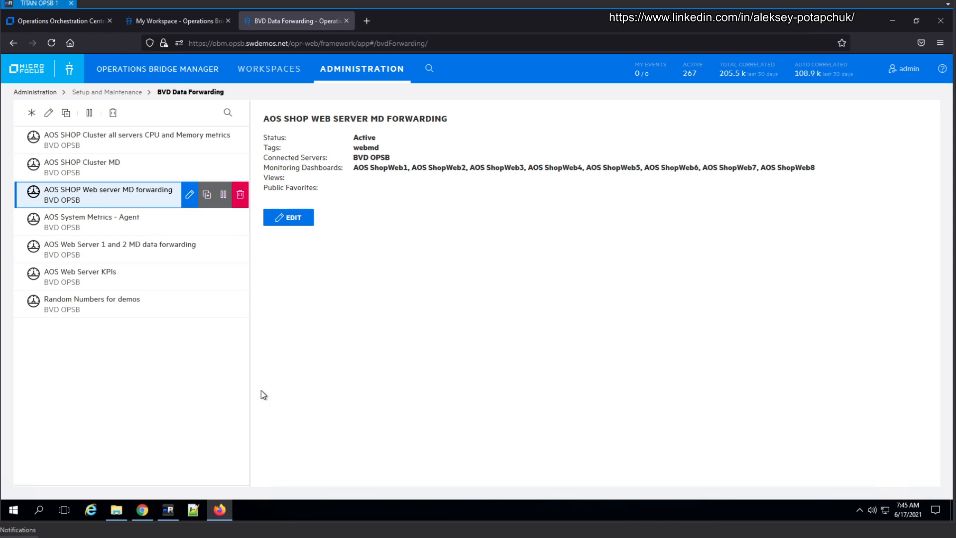
left_click(143, 511)
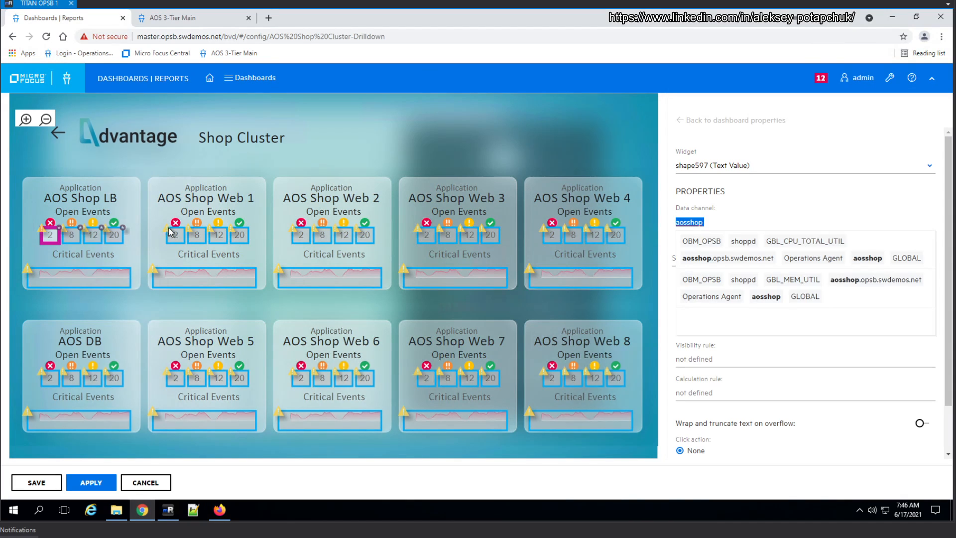
left_click(175, 236)
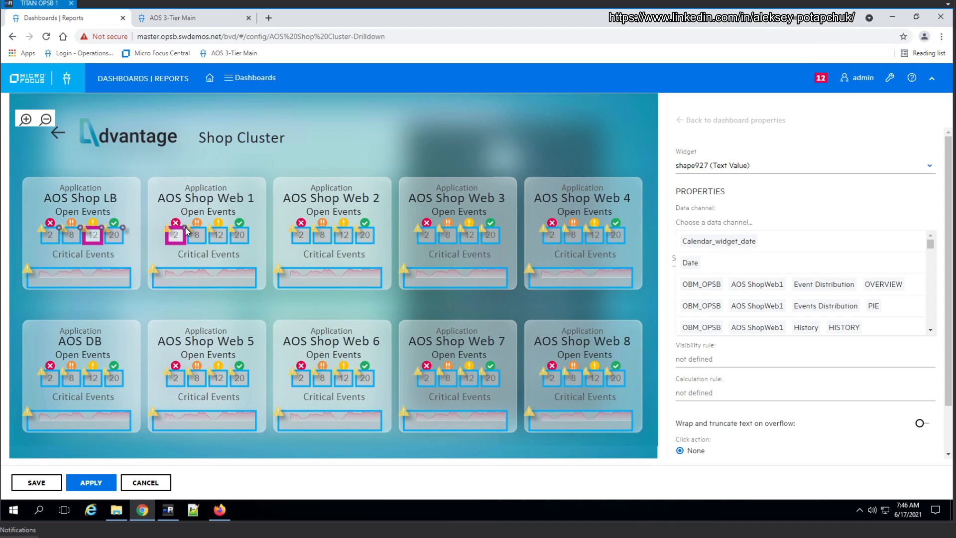
left_click(193, 240)
left_click(181, 242)
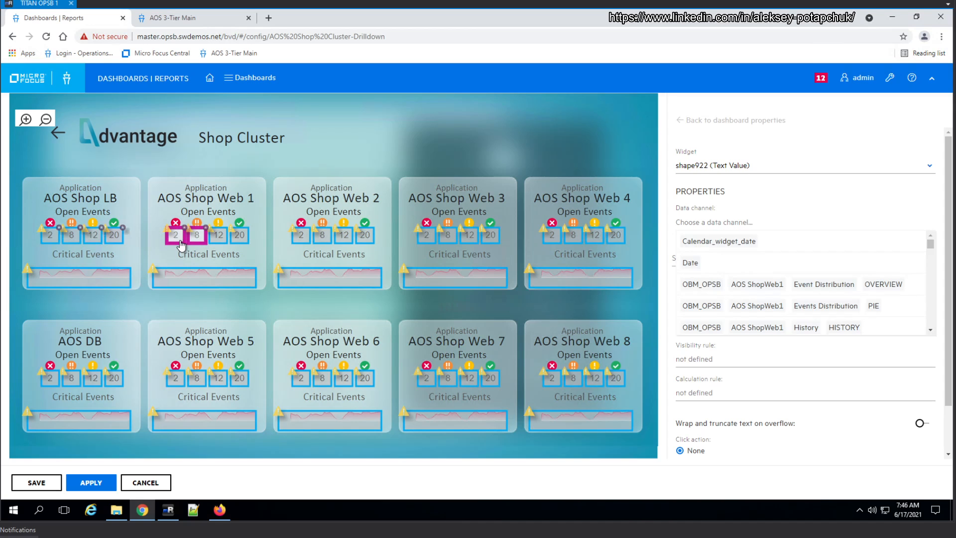
left_click(180, 242)
type("shpweb1")
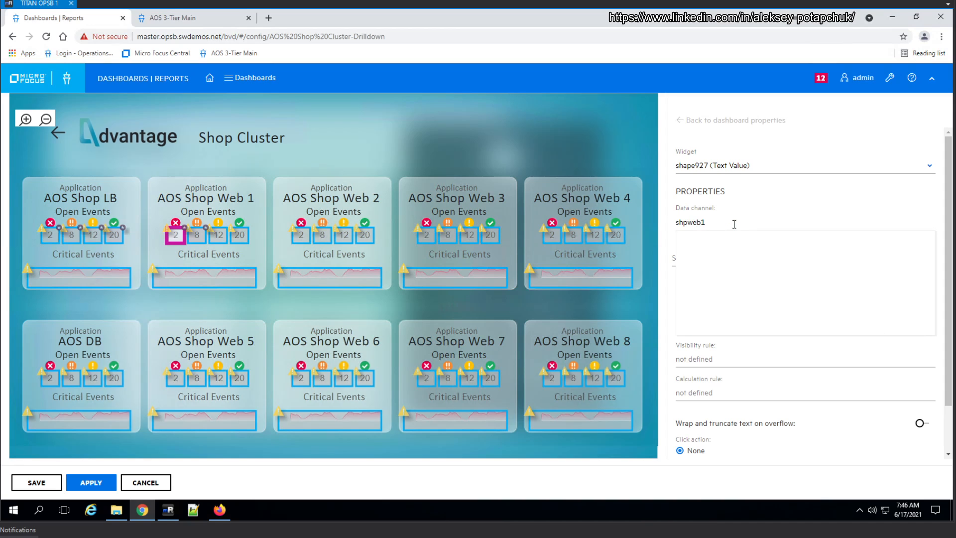
left_click_drag(734, 224, 652, 215)
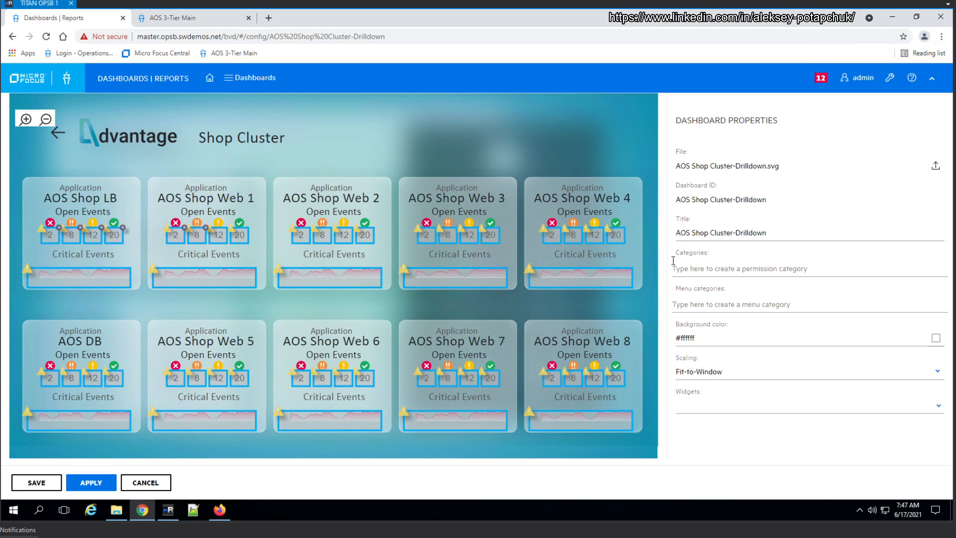
Assign the data channel OBM_OPSB AOS ShopWeb1 Events Distribution PIE to the critical event count on the AOS Shop Web 1 card
left_click(171, 235)
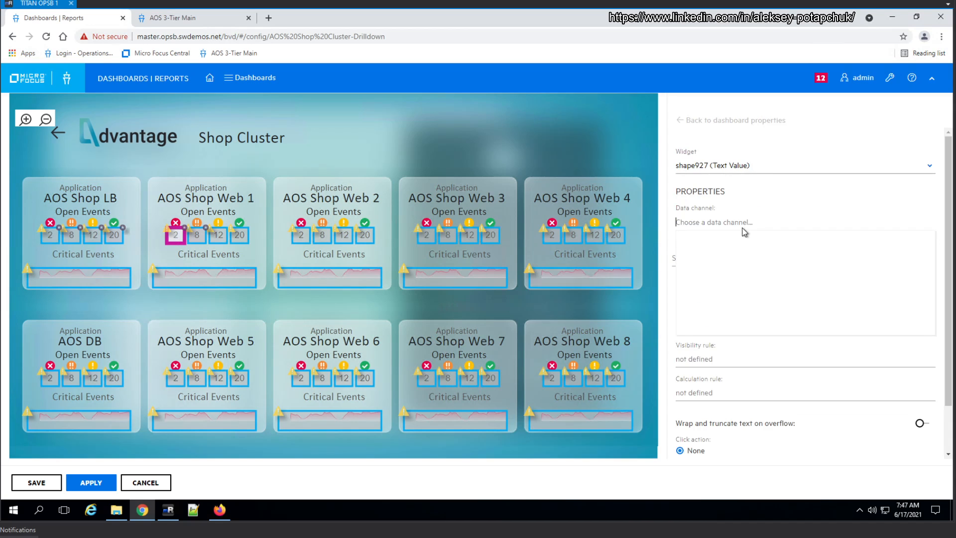
left_click(741, 223)
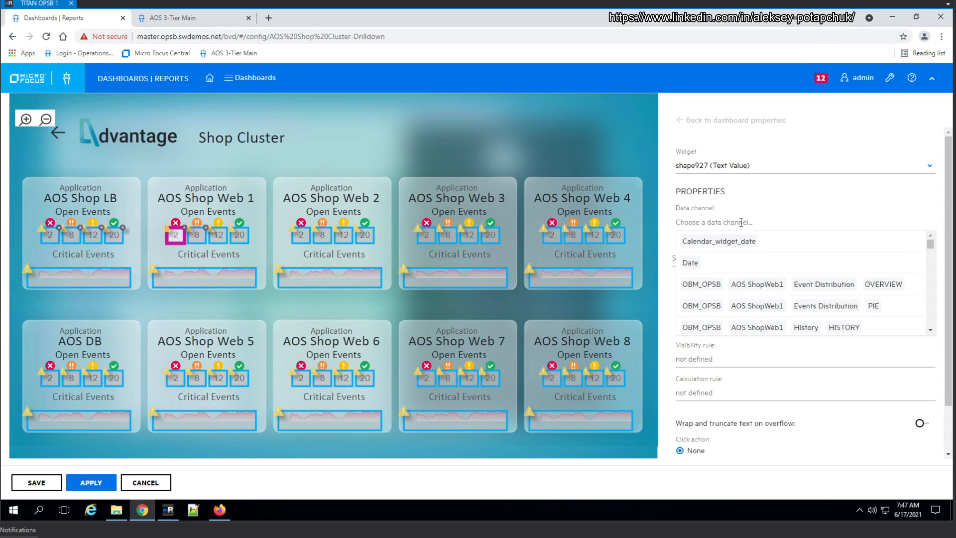
type("shopwe")
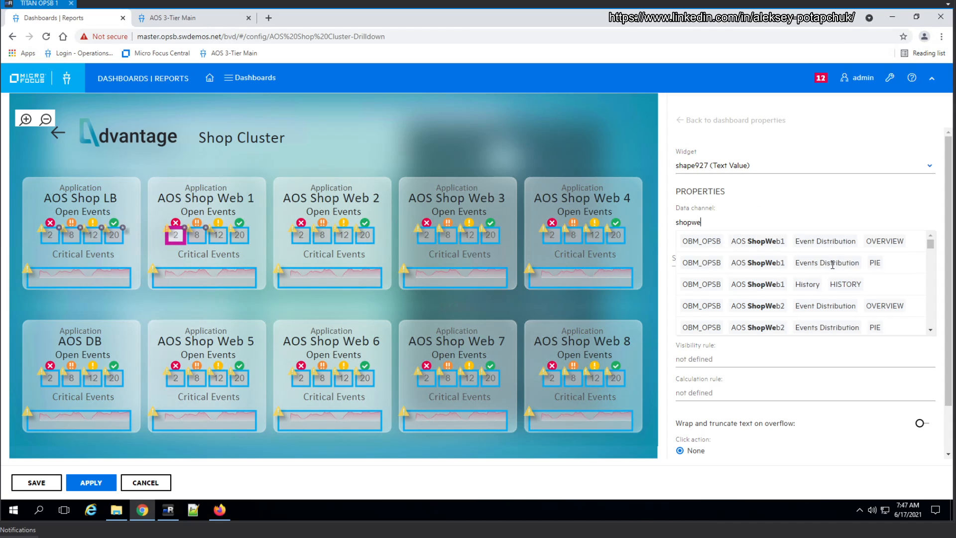
type("b1")
left_click(839, 268)
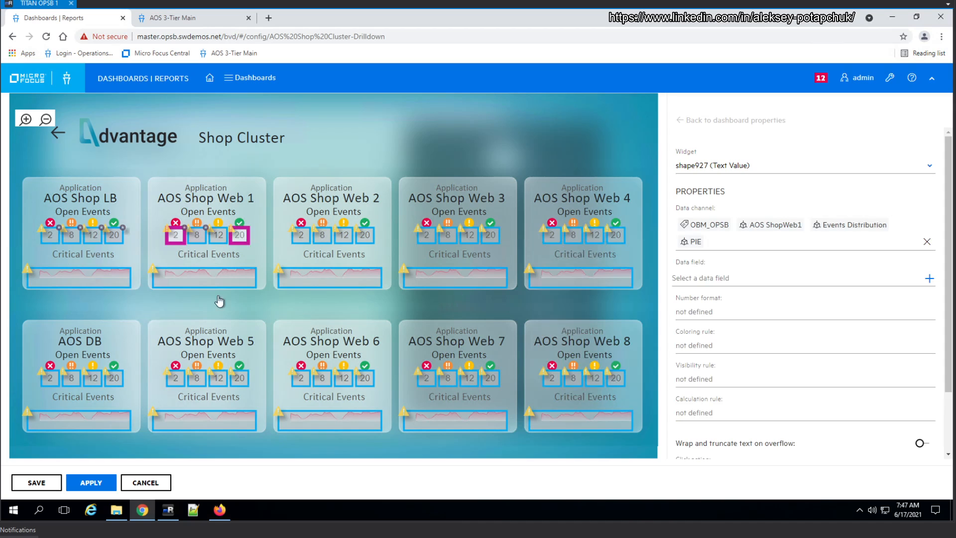
Set the data field of the AOS Shop Web 1 critical event count to numberOfCritical
left_click(705, 277)
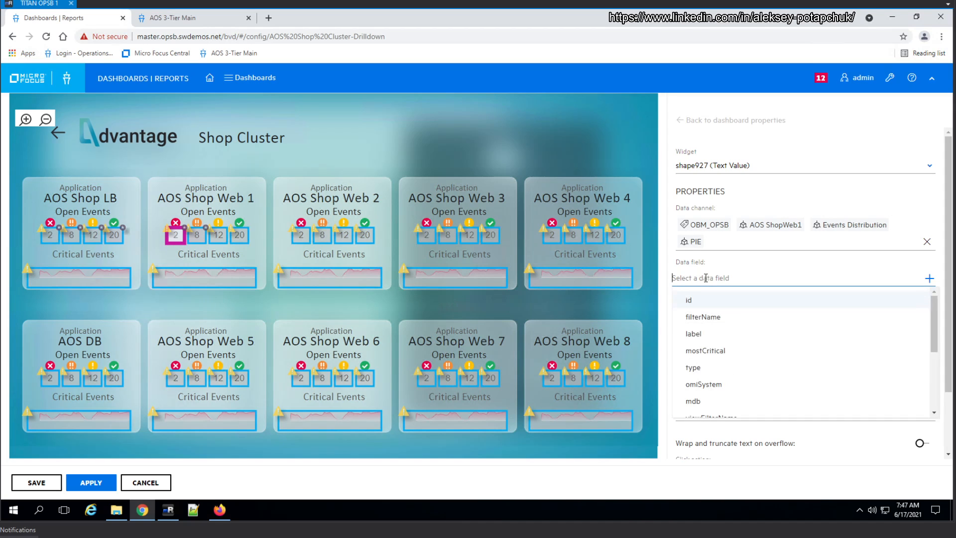
type("crite")
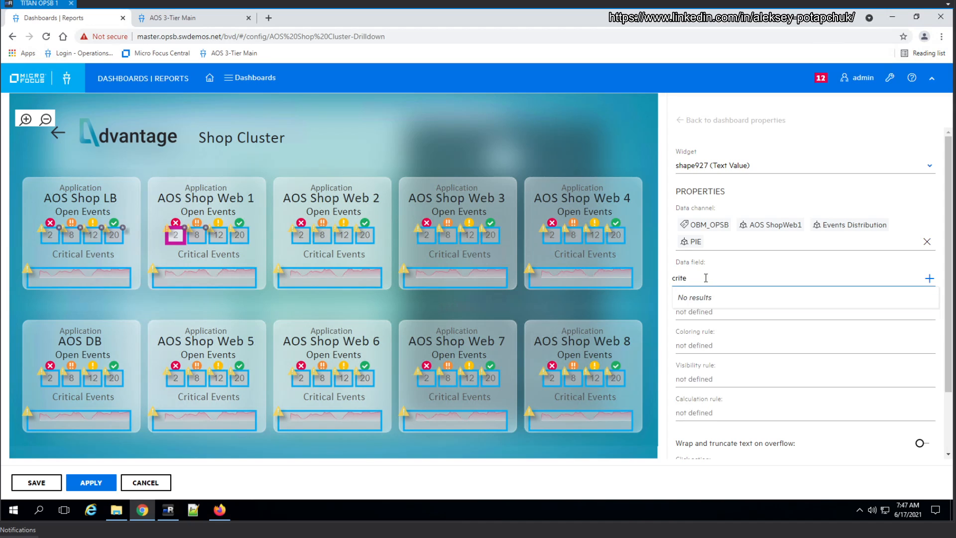
key("BackSpace")
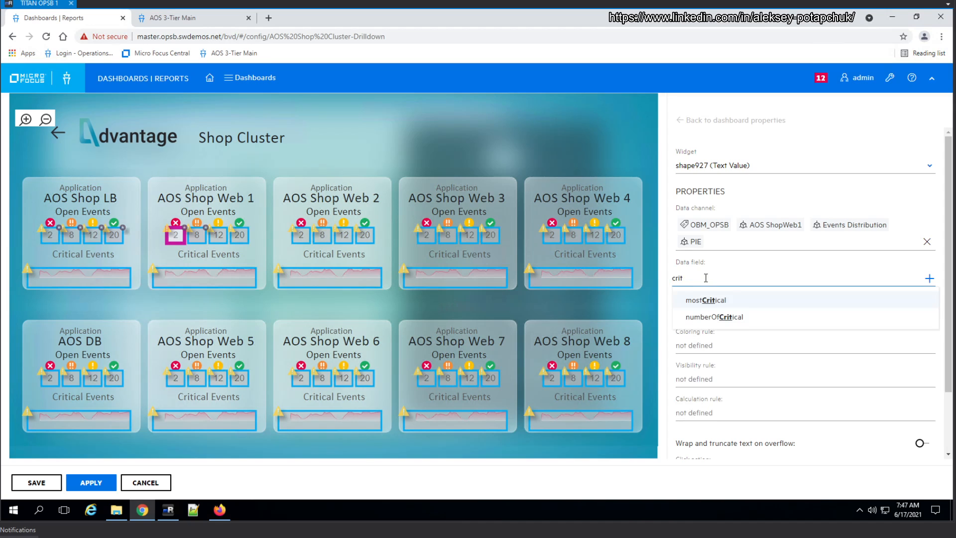
left_click(735, 324)
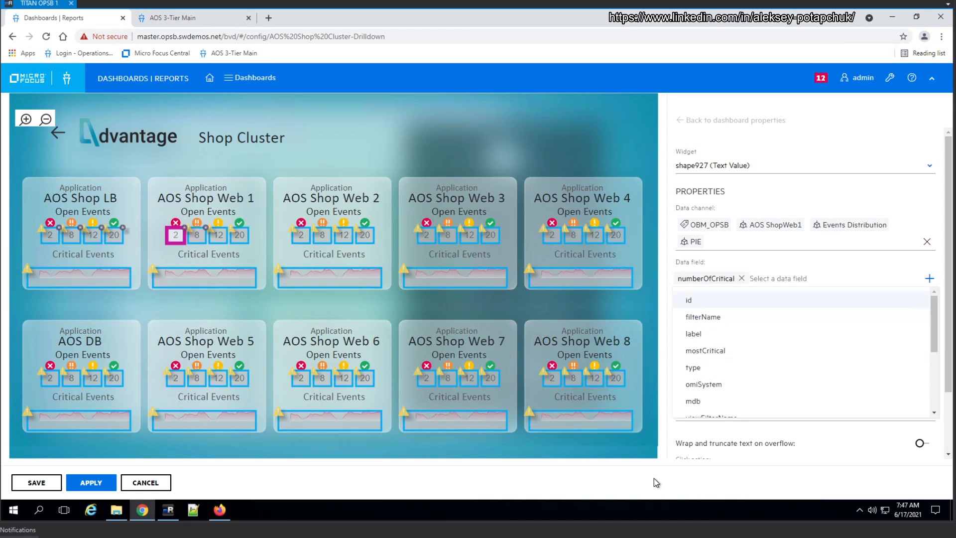
left_click(942, 295)
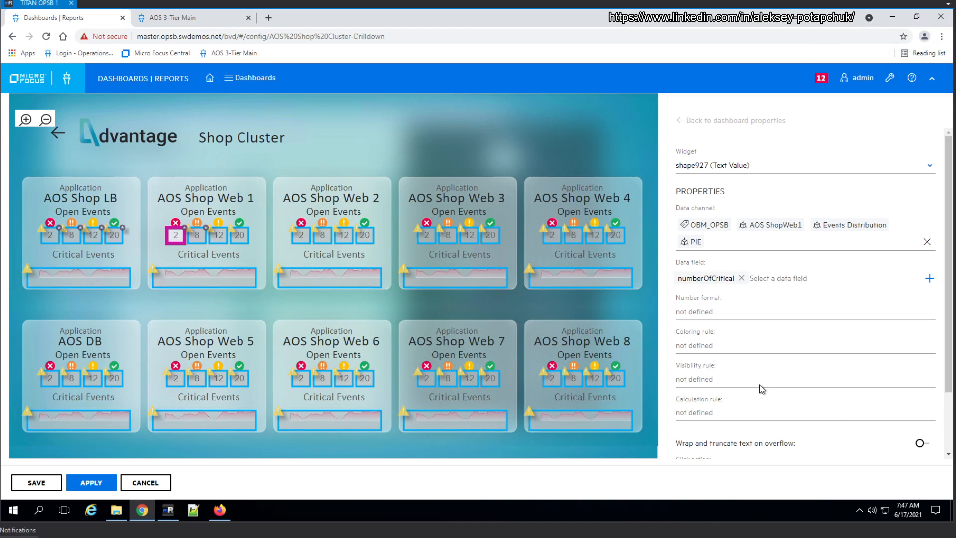
scroll(761, 386, "down", 2)
scroll(782, 377, "up", 2)
Connect the AOS Shop Web 1 major event count to OBM_OPSB AOS ShopWeb1 Events Distribution PIE with data field numberOfMajor
left_click(196, 238)
left_click(741, 222)
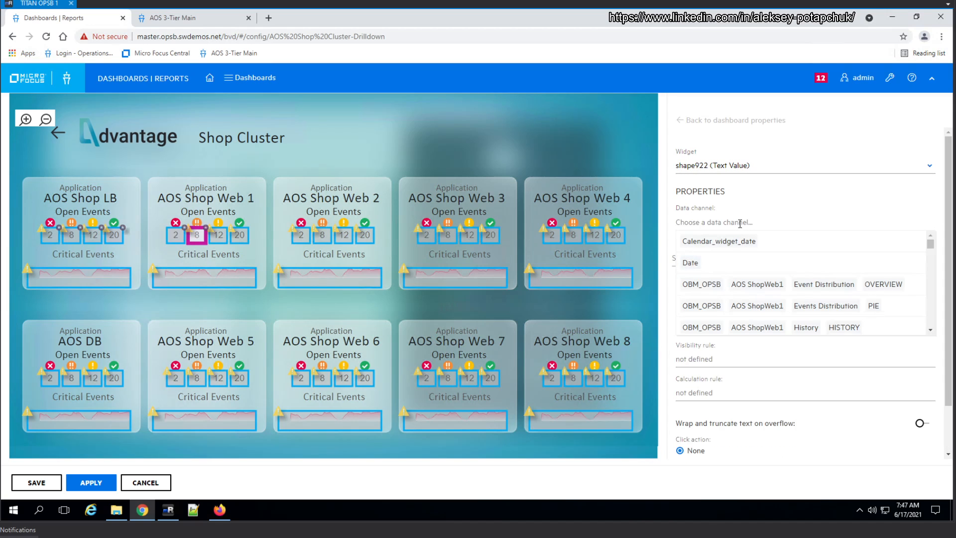
type("shopweb1")
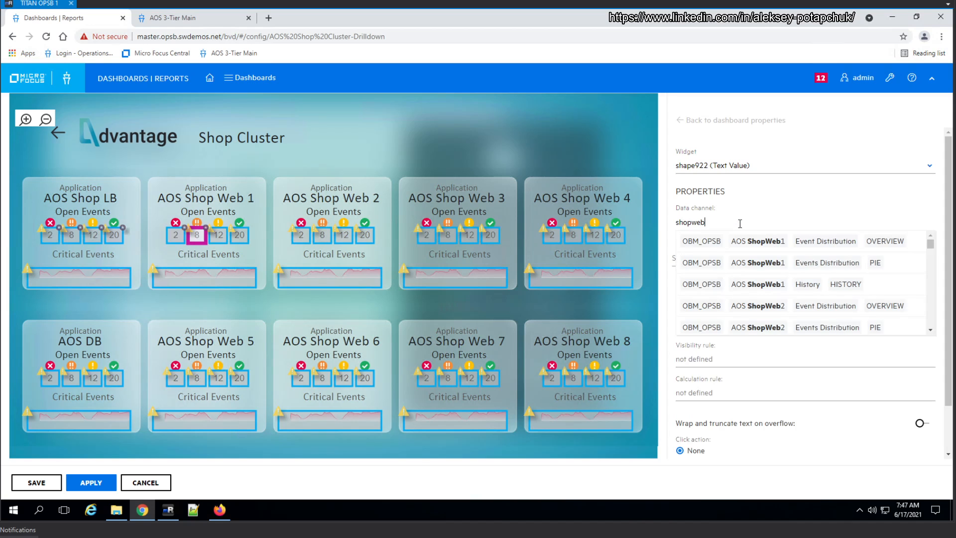
left_click(804, 266)
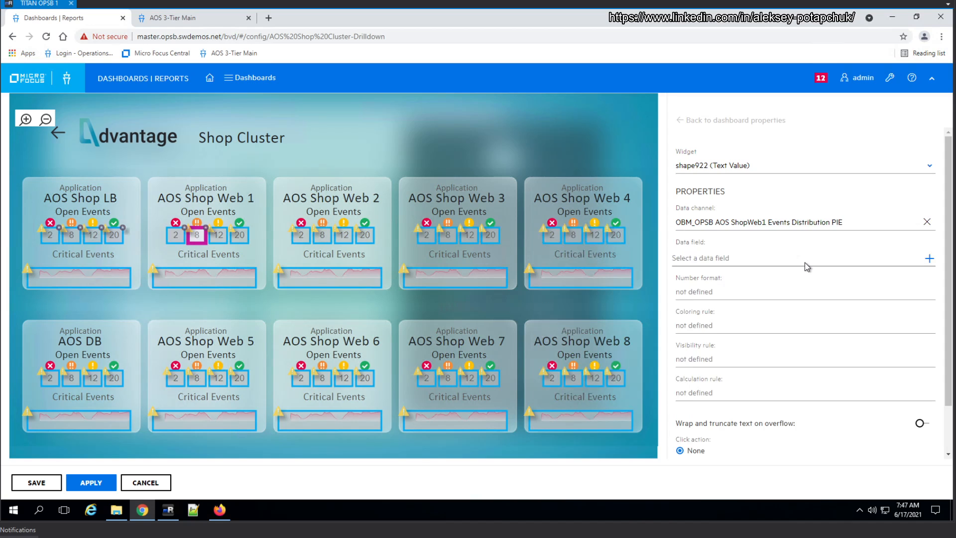
left_click(721, 282)
type("major")
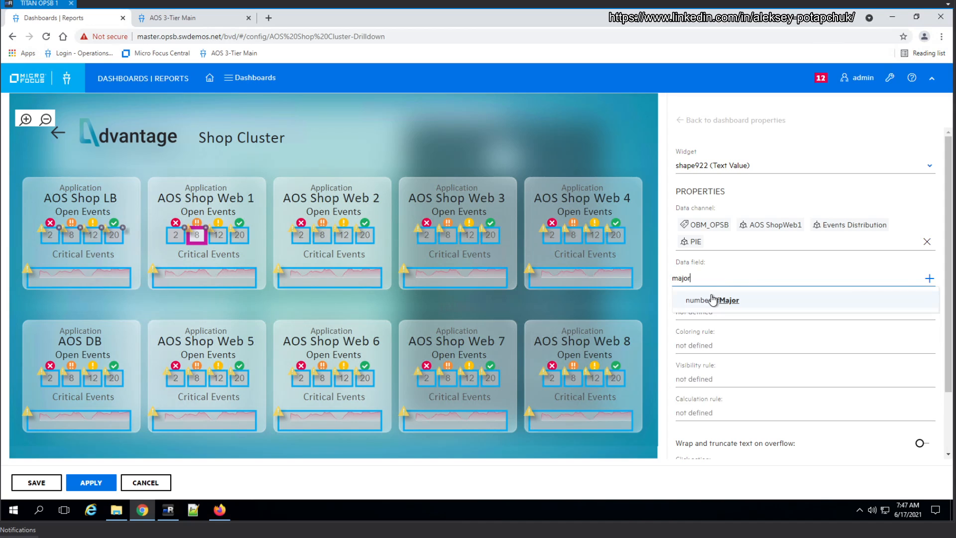
left_click(712, 301)
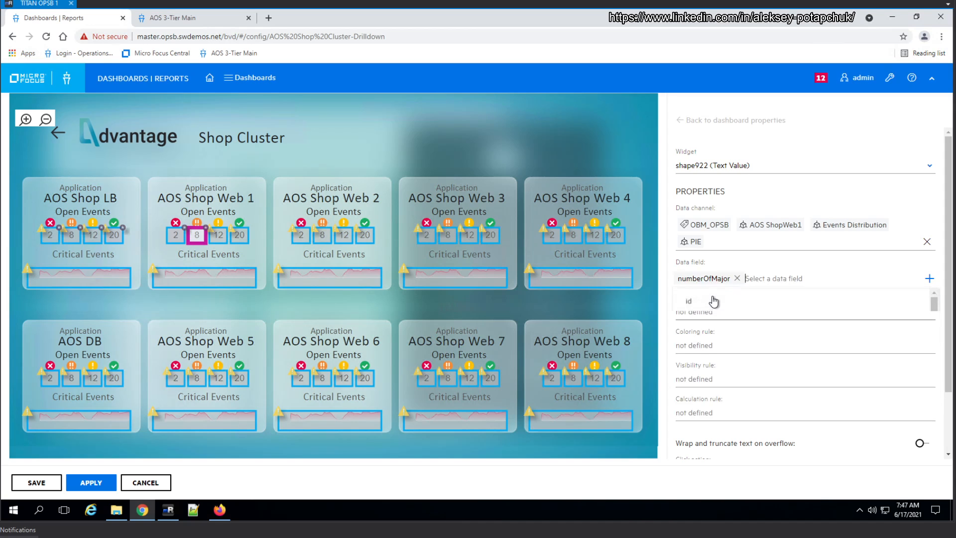
Connect the AOS Shop Web 1 minor event count to OBM_OPSB AOS ShopWeb1 Events Distribution PIE with data field numberOfMinor
left_click(218, 235)
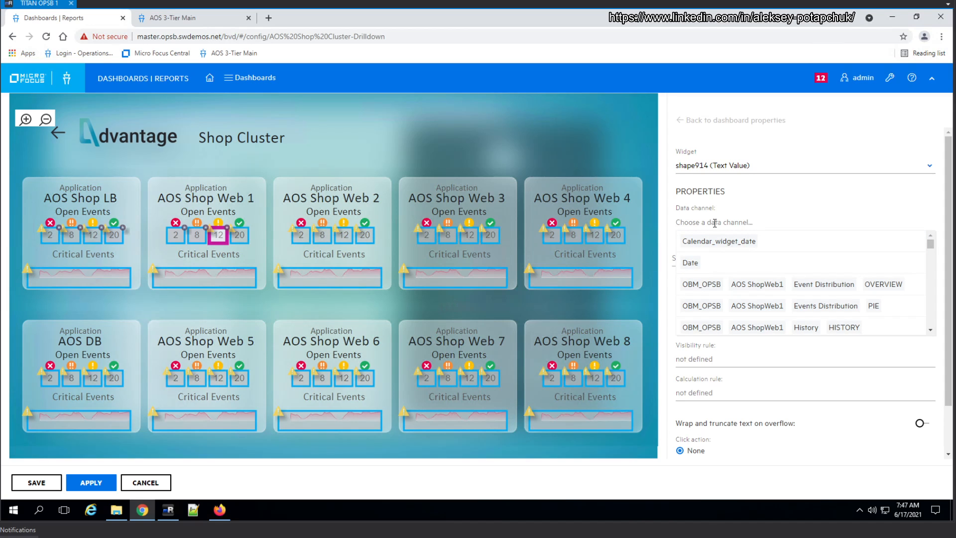
type("shopweb")
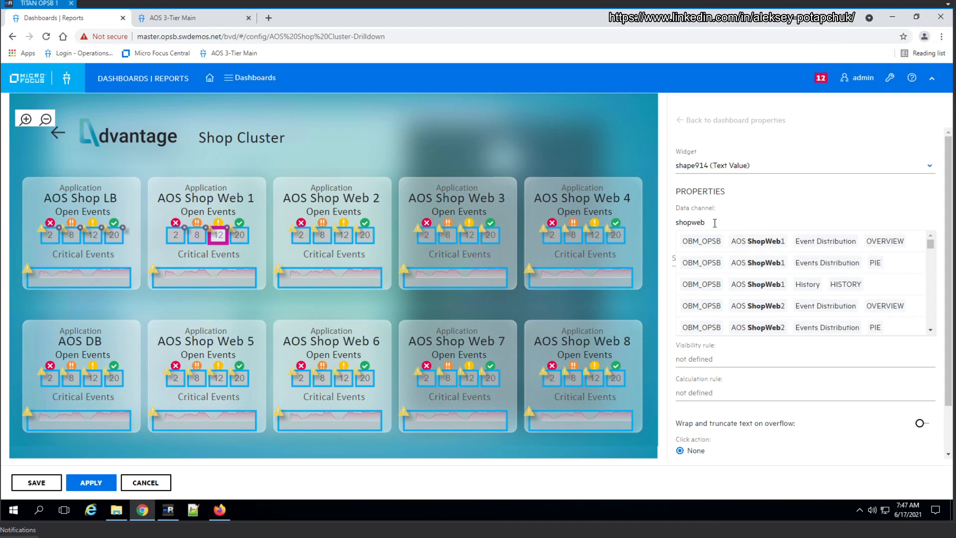
type("1")
left_click(770, 262)
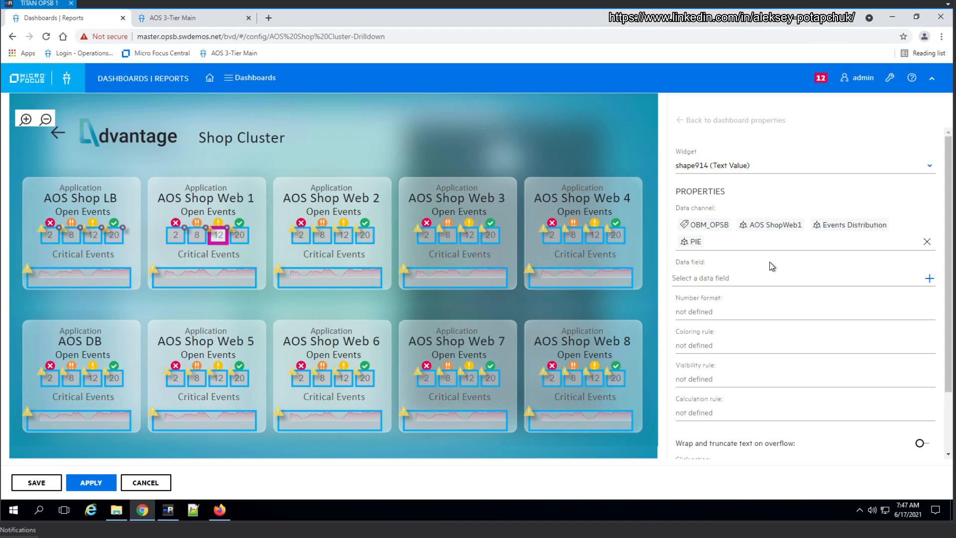
left_click(699, 277)
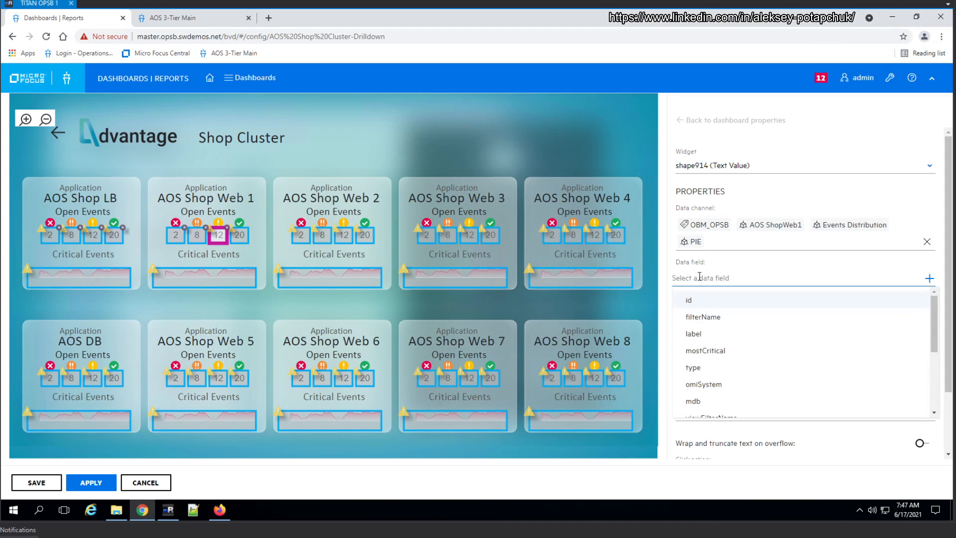
type("minor")
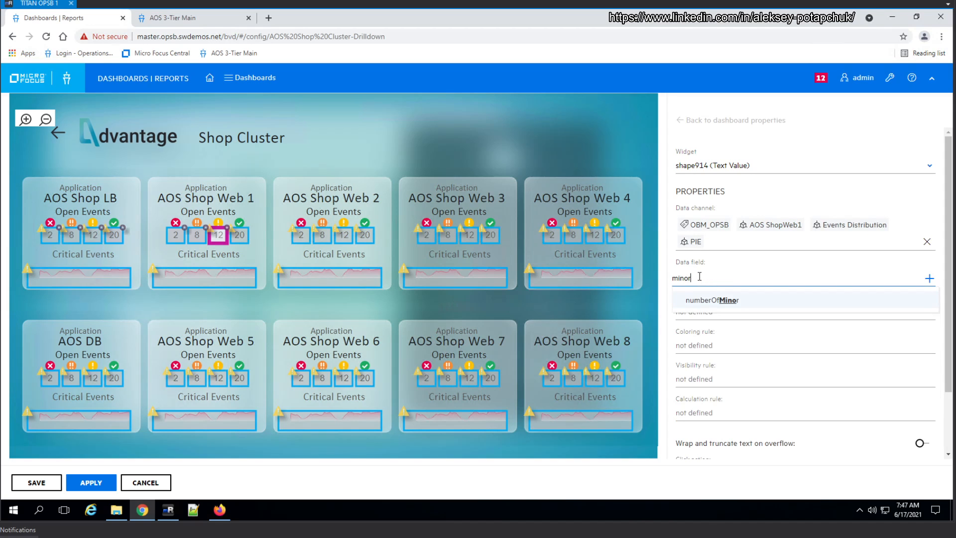
left_click(725, 301)
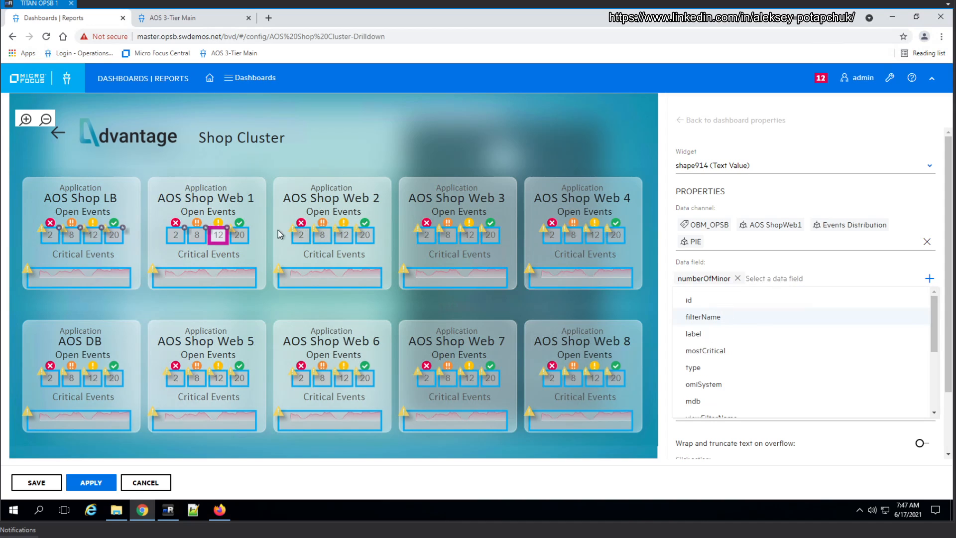
Connect the AOS Shop Web 1 normal event count to OBM_OPSB AOS ShopWeb1 Events Distribution PIE with data field numberOfNormal
left_click(243, 242)
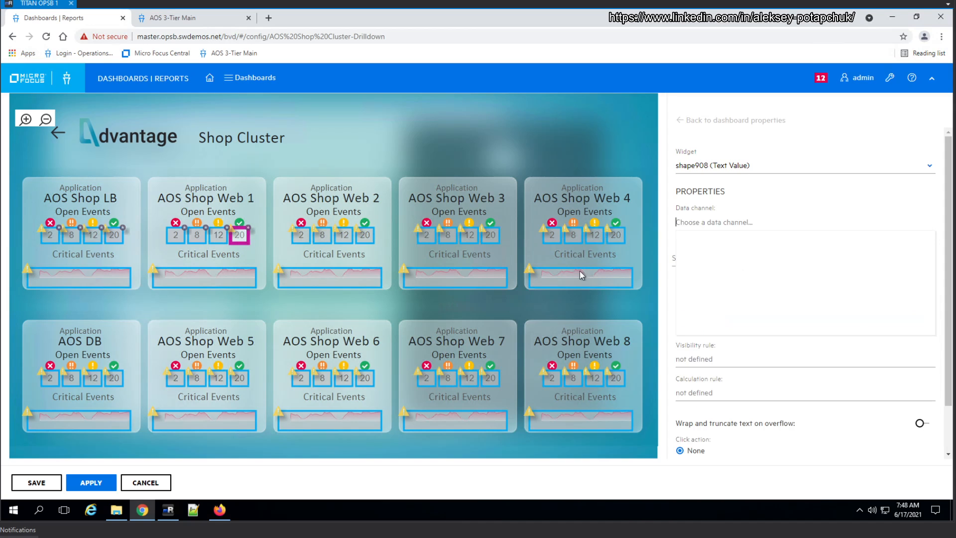
left_click(689, 222)
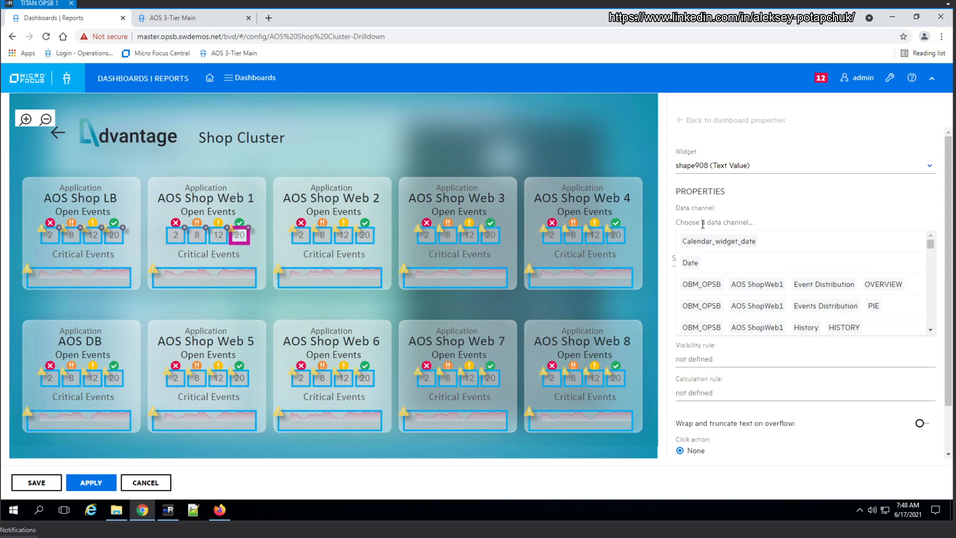
type("shopweb2")
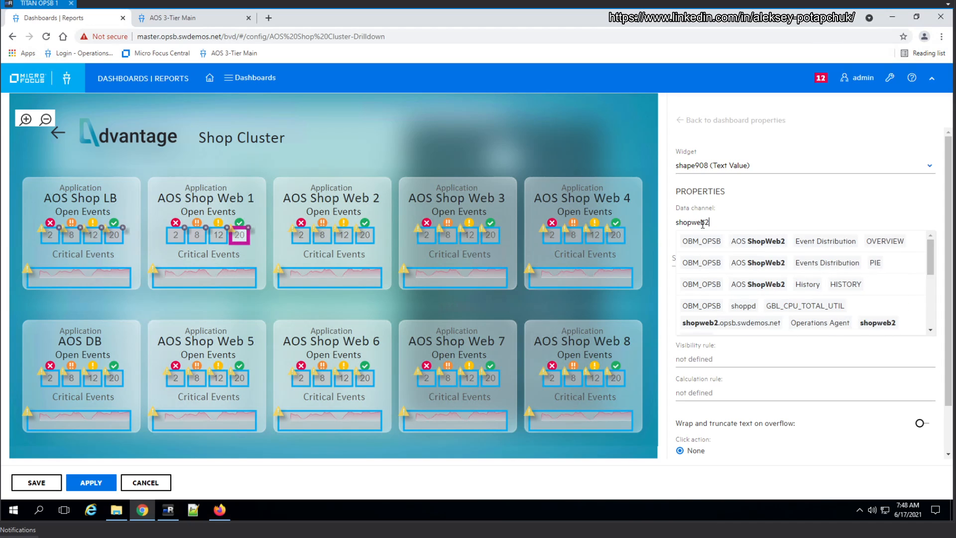
key("BackSpace")
type("1")
left_click(812, 260)
left_click(737, 281)
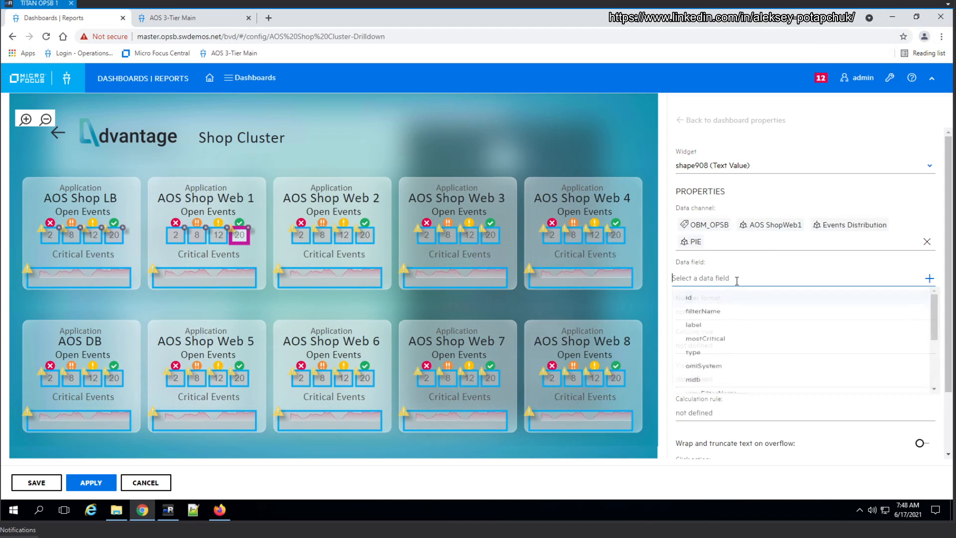
type("norma")
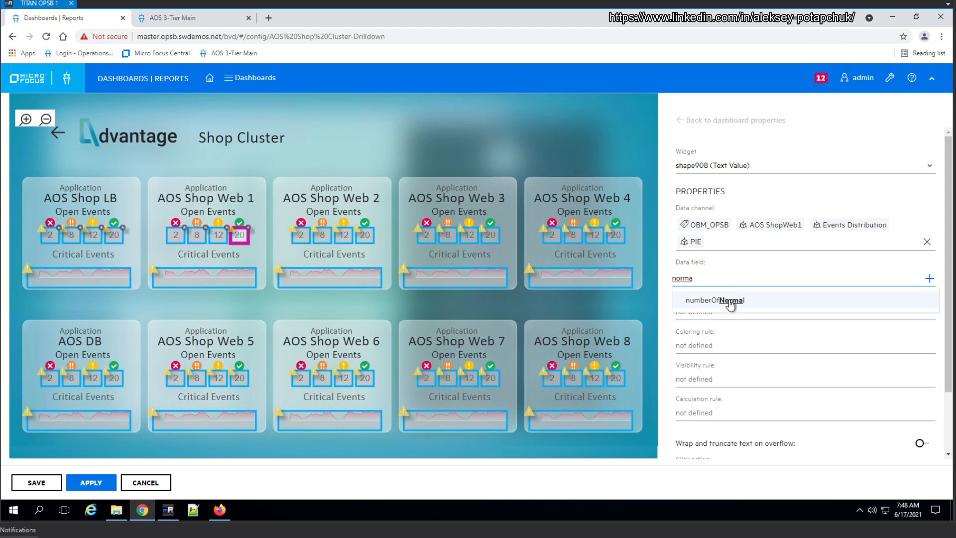
left_click(730, 301)
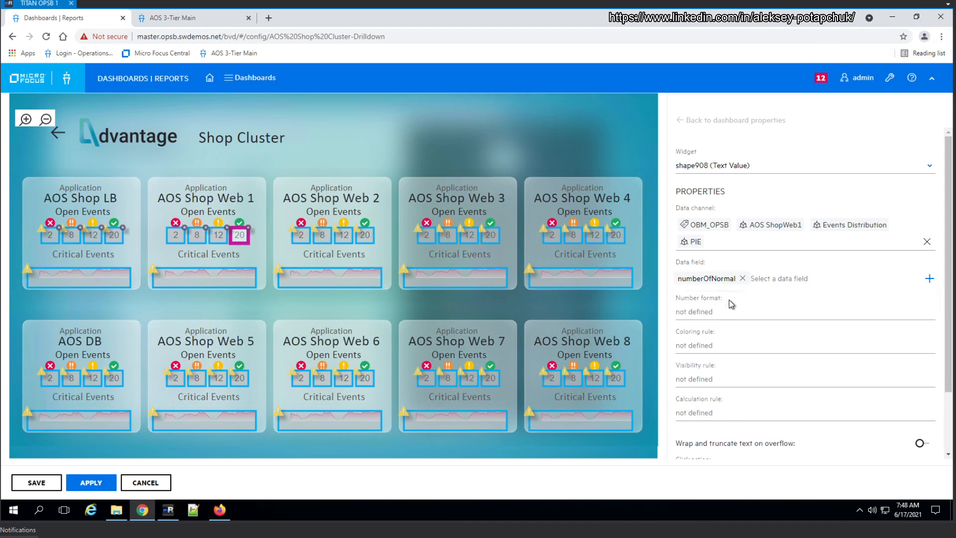
Assign the data channel OBM_OPSB AOS ShopWeb1 Events Distribution PIE to the Critical Events chart on the AOS Shop Web 1 card
left_click(229, 279)
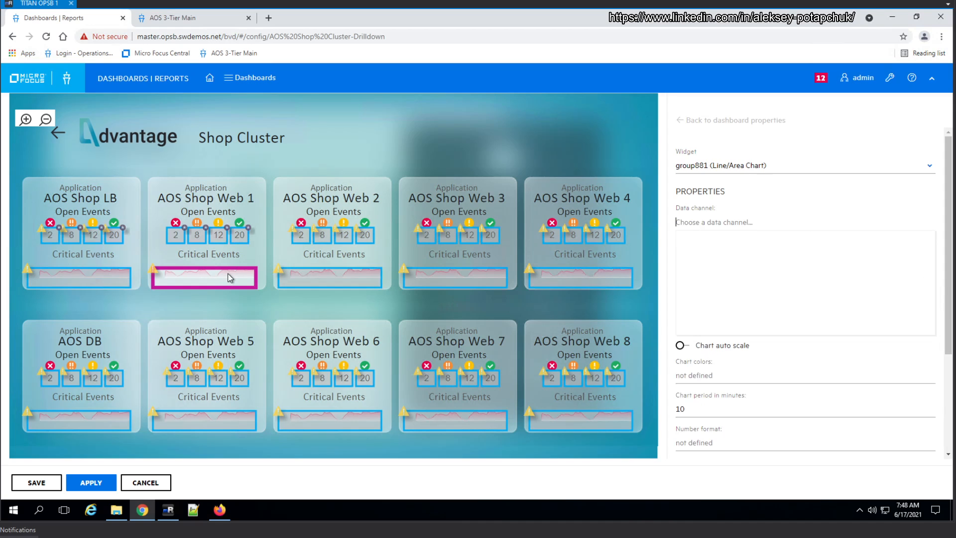
left_click(737, 222)
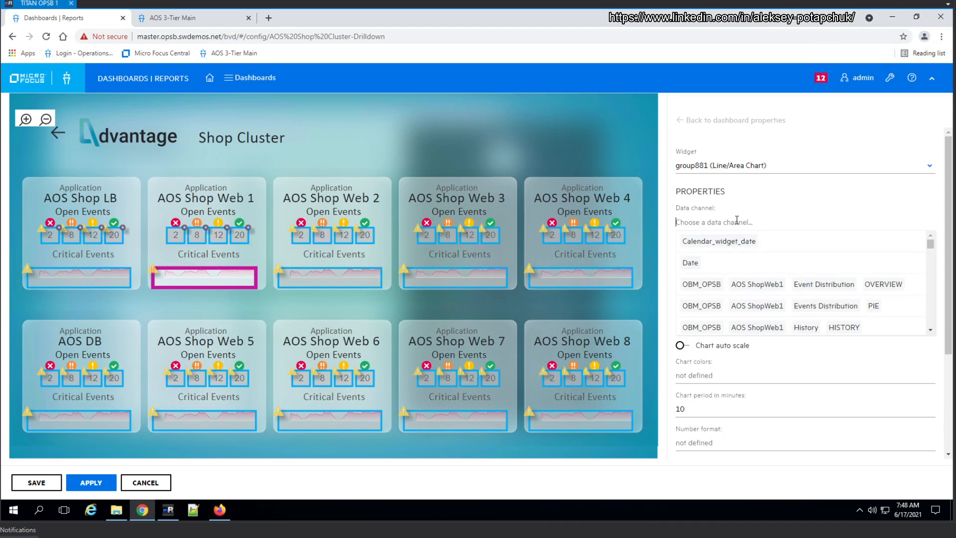
type("shopweb1")
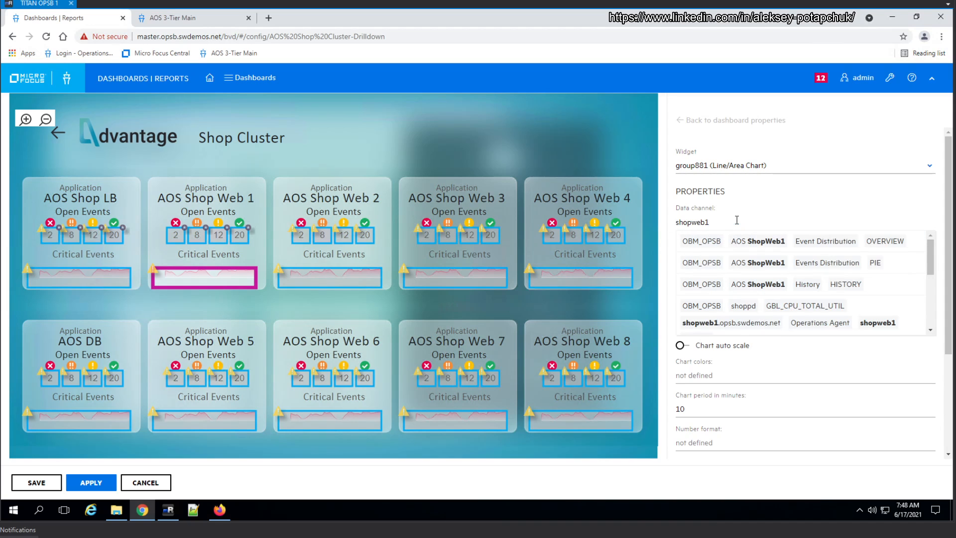
left_click(812, 263)
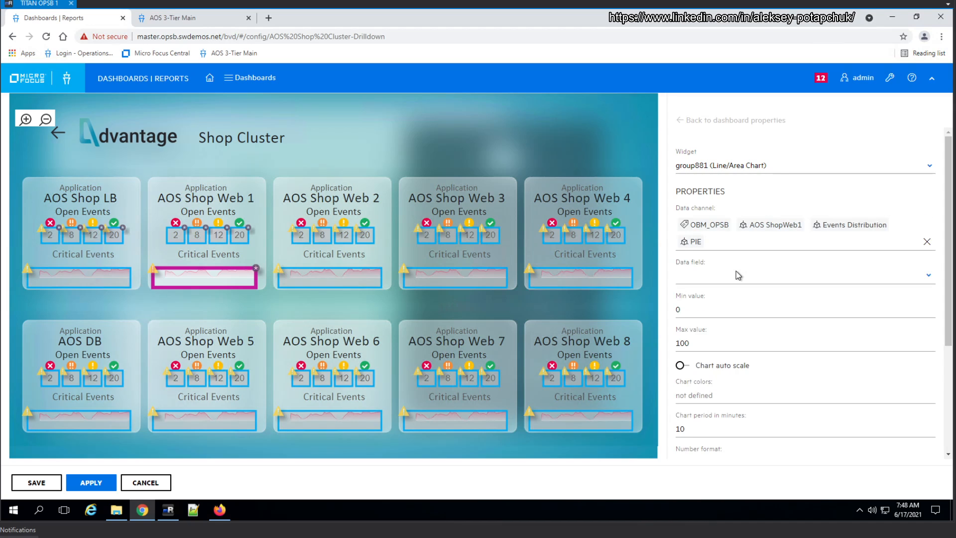
Set the AOS Shop Web 1 Critical Events chart's data field to numberOfCritical and turn on chart auto scale
left_click(734, 282)
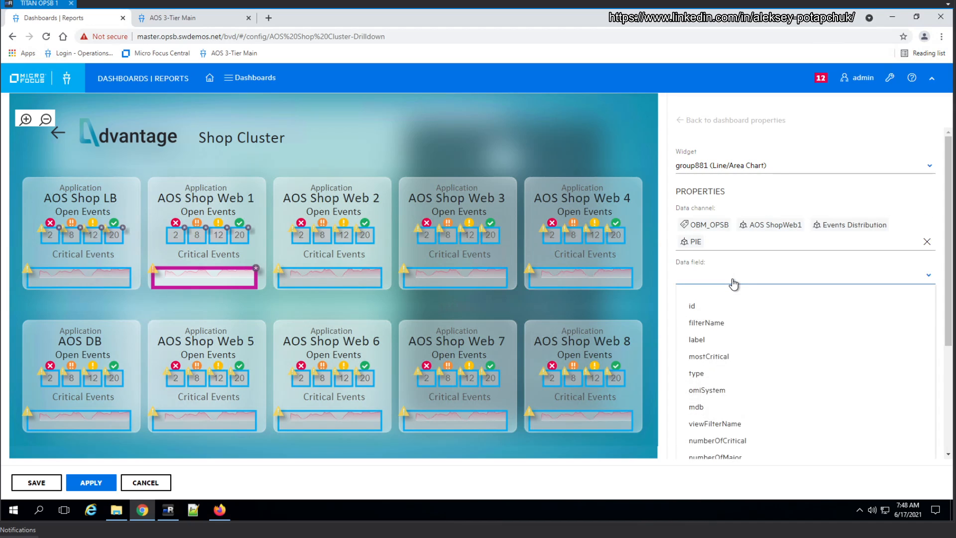
left_click(727, 282)
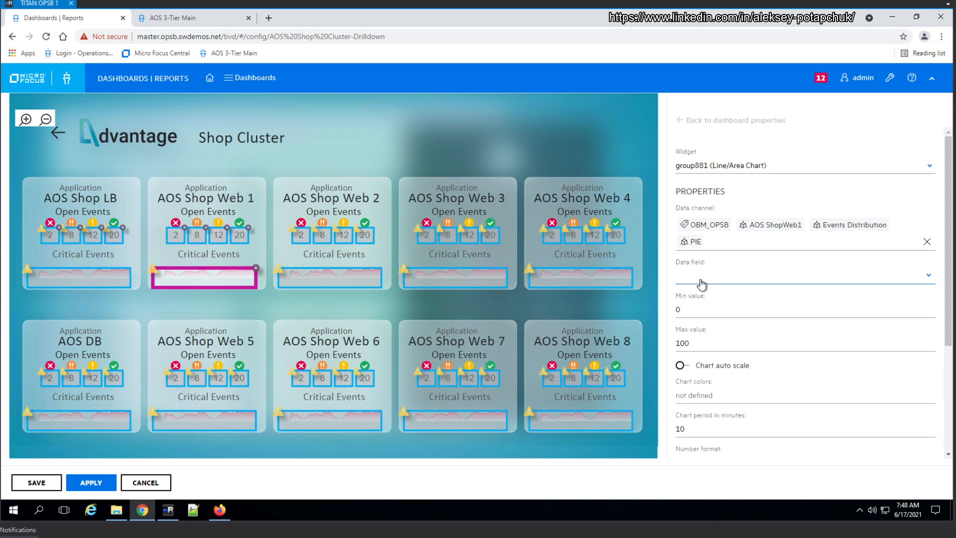
left_click(701, 283)
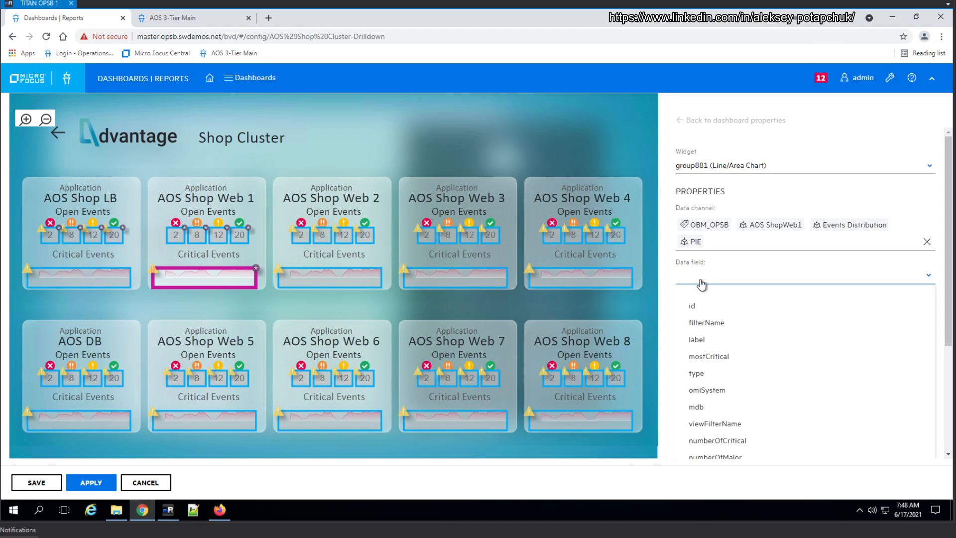
left_click(862, 124)
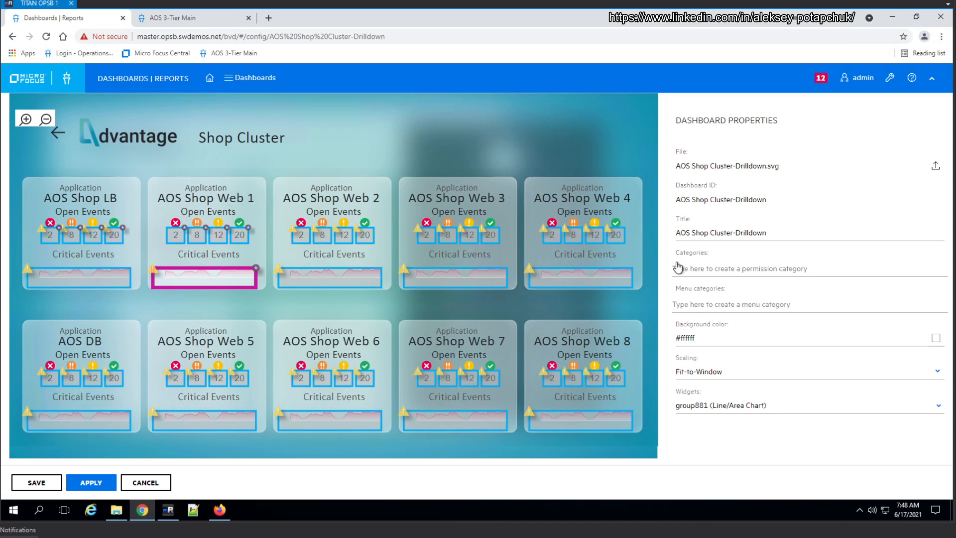
left_click(698, 279)
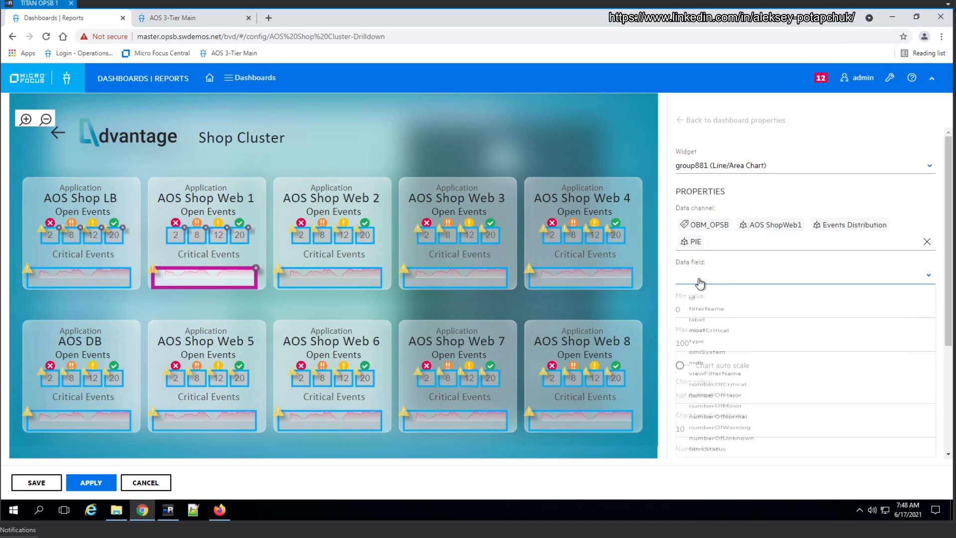
left_click(732, 441)
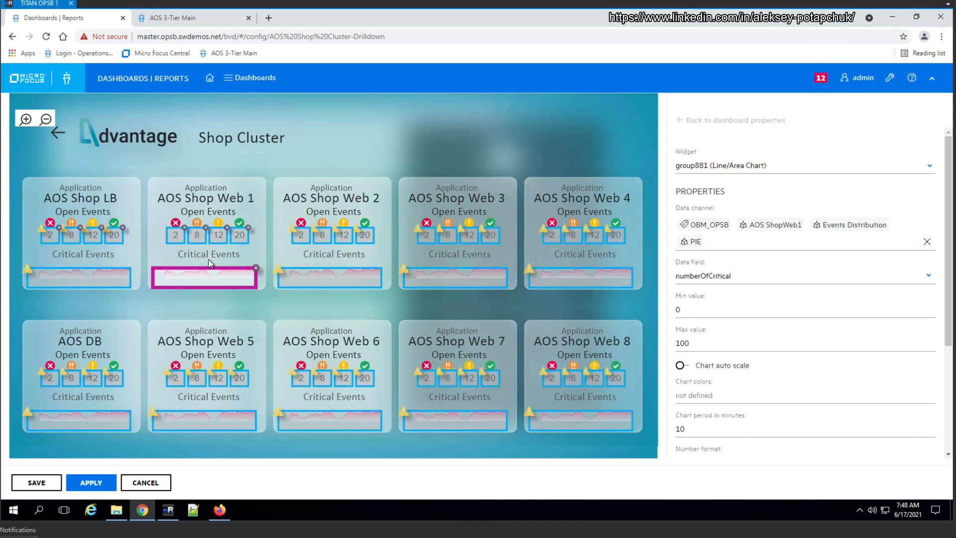
left_click(681, 367)
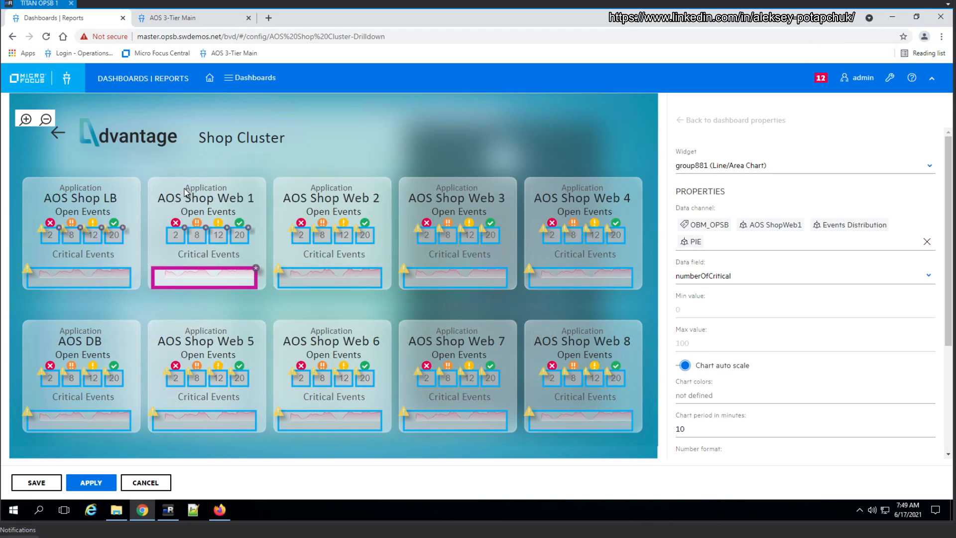
Apply the widget changes and view the AOS Shop Cluster-Drilldown dashboard in a new browser tab
left_click(91, 482)
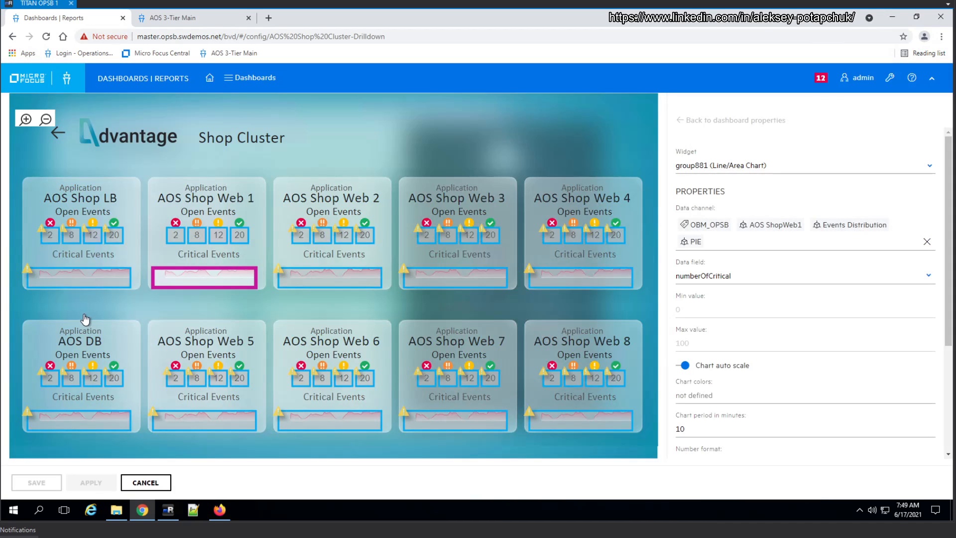
left_click(237, 78)
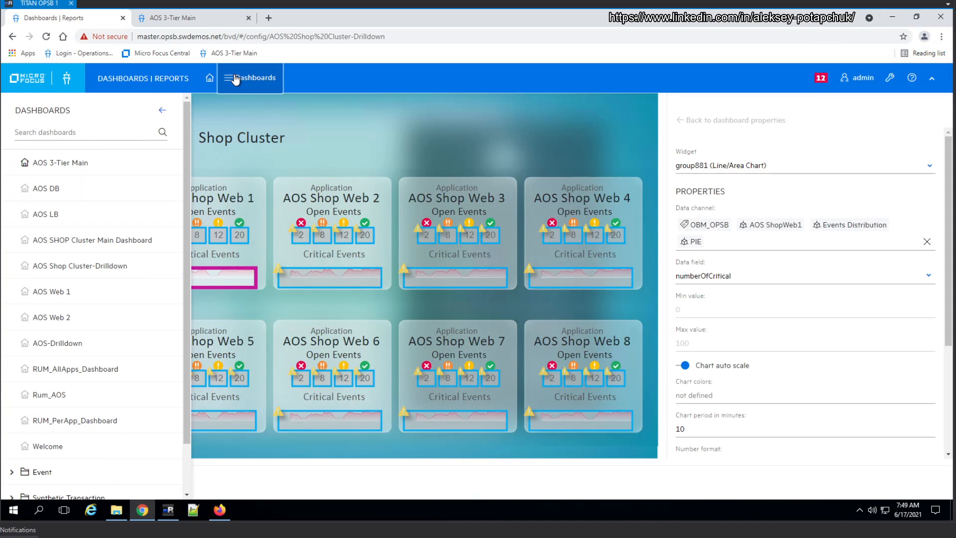
middle_click(95, 267)
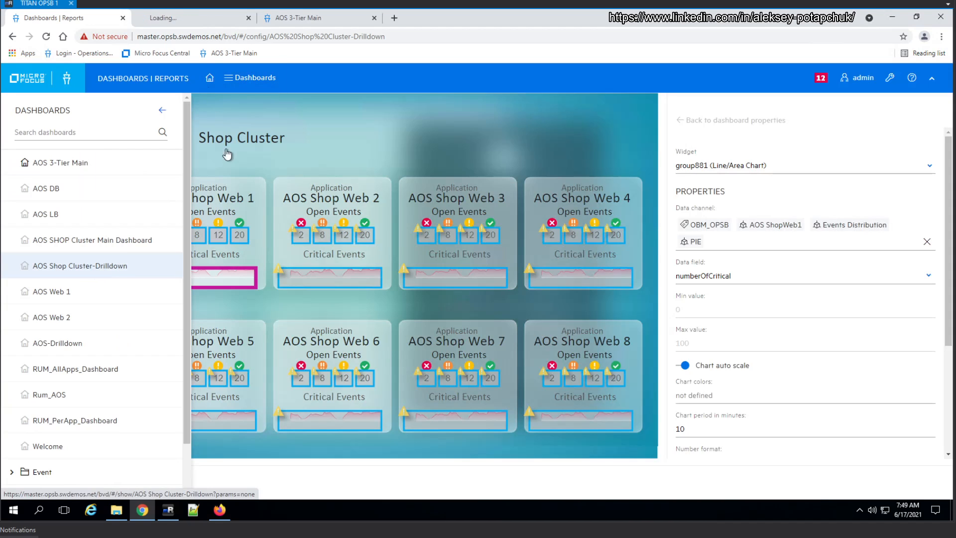
left_click(202, 22)
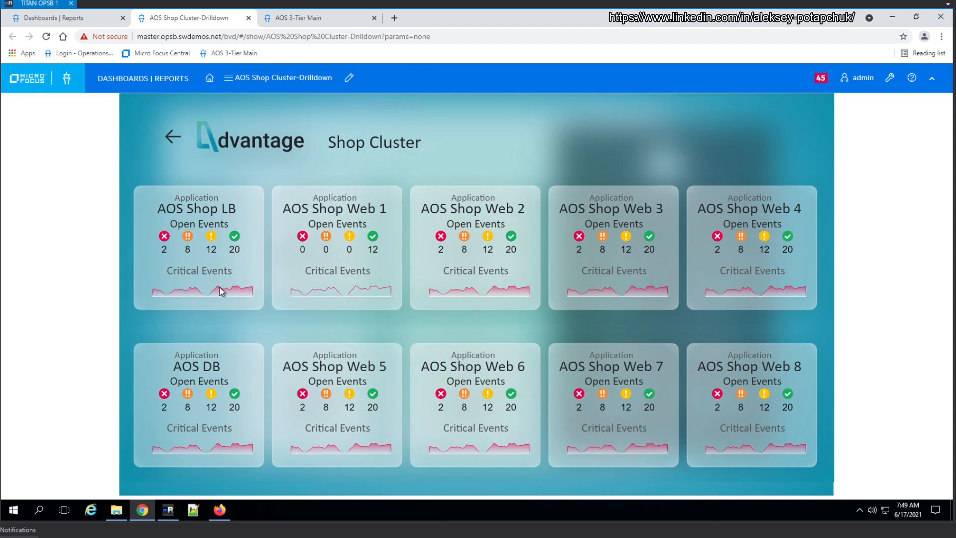
Switch to Operations Bridge Manager in Firefox and examine the AOS Shop Web 1 event distribution in My Workspace
left_click(220, 504)
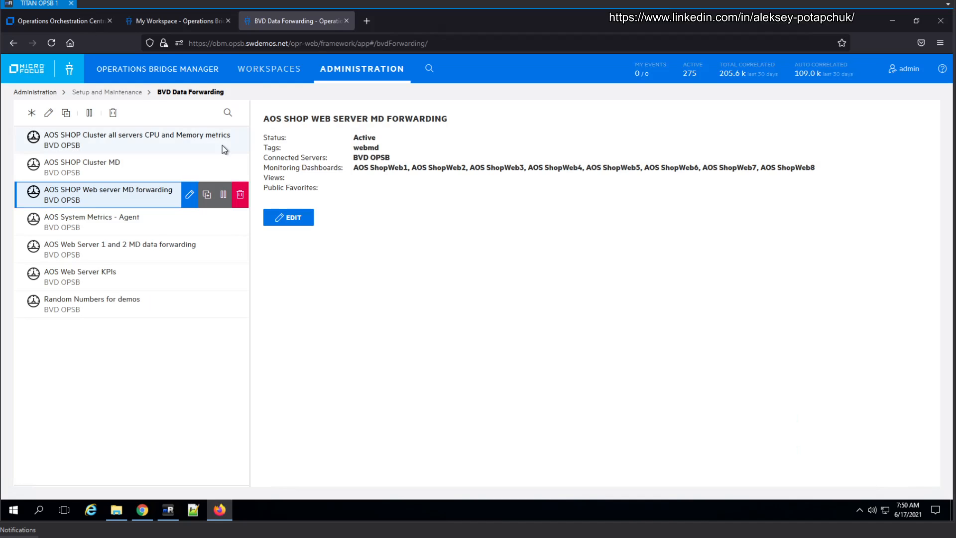
left_click(186, 22)
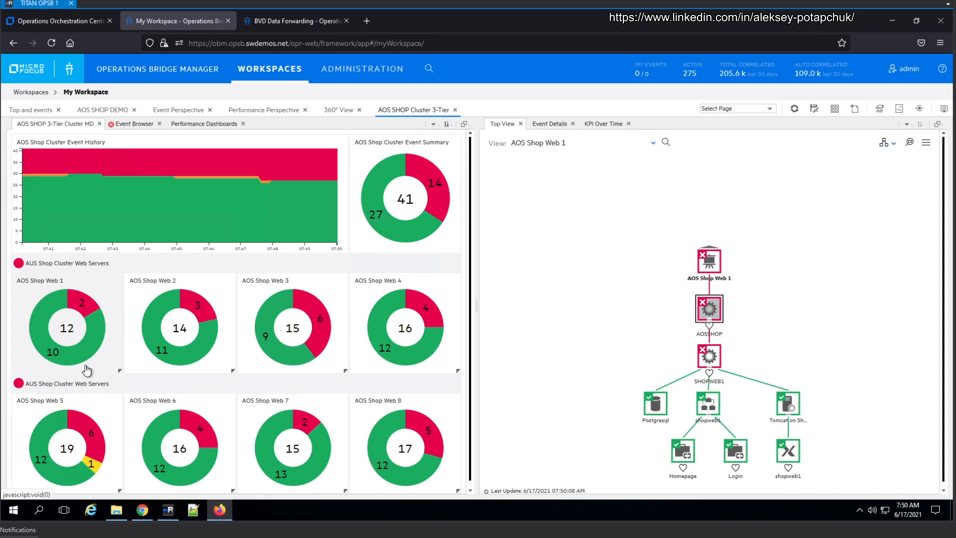
mouse_move(90, 364)
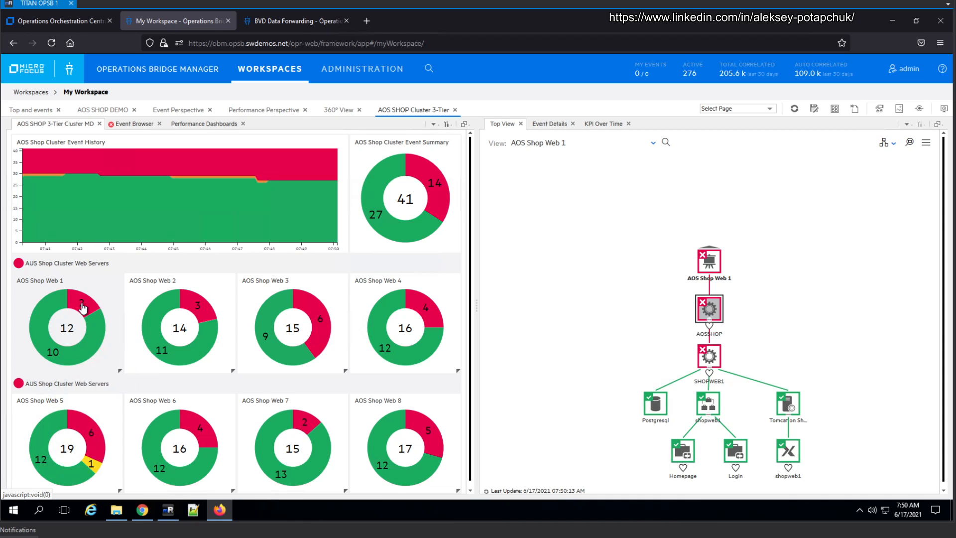
Return to the dashboard editor in Chrome and check the data channels and fields of the AOS Shop Web 1 normal and critical counts
left_click(143, 510)
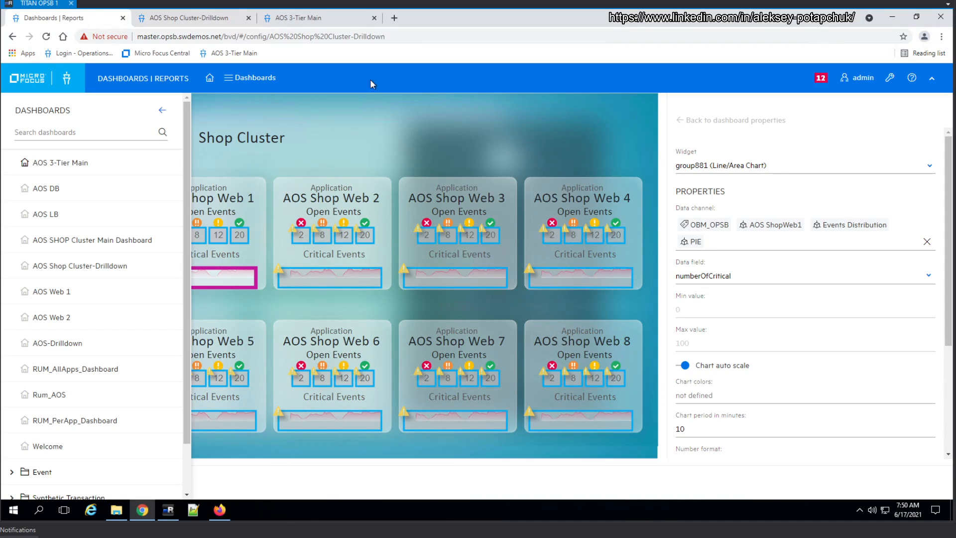
left_click(446, 117)
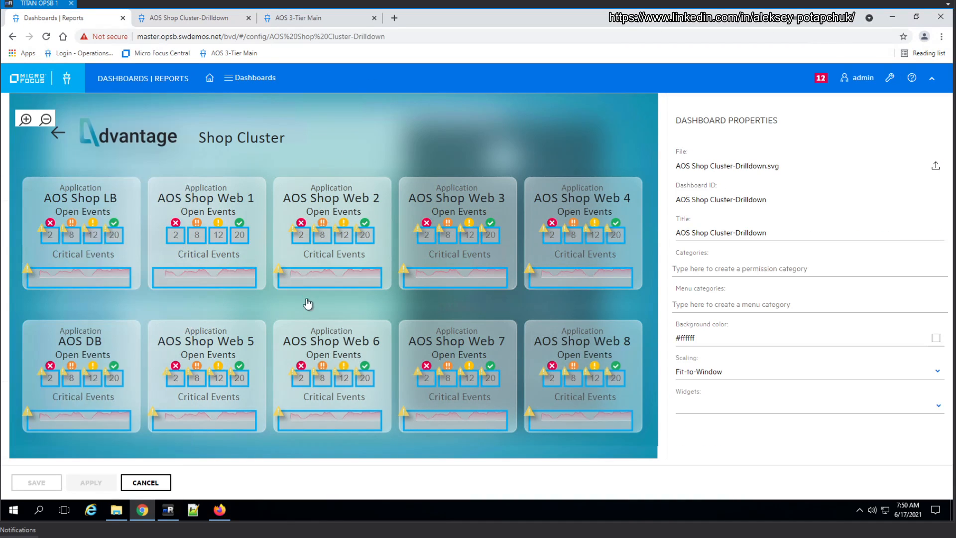
left_click(240, 236)
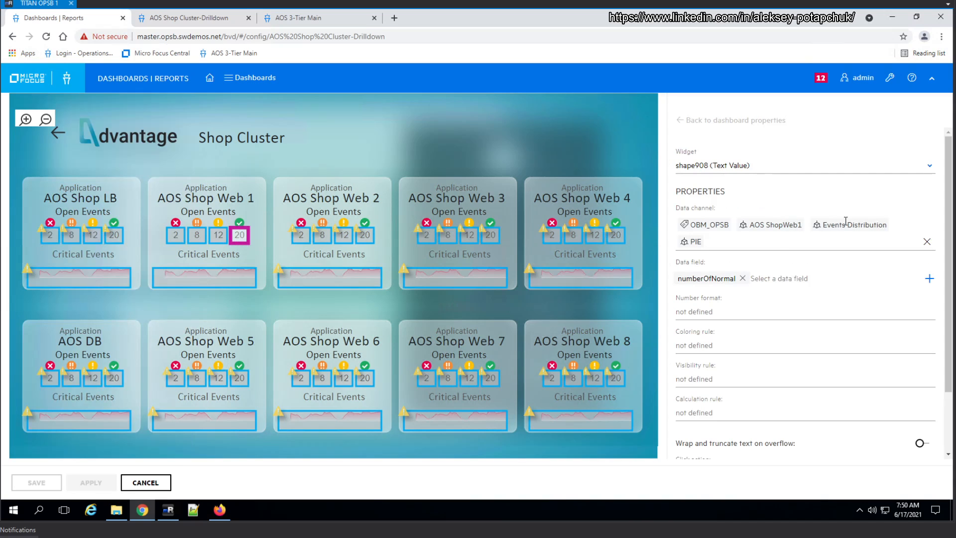
left_click(176, 235)
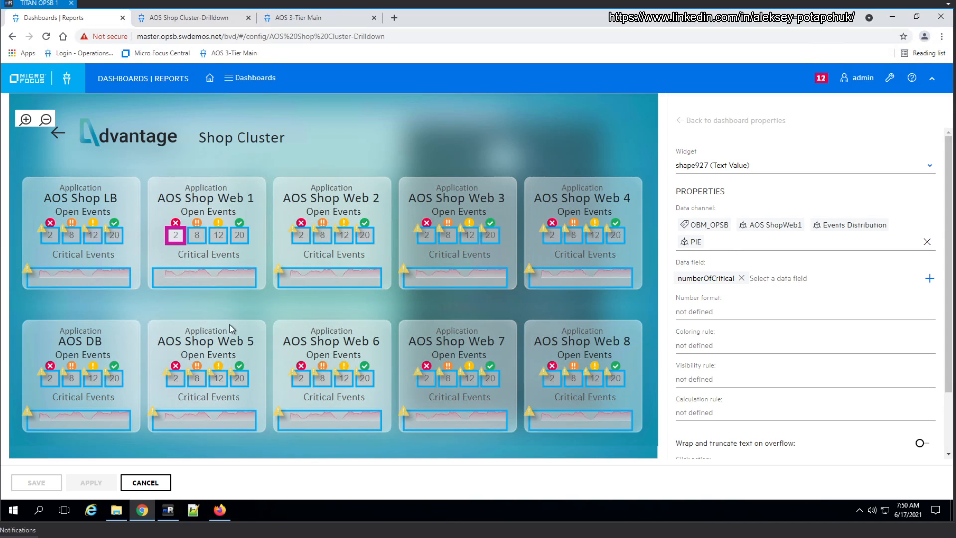
Switch to Operations Bridge Manager, review the AOS Shop Web 1 event list, and drill down into the AOS ShopWeb1 monitoring dashboard
left_click(220, 509)
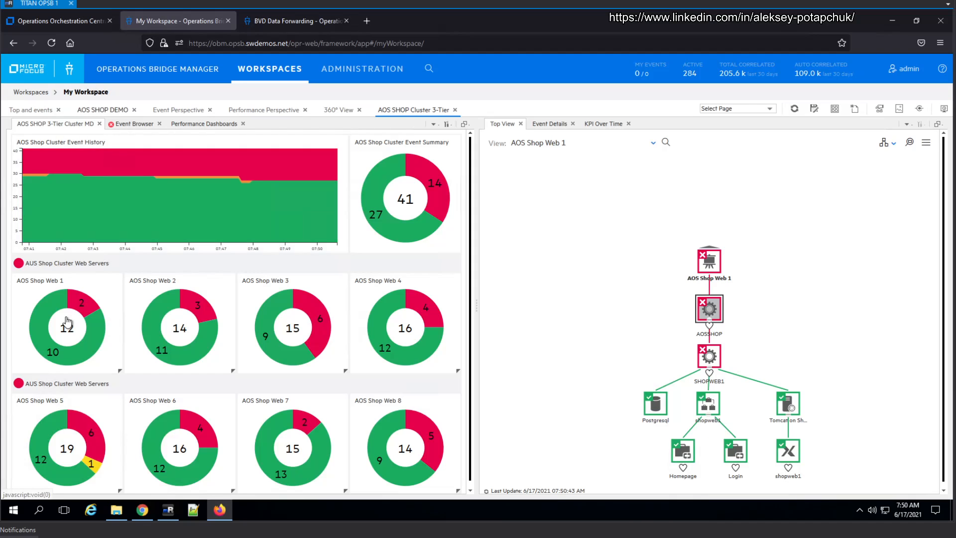
left_click(115, 343)
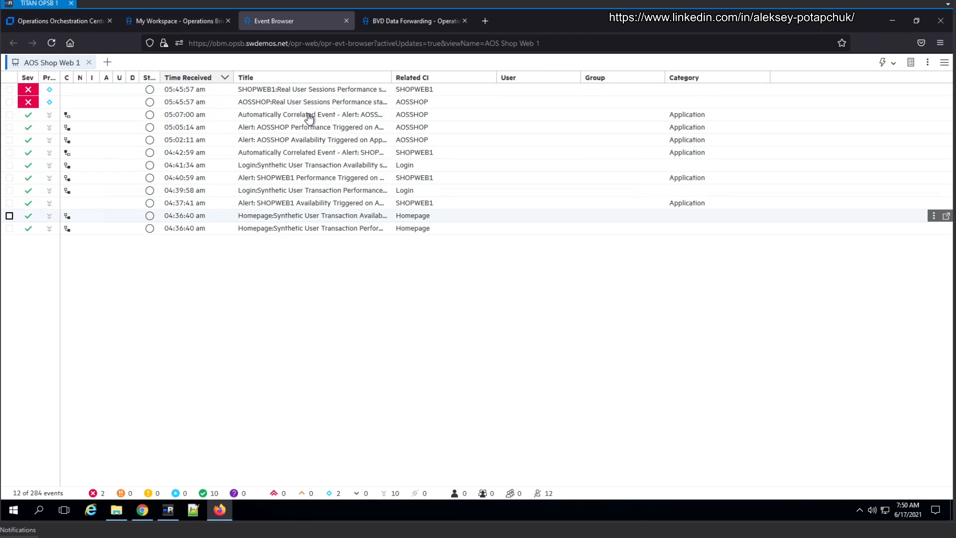
left_click(347, 22)
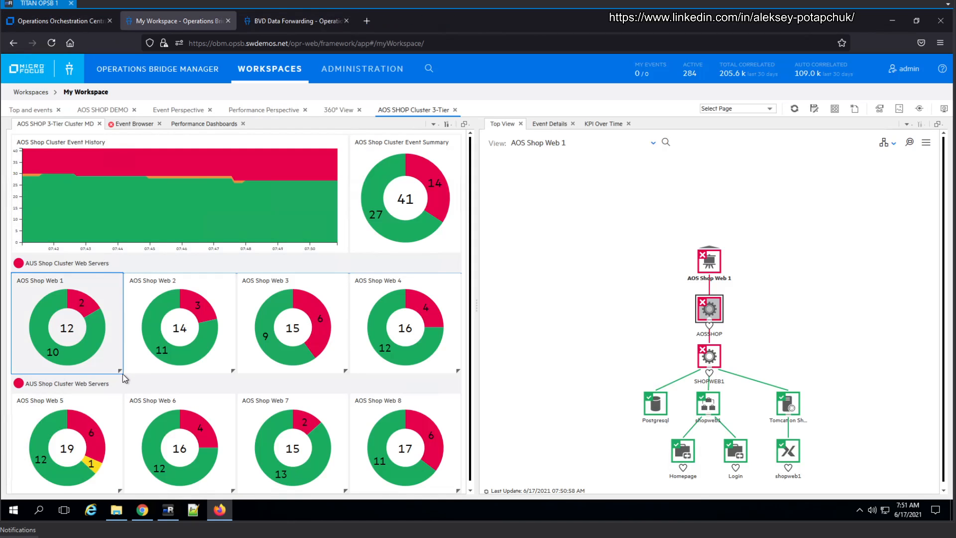
left_click(120, 373)
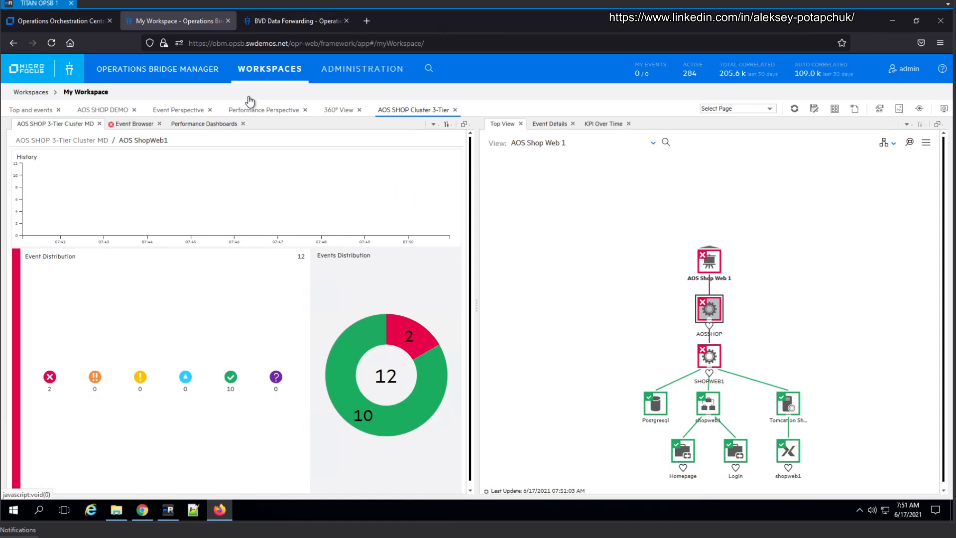
Return to the dashboard editor in Chrome and reassign the AOS Shop Web 1 critical count to OBM_OPSB AOS ShopWeb1 Events Distribution PIE with data field numberOfCritical
left_click(142, 510)
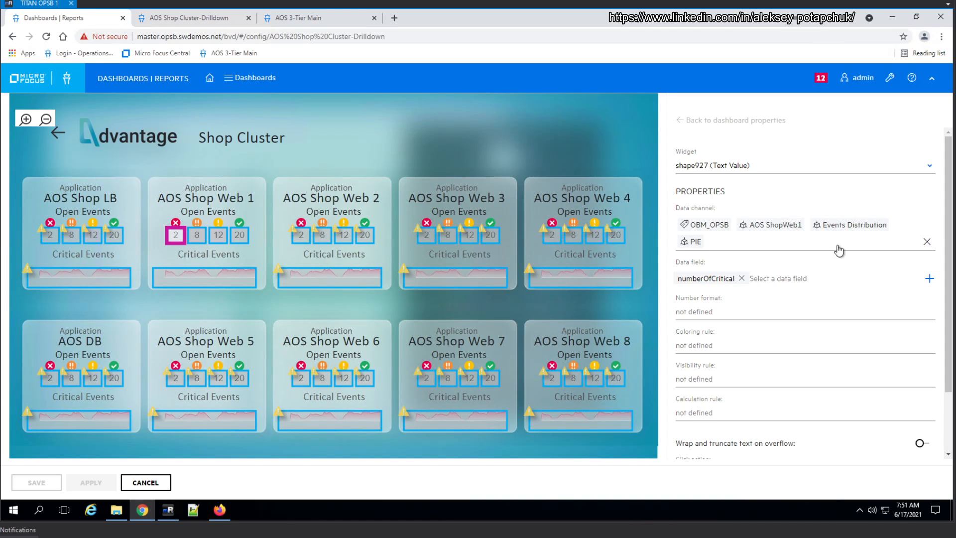
left_click(927, 242)
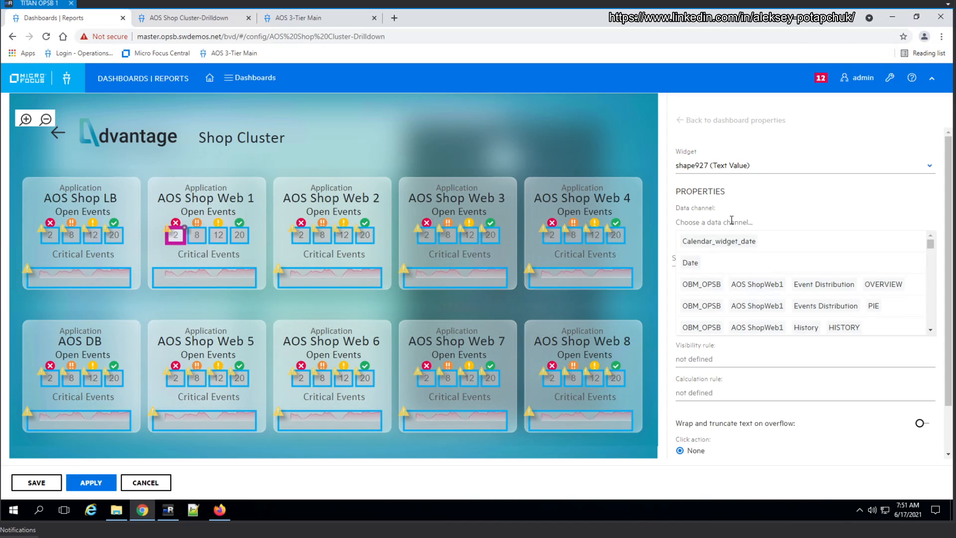
type("shopweb1")
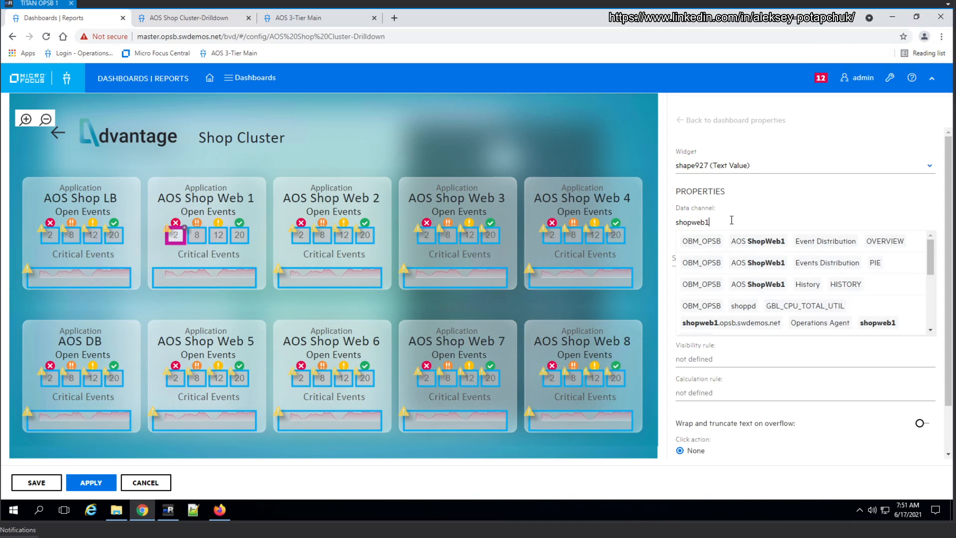
left_click(859, 262)
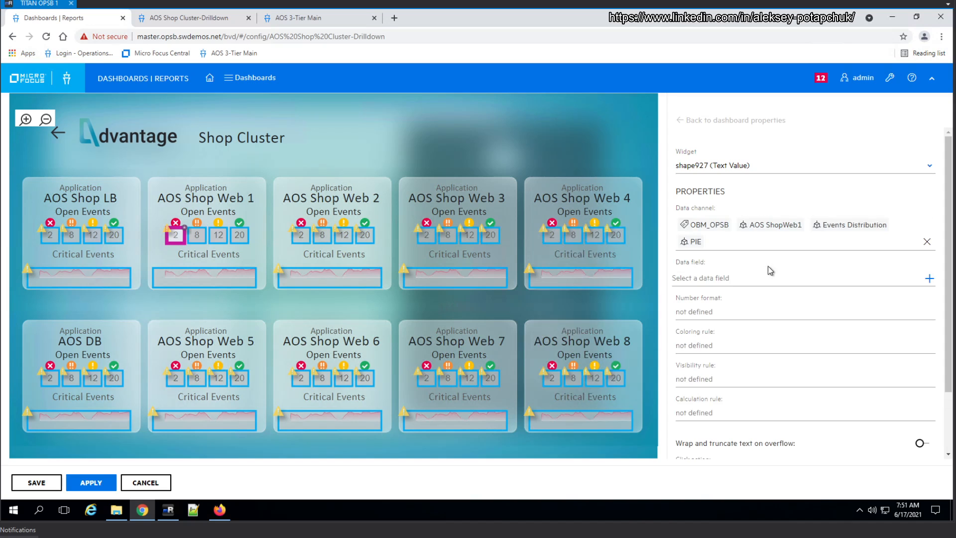
left_click(754, 277)
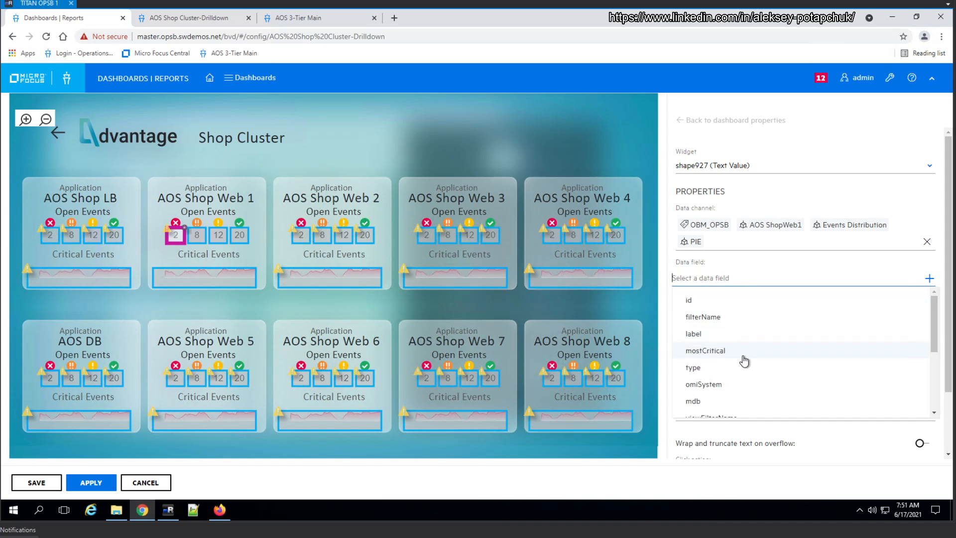
type("criti")
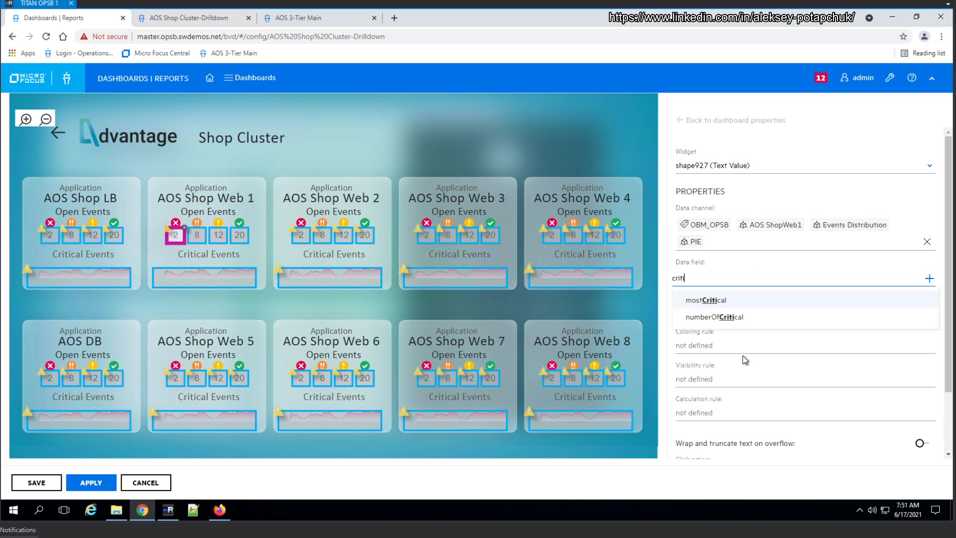
left_click(722, 317)
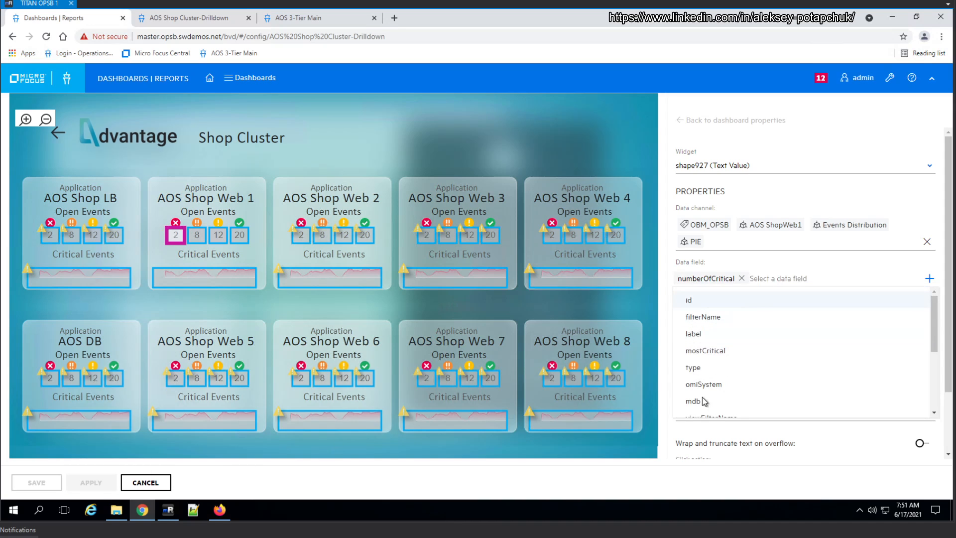
left_click(371, 447)
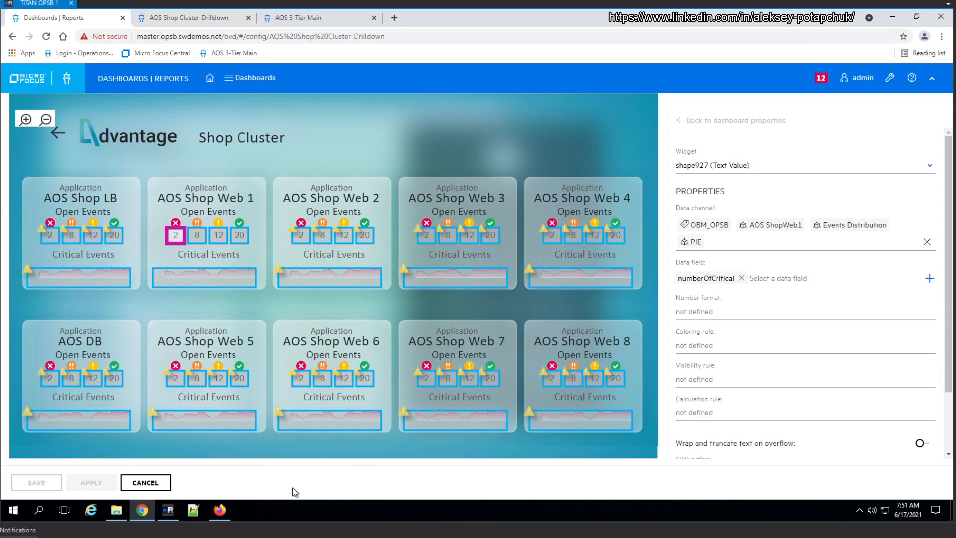
Check the data channels and fields of the AOS Shop Web 1 event counts and compare them with the live AOS Shop Cluster-Drilldown dashboard
left_click(198, 237)
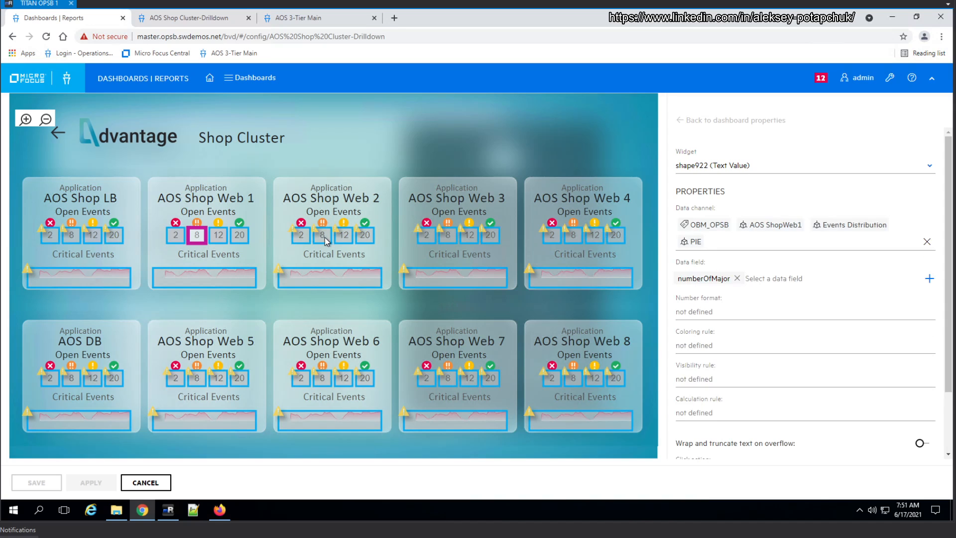
left_click(218, 235)
left_click(239, 241)
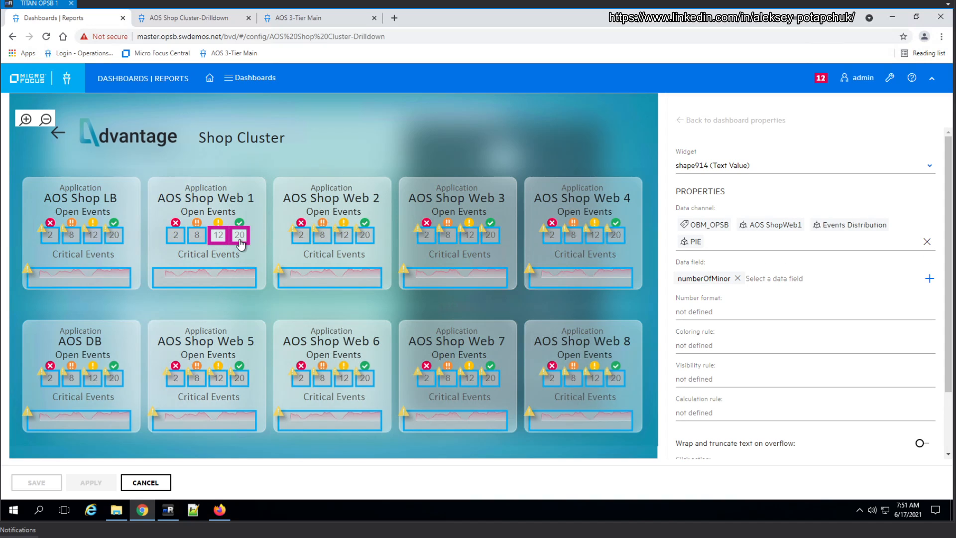
left_click(175, 237)
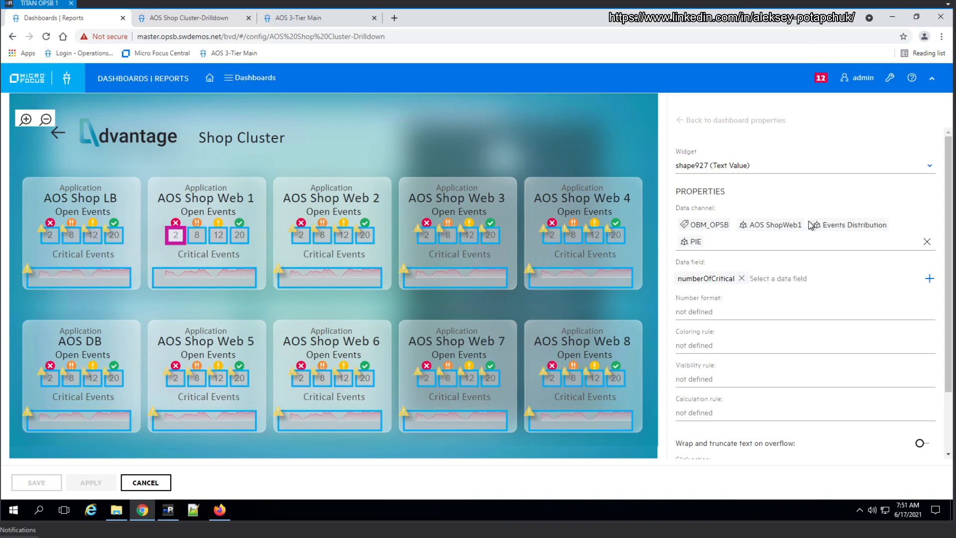
mouse_move(801, 227)
left_click(195, 23)
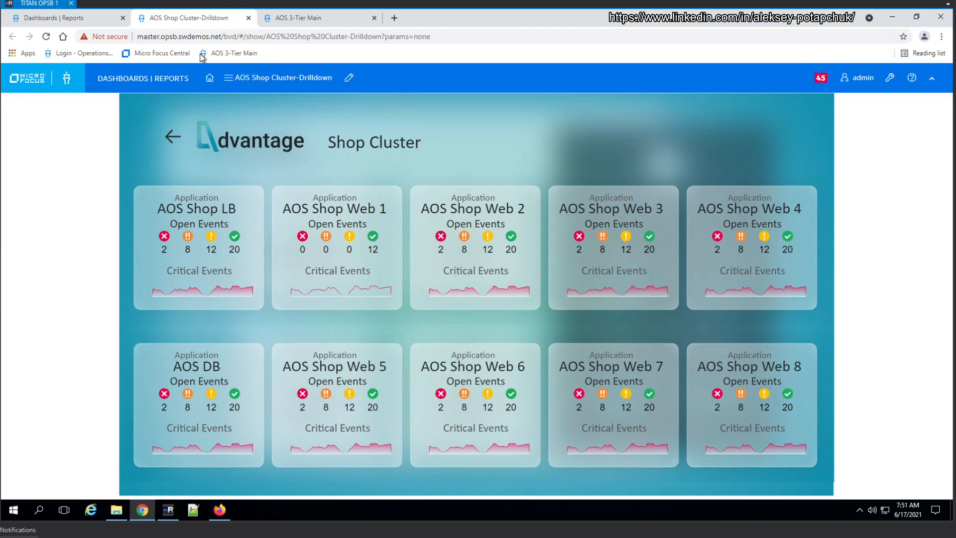
left_click(81, 20)
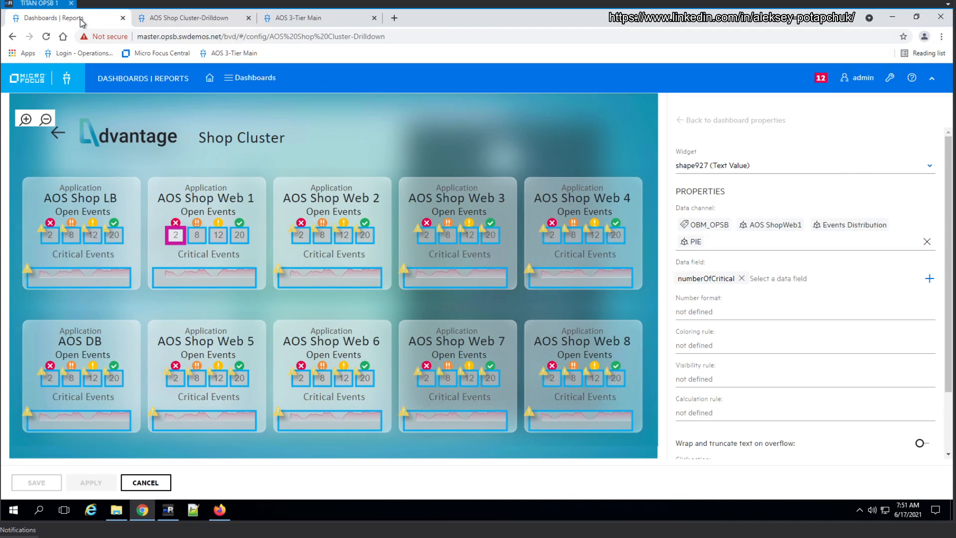
left_click(178, 20)
left_click(96, 23)
Replace the AOS Shop Web 1 critical count's data channel with OBM_OPSB webmd AOS ShopWeb1 Event Distribution OVERVIEW
left_click(926, 242)
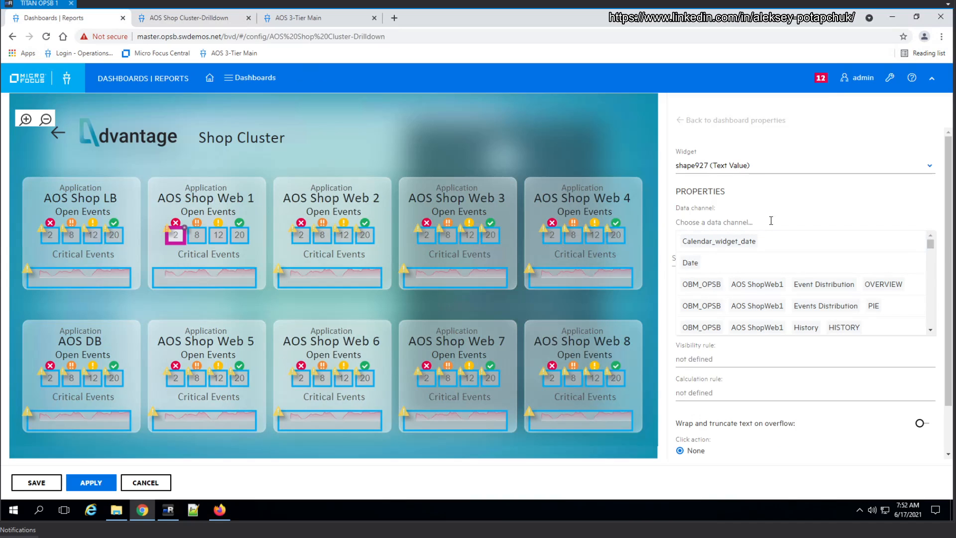
type("sho")
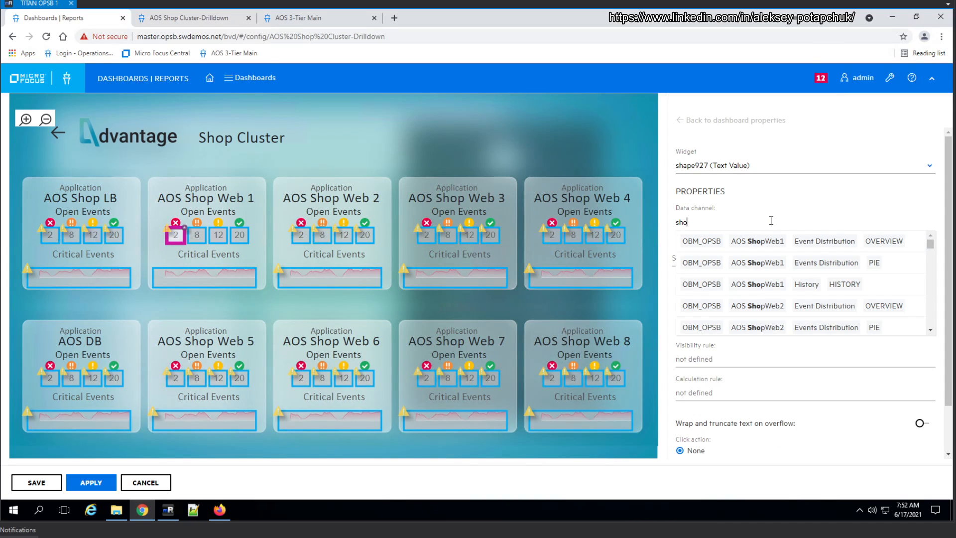
type("pweb1")
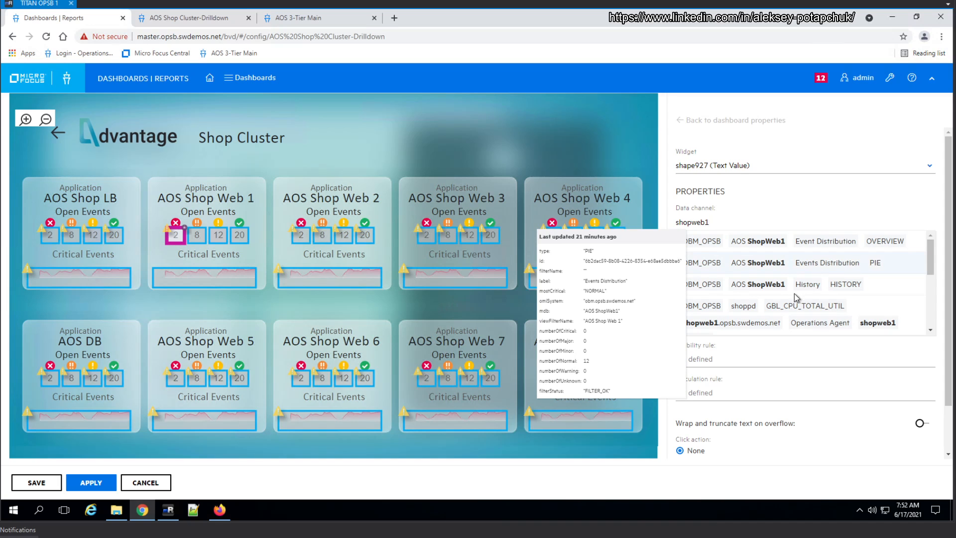
scroll(817, 325, "down", 3)
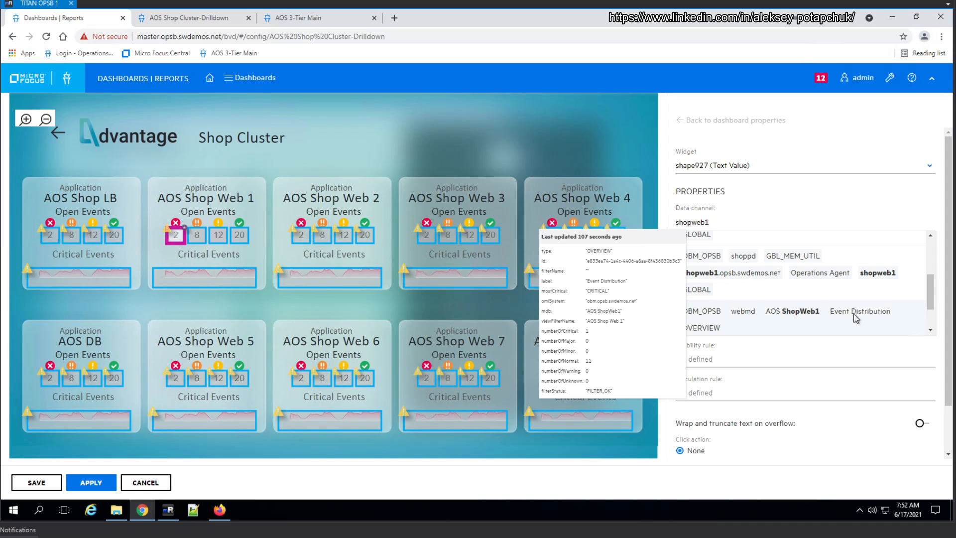
left_click(854, 314)
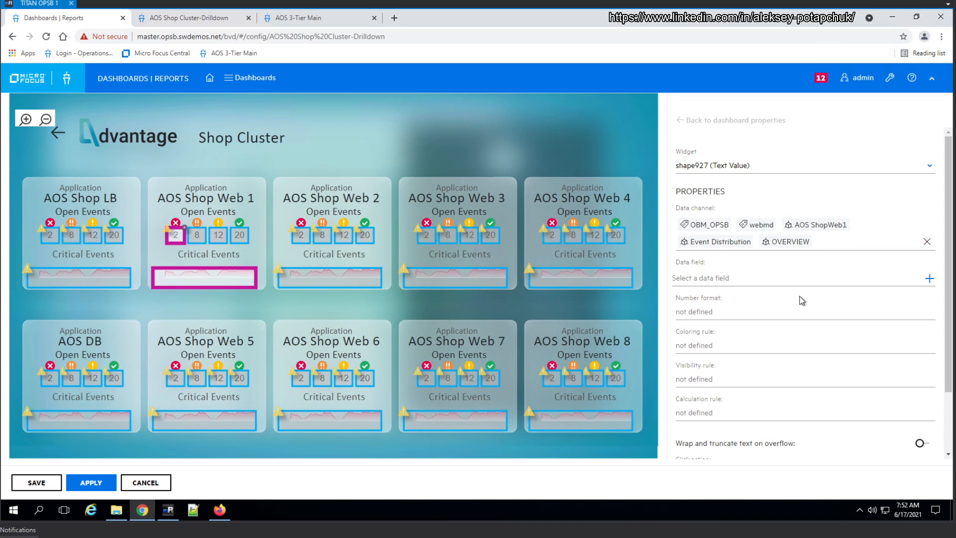
Set the AOS Shop Web 1 critical count's data field to numberOfCritical and recheck the widget's properties
left_click(725, 276)
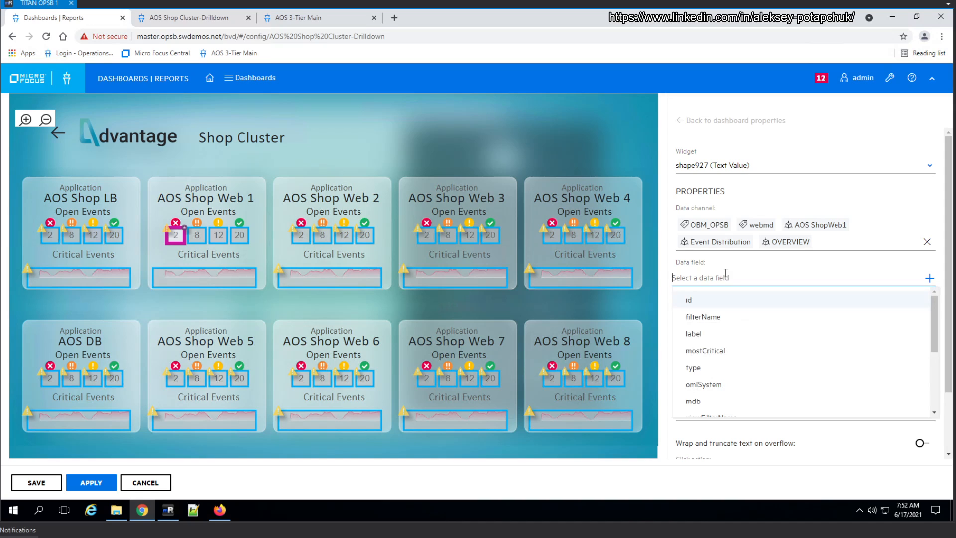
type("criti")
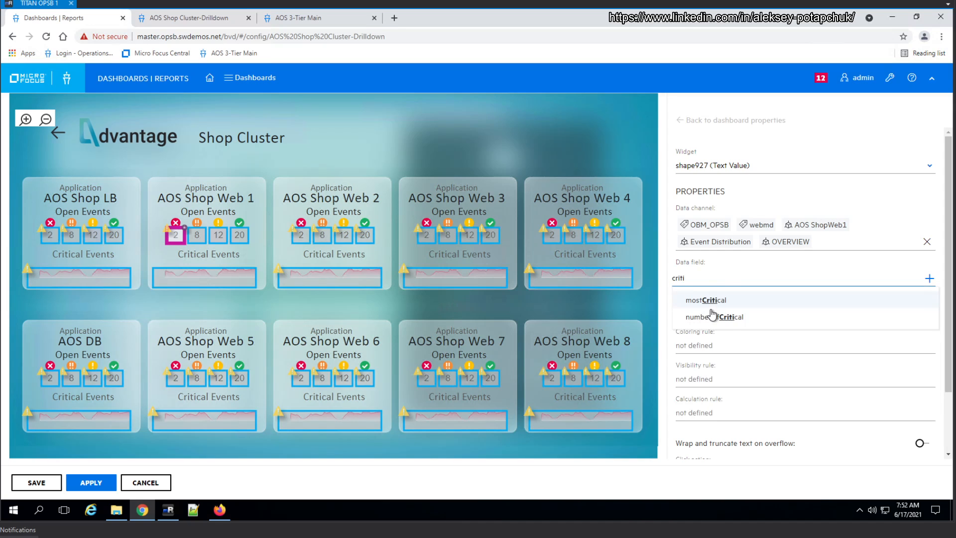
left_click(713, 316)
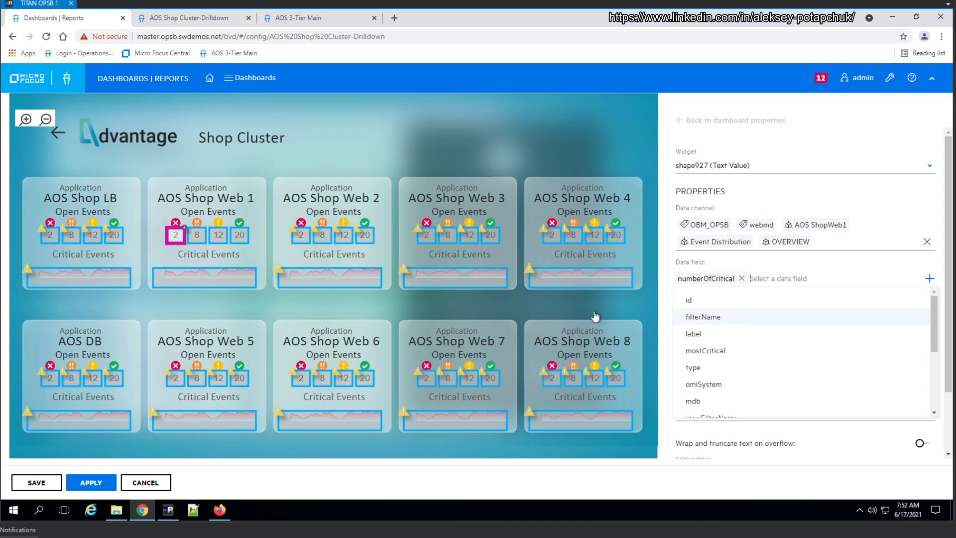
left_click(355, 119)
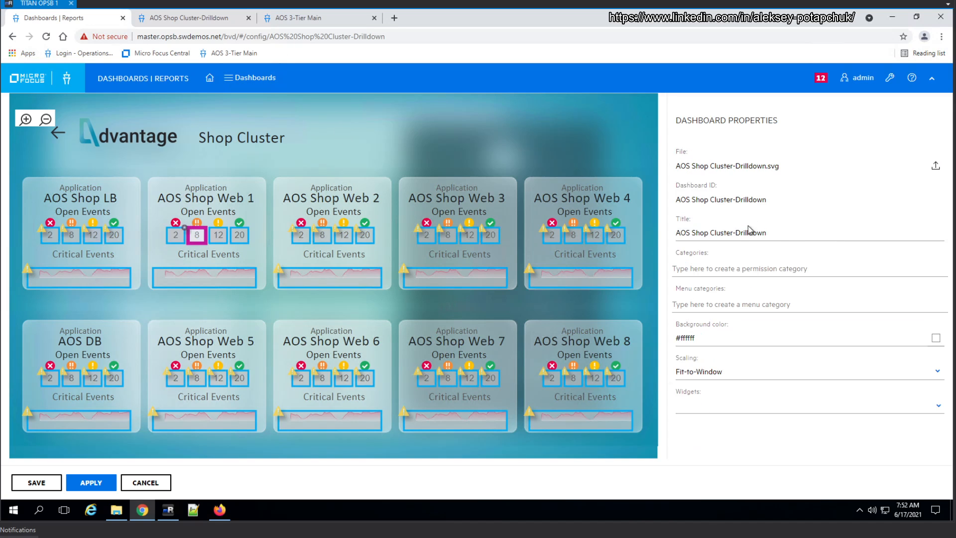
left_click(175, 235)
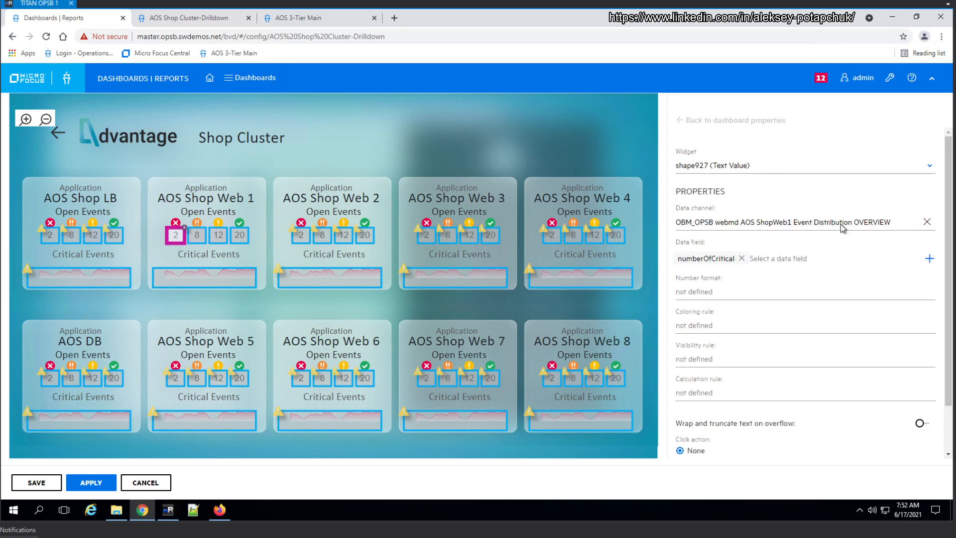
Reload the live AOS Shop Cluster-Drilldown dashboard and compare its AOS Shop Web 1 event counts with Operations Bridge Manager in Firefox
left_click(196, 23)
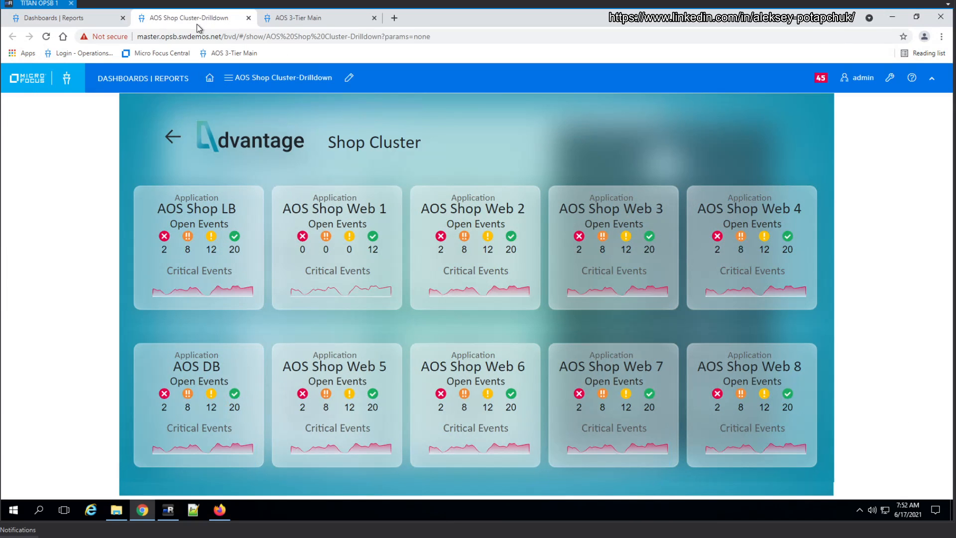
left_click(87, 22)
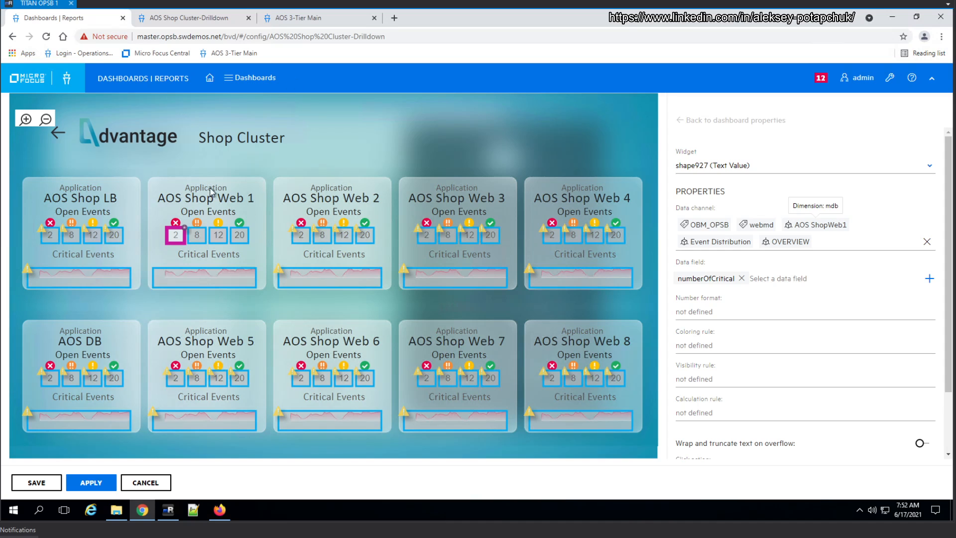
left_click(201, 17)
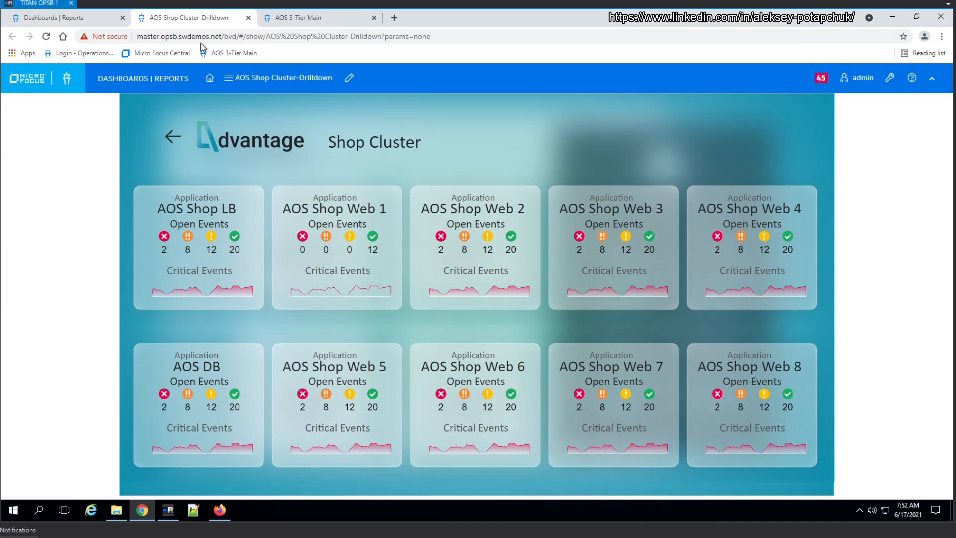
left_click(47, 38)
left_click(221, 520)
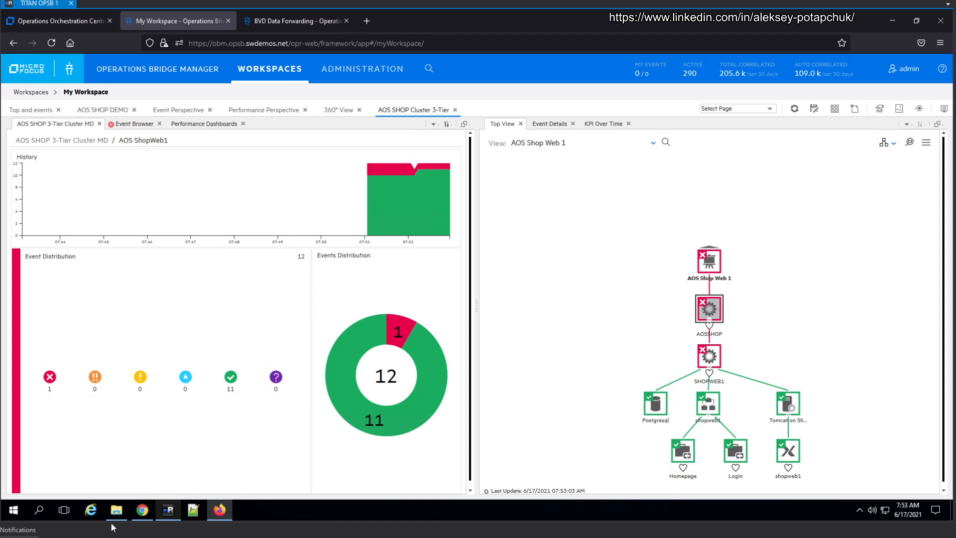
left_click(142, 510)
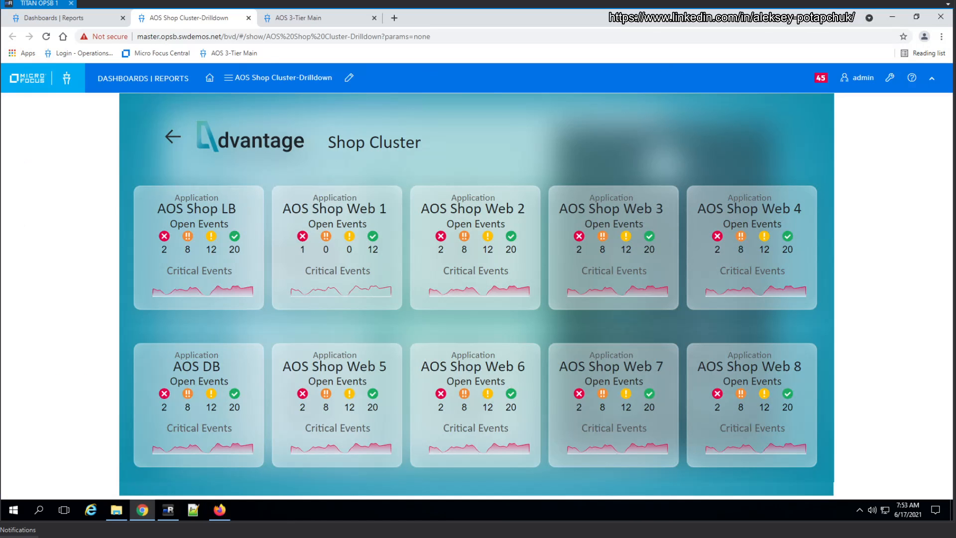
Look over the AOS Shop Cluster-Drilldown editor, then reload the live dashboard to review the event counts of all applications
left_click(63, 18)
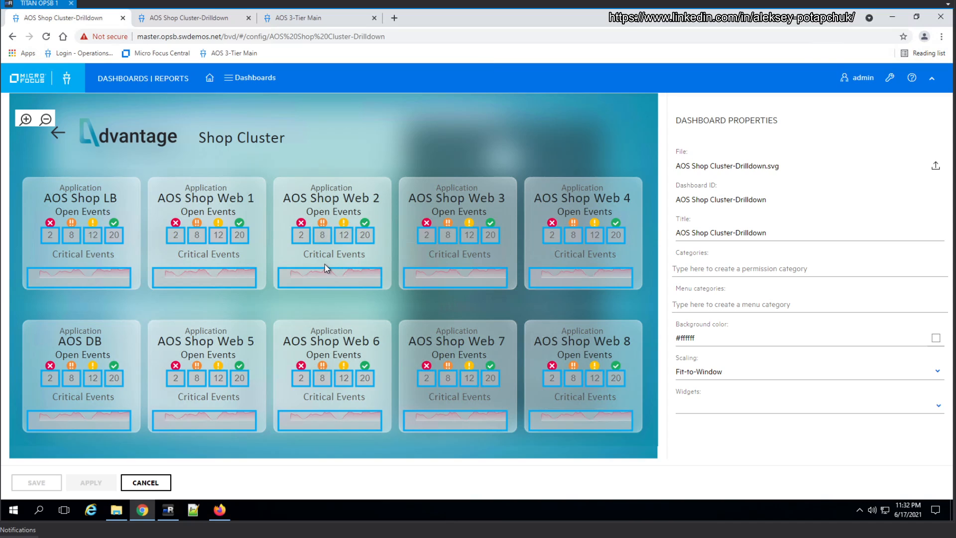
left_click(202, 22)
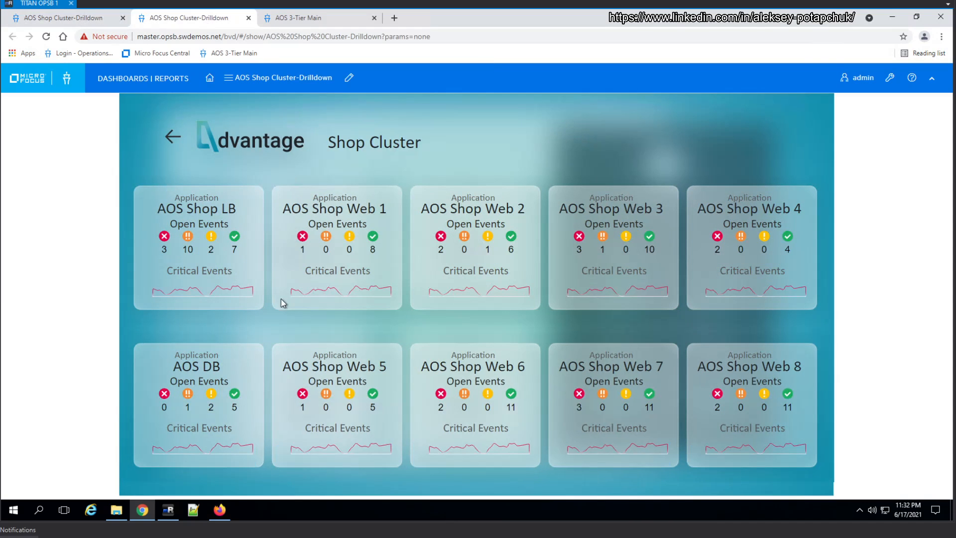
left_click(46, 36)
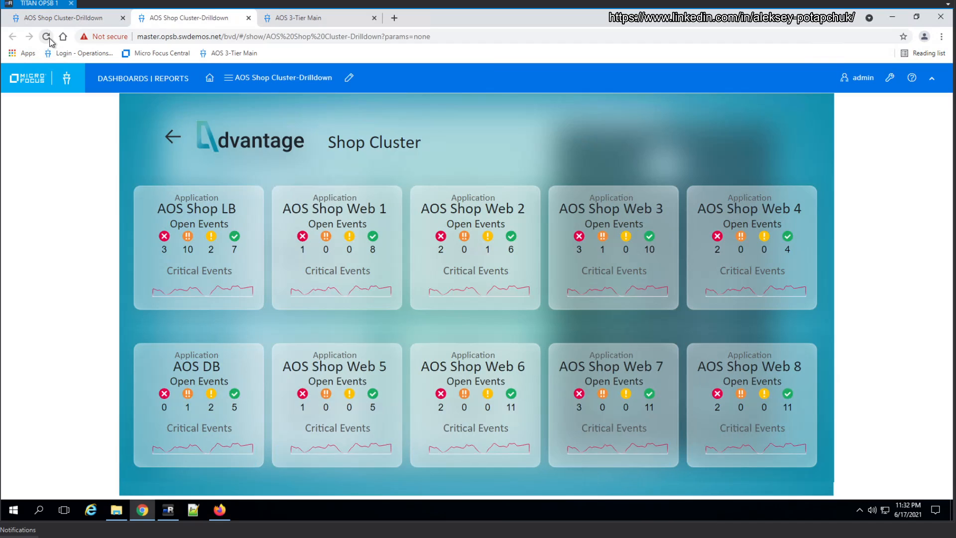